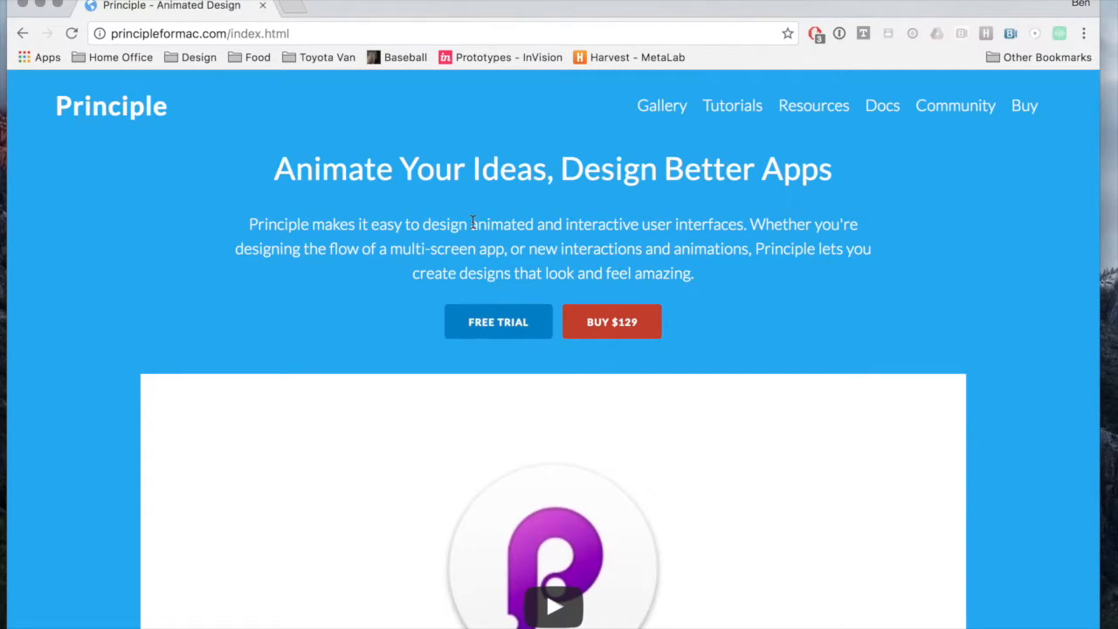
# Hide the browser and switch to Principle
pyautogui.press('super+h')
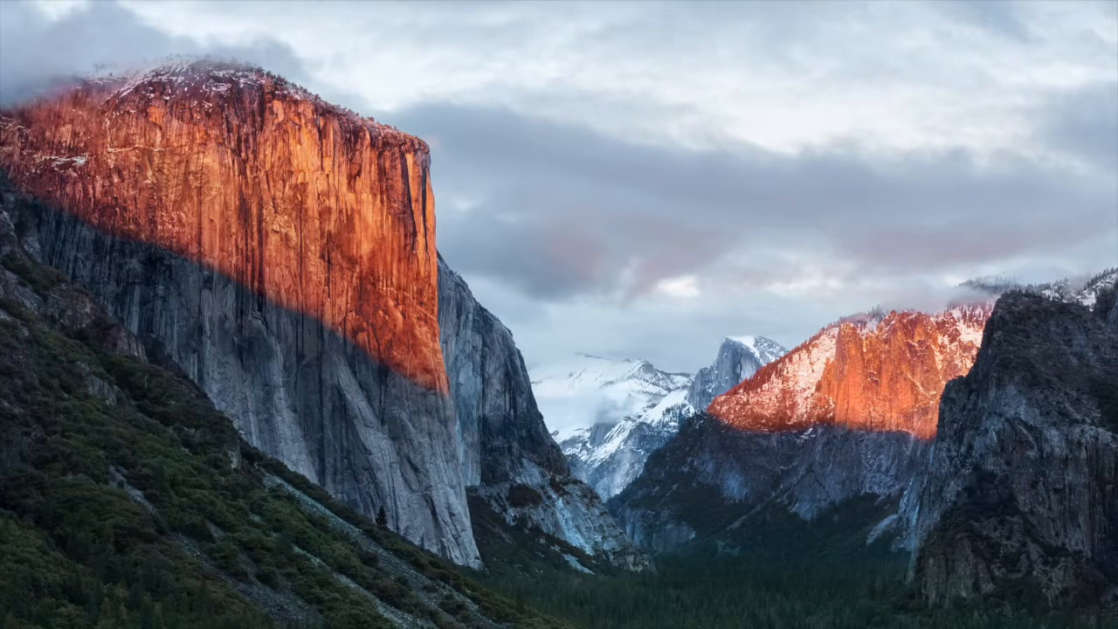
pyautogui.moveTo(370, 622)
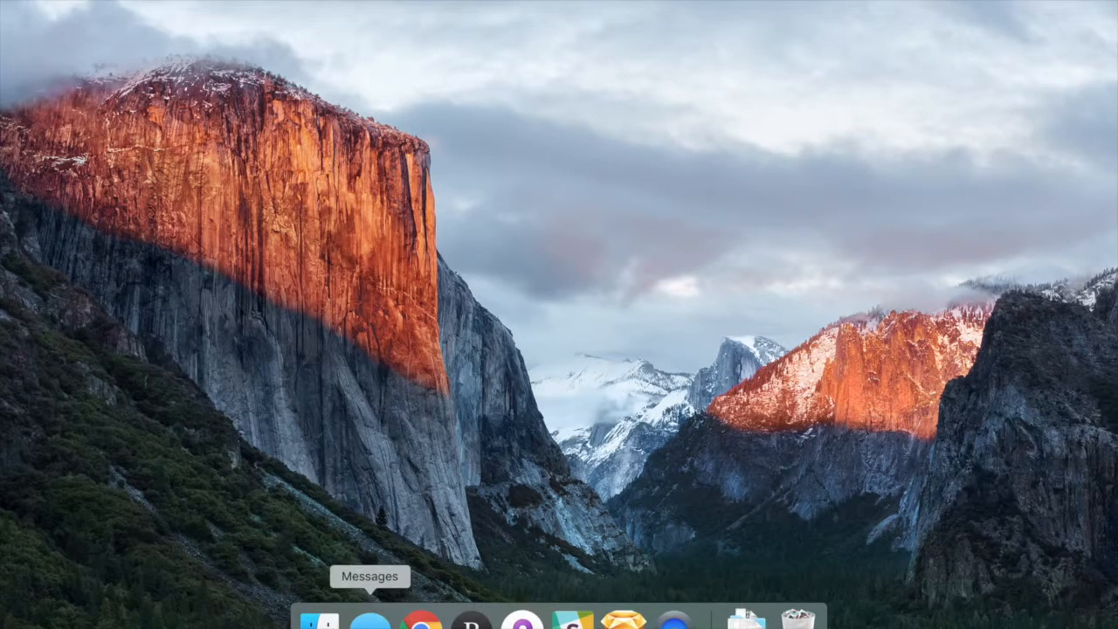
pyautogui.click(522, 621)
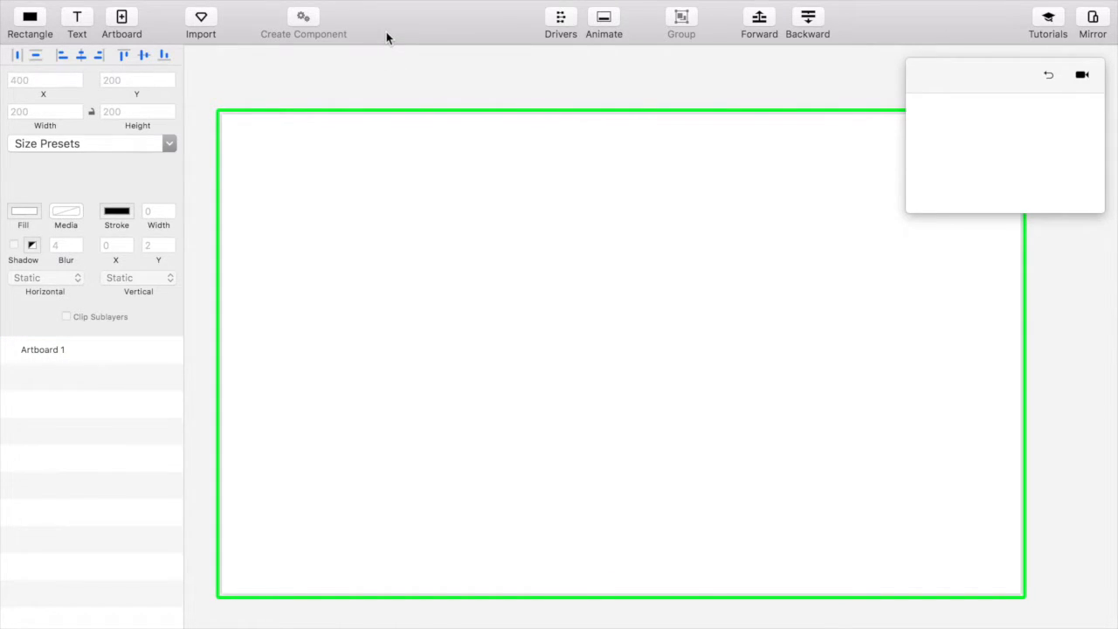
pyautogui.hscroll(-4, 389, 81)
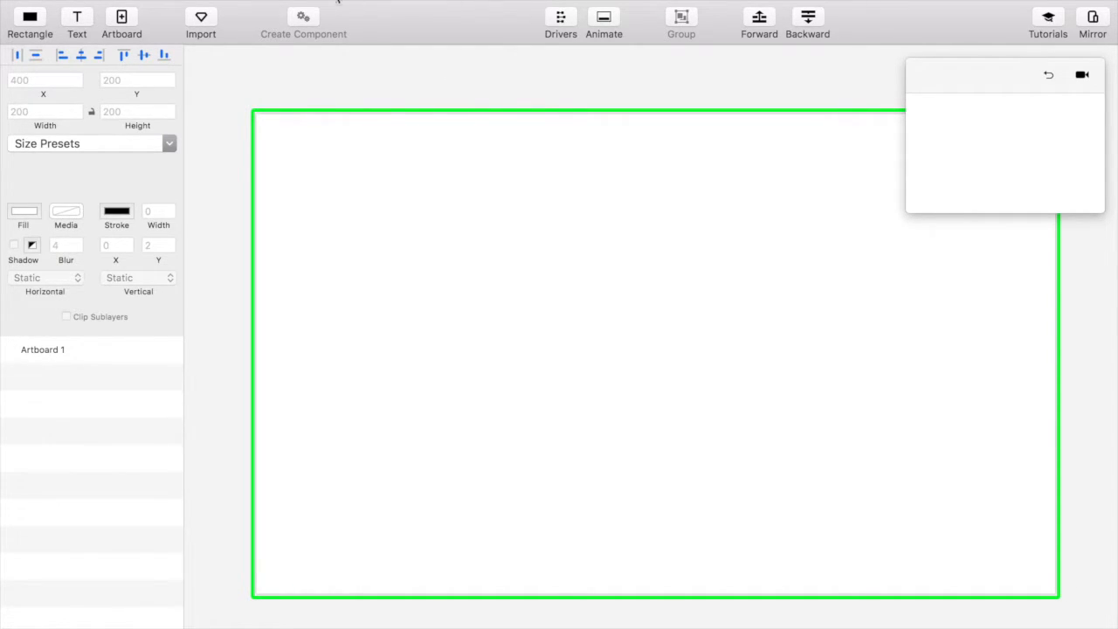
pyautogui.click(107, 347)
pyautogui.click(900, 156)
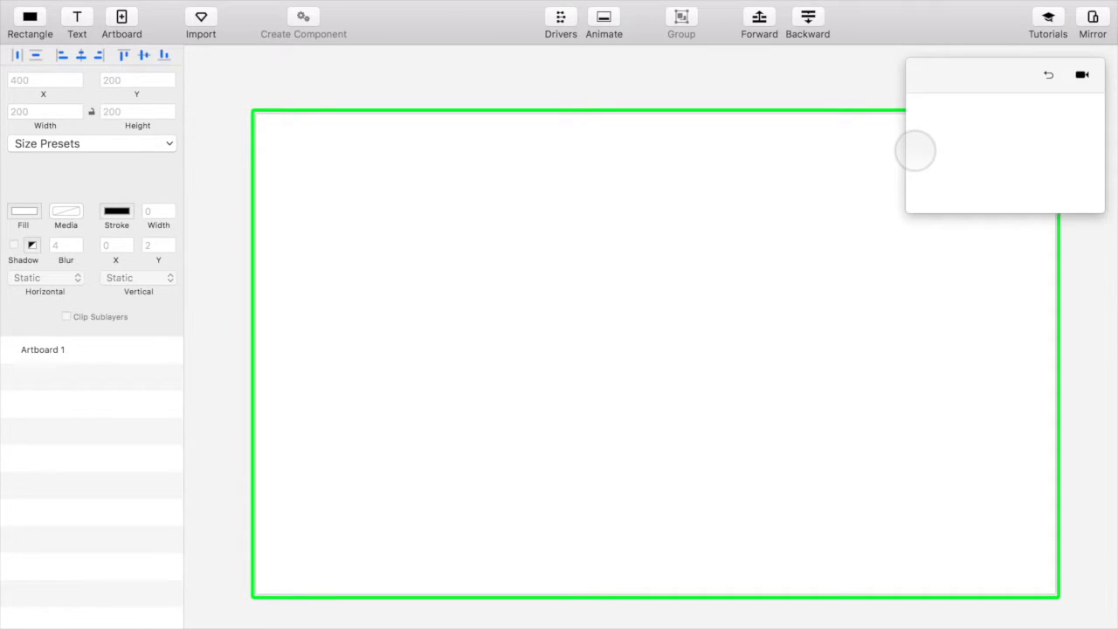
pyautogui.click(285, 341)
pyautogui.click(286, 52)
pyautogui.click(359, 327)
pyautogui.click(339, 103)
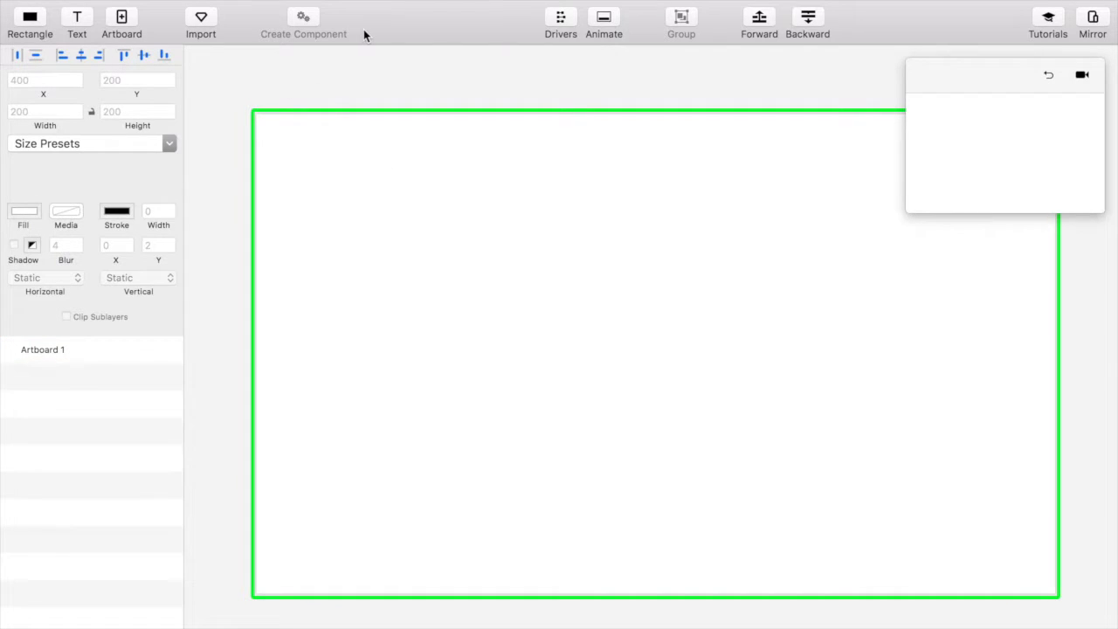
pyautogui.click(557, 141)
pyautogui.click(319, 106)
# Shrink the floating preview window so that it covers less of the artboard
pyautogui.moveTo(911, 207); pyautogui.dragTo(967, 231)
pyautogui.click(792, 235)
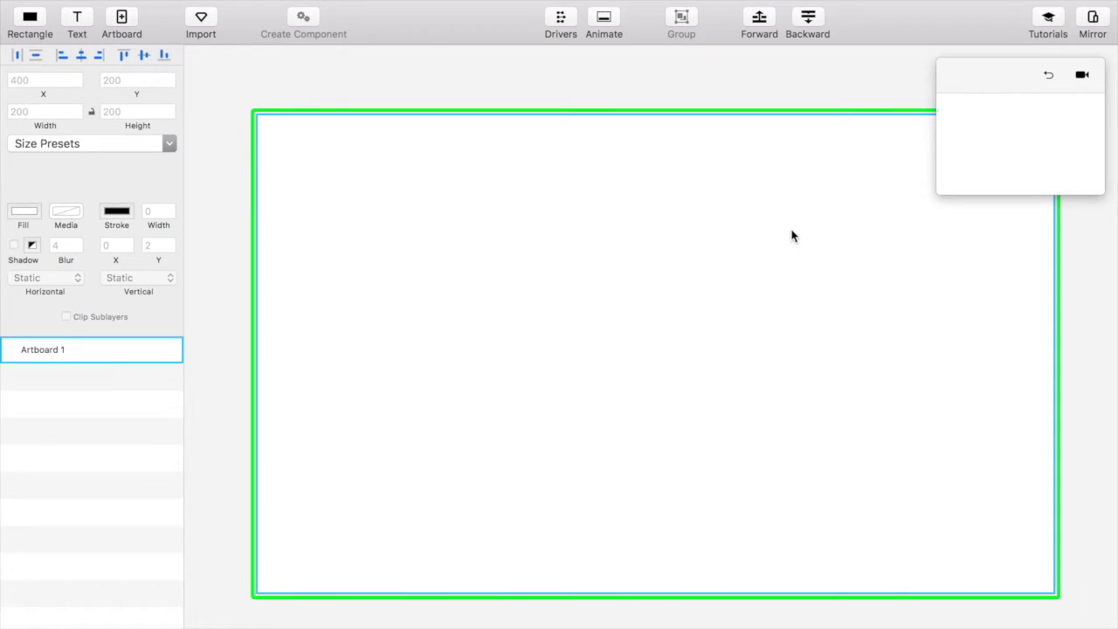
pyautogui.click(531, 89)
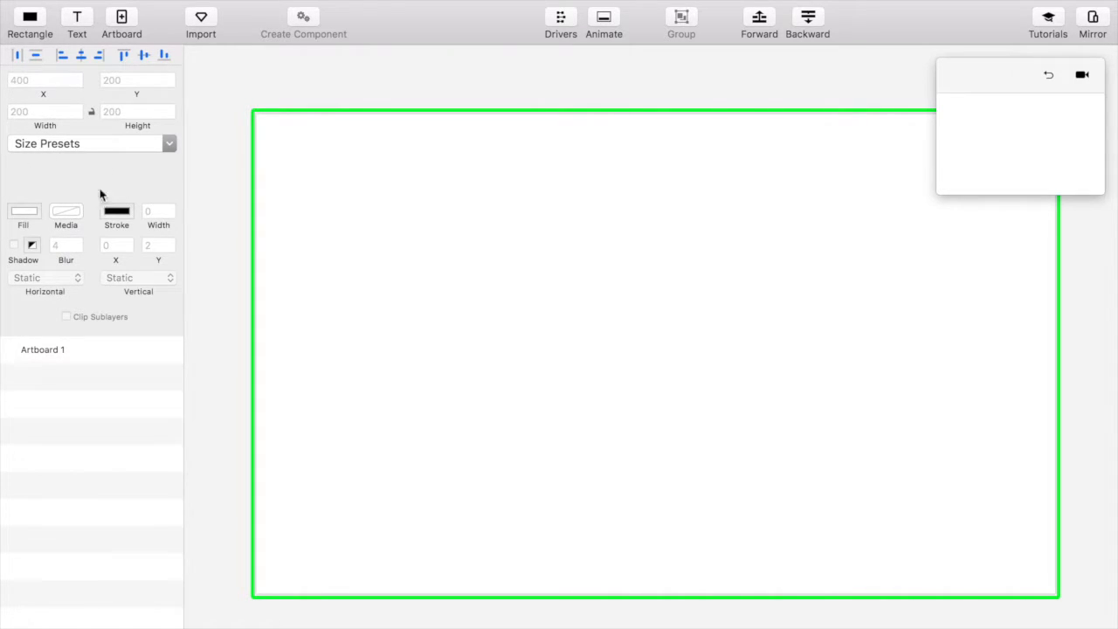
# Examine the available artboard size presets and the width and height of Artboard 1
pyautogui.click(167, 143)
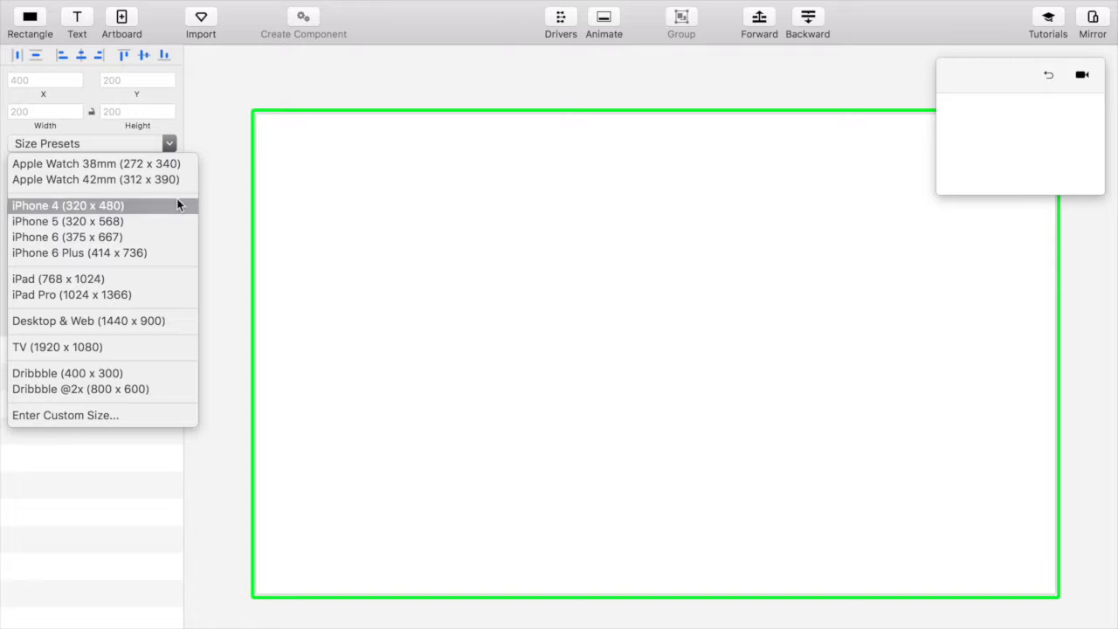
pyautogui.click(172, 144)
pyautogui.click(262, 145)
pyautogui.click(248, 147)
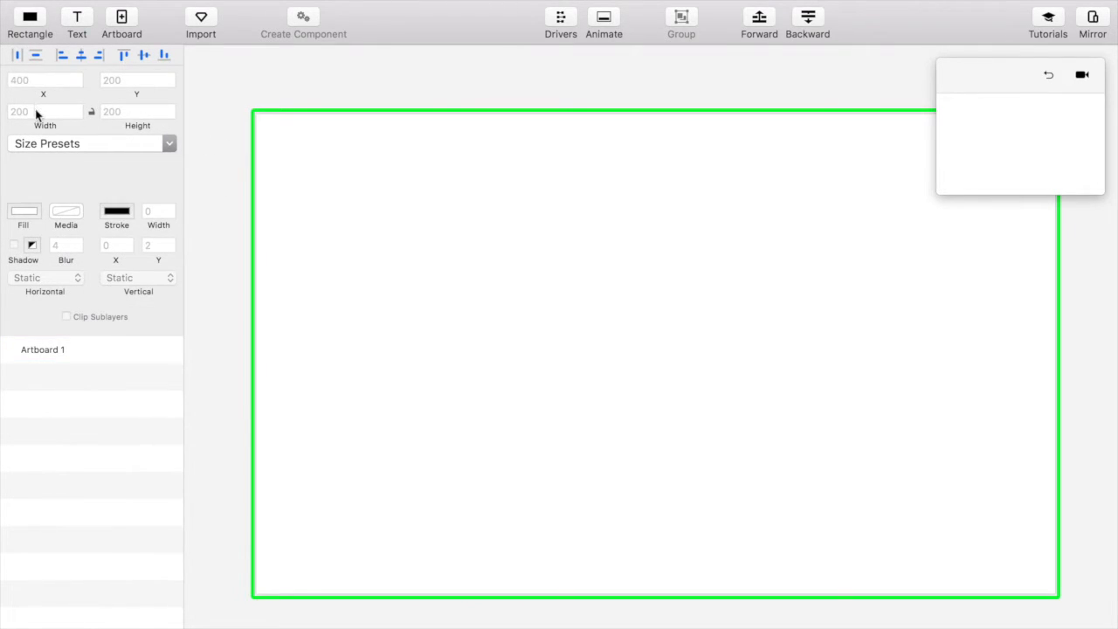
pyautogui.click(262, 127)
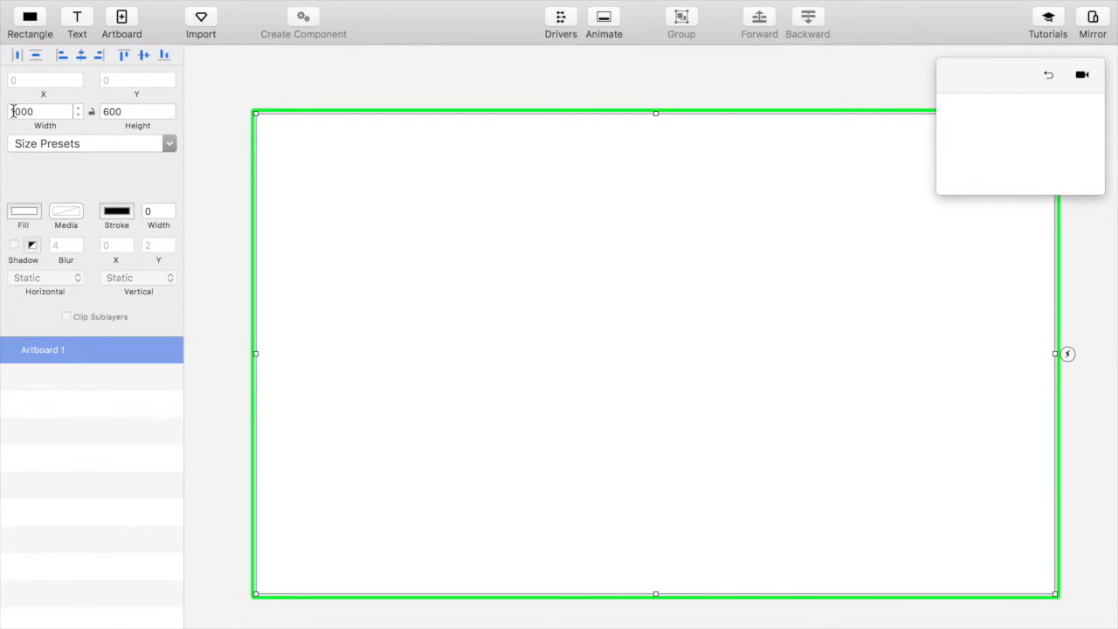
pyautogui.click(309, 93)
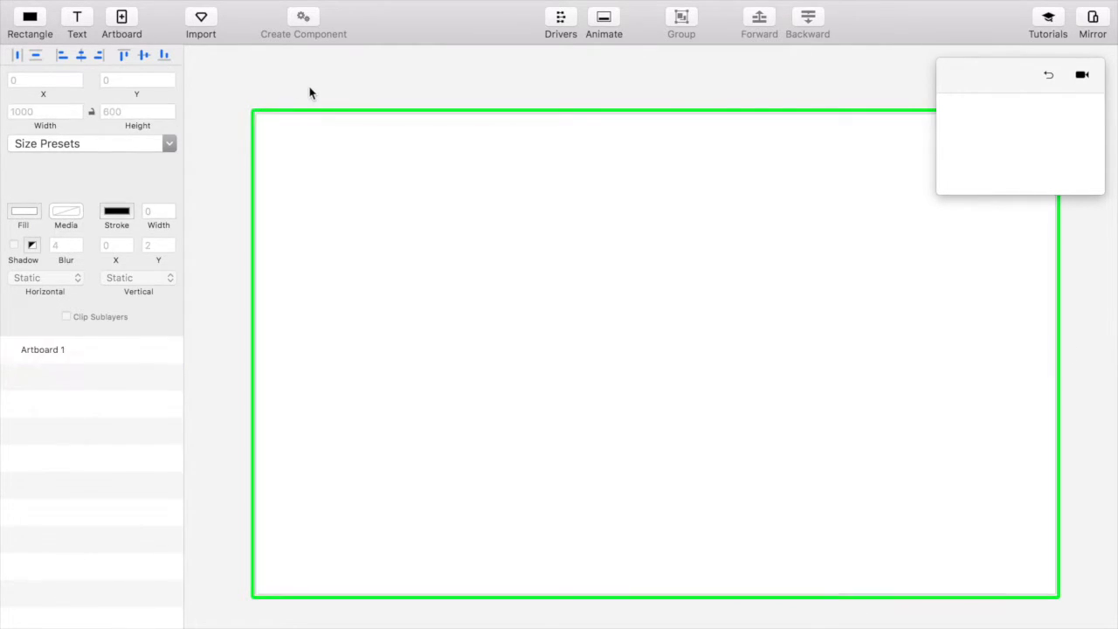
# Add a rectangle to Artboard 1 and rename its layer Box
pyautogui.moveTo(340, 90); pyautogui.dragTo(315, 77)
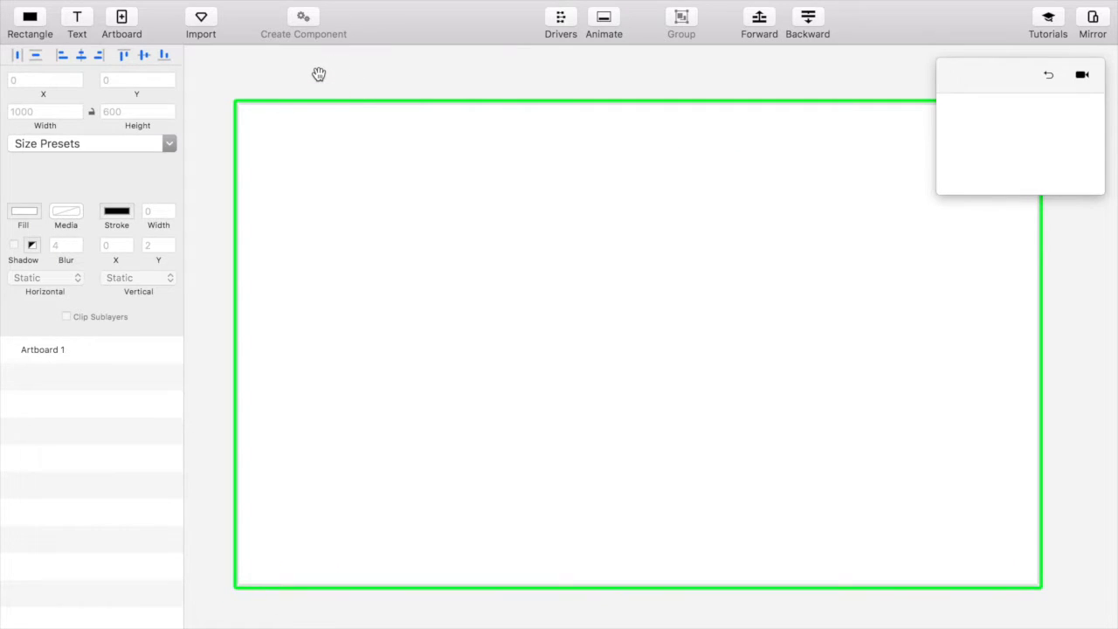
pyautogui.click(252, 116)
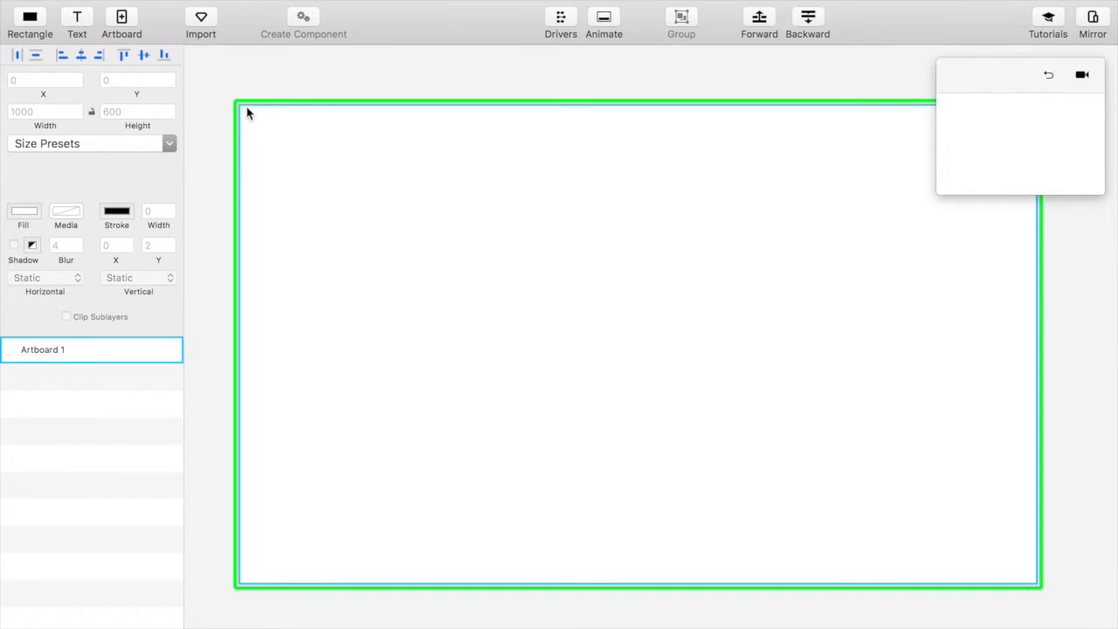
pyautogui.click(247, 112)
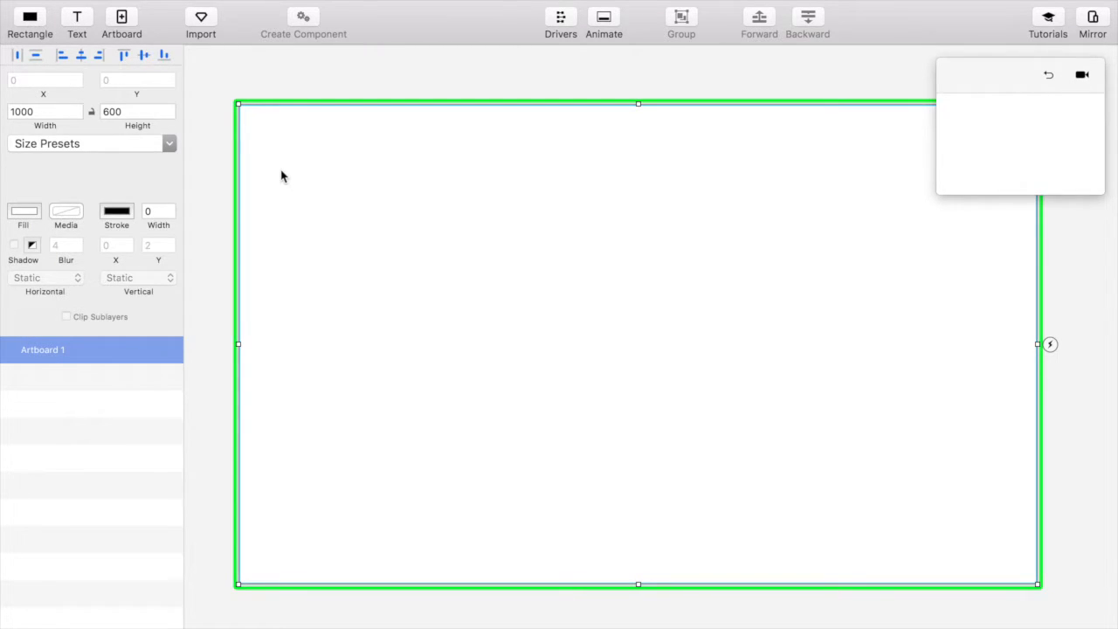
pyautogui.click(31, 18)
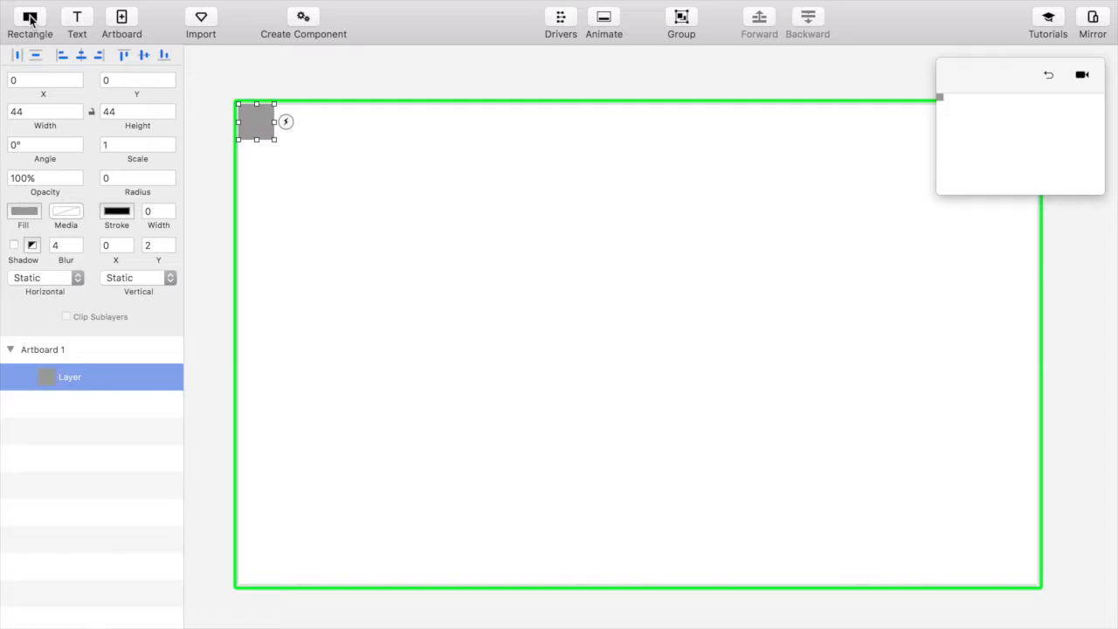
pyautogui.moveTo(255, 120)
pyautogui.mouseDown()
pyautogui.moveTo(291, 139)
pyautogui.moveTo(252, 115)
pyautogui.mouseUp()
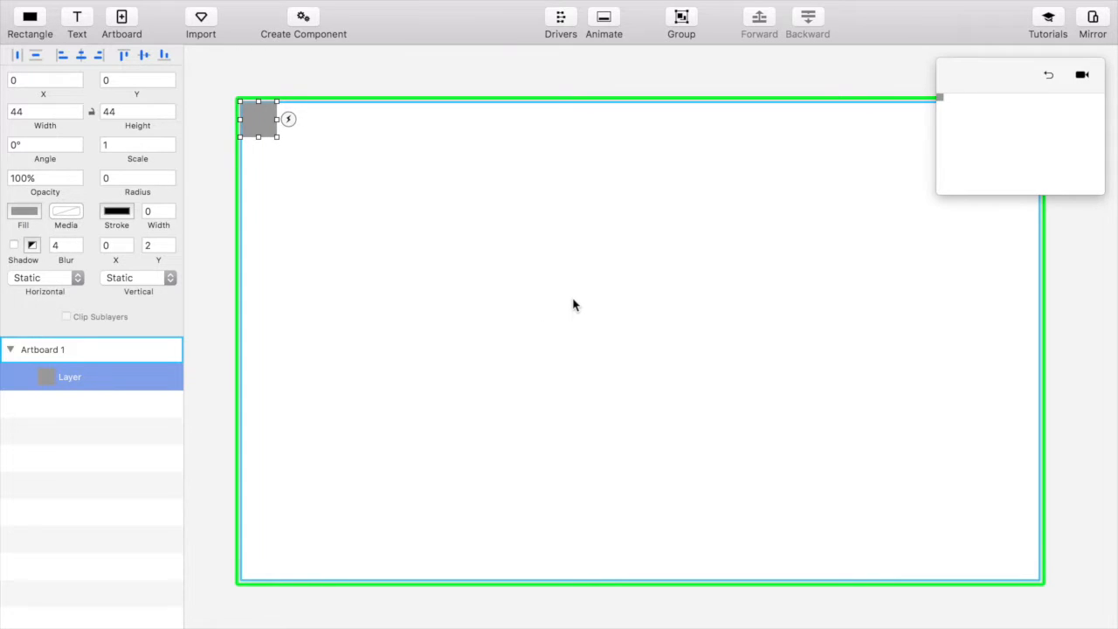
pyautogui.doubleClick(76, 378)
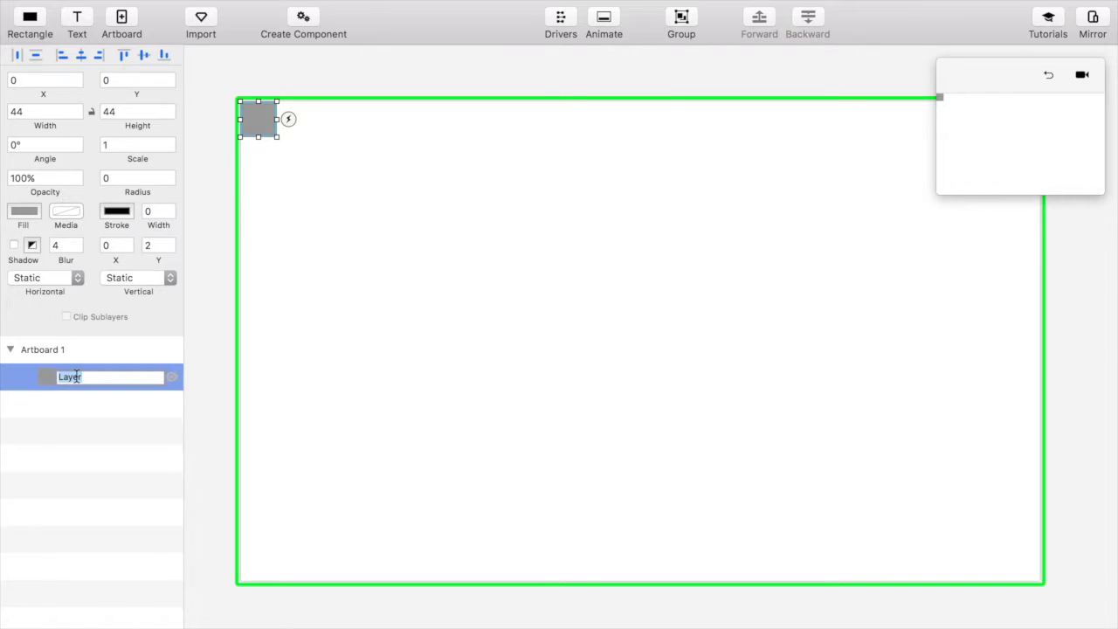
pyautogui.write('Box')
pyautogui.press('Return')
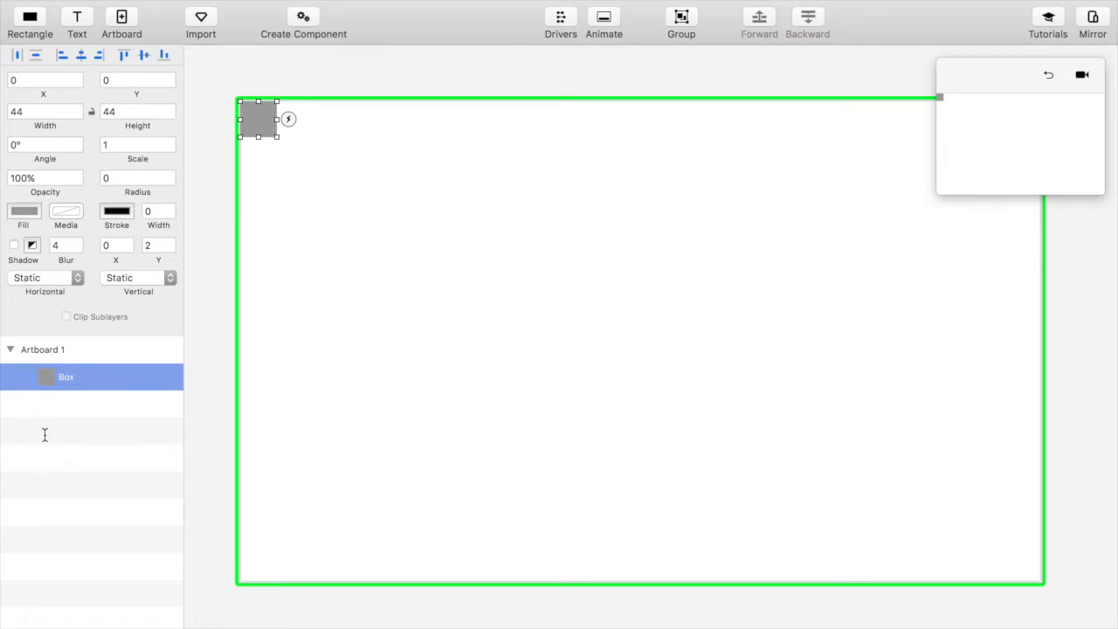
# Move the box to the centre of the artboard at X 478, Y 278
pyautogui.moveTo(258, 126); pyautogui.dragTo(639, 347)
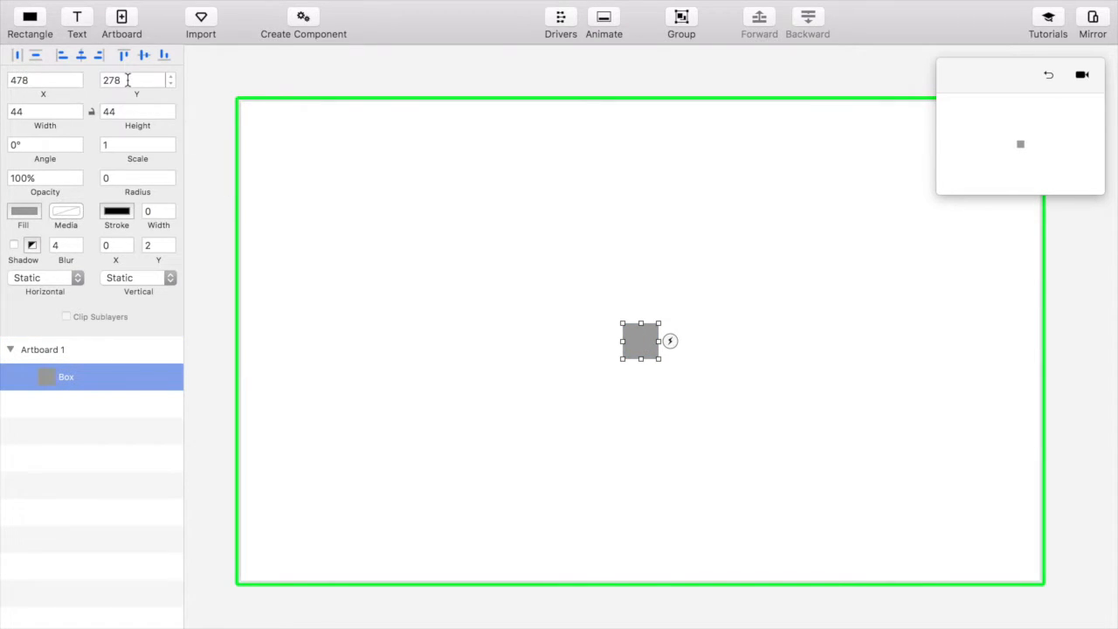
pyautogui.moveTo(41, 91); pyautogui.dragTo(81, 96)
pyautogui.moveTo(22, 101); pyautogui.dragTo(24, 100)
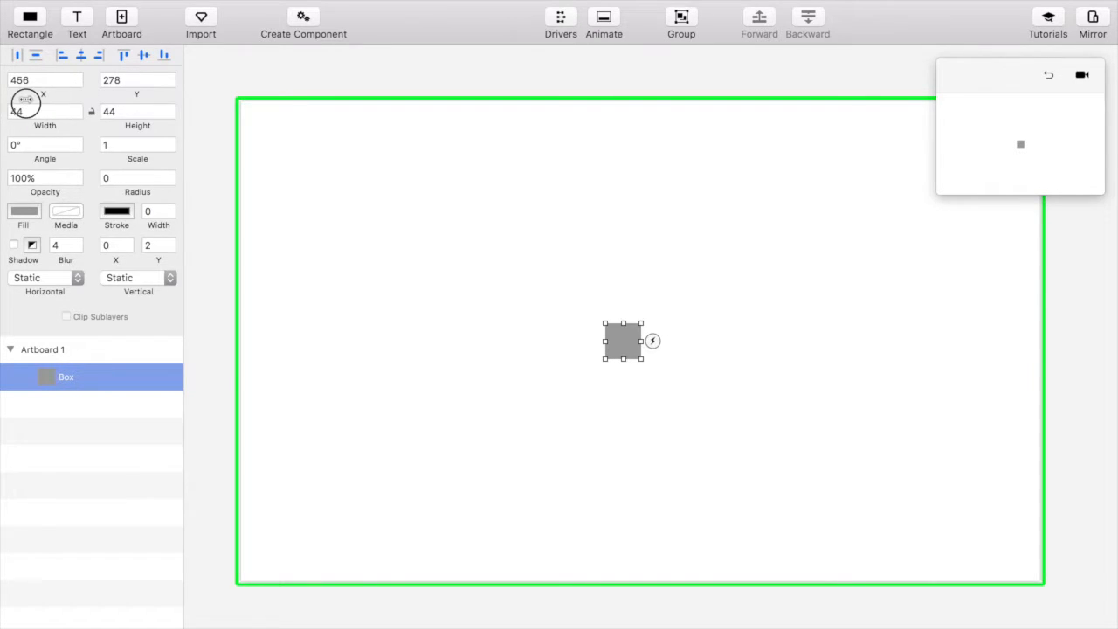
pyautogui.moveTo(619, 340); pyautogui.dragTo(639, 341)
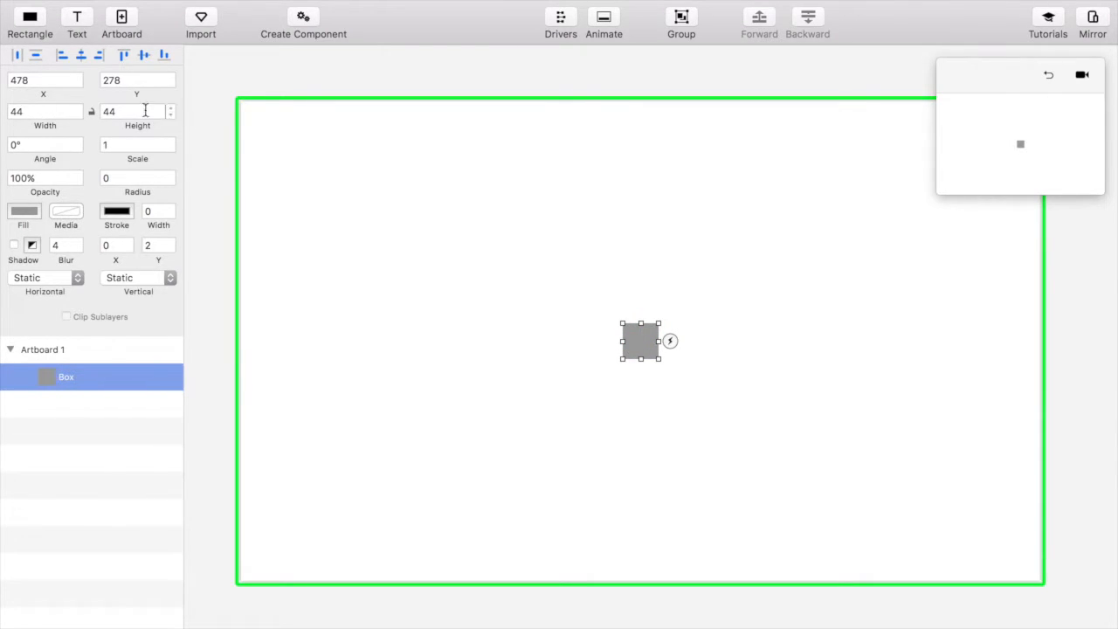
# Resize the box to 200 wide by 200 high and recentre it on the artboard at X 400, Y 200
pyautogui.click(46, 111)
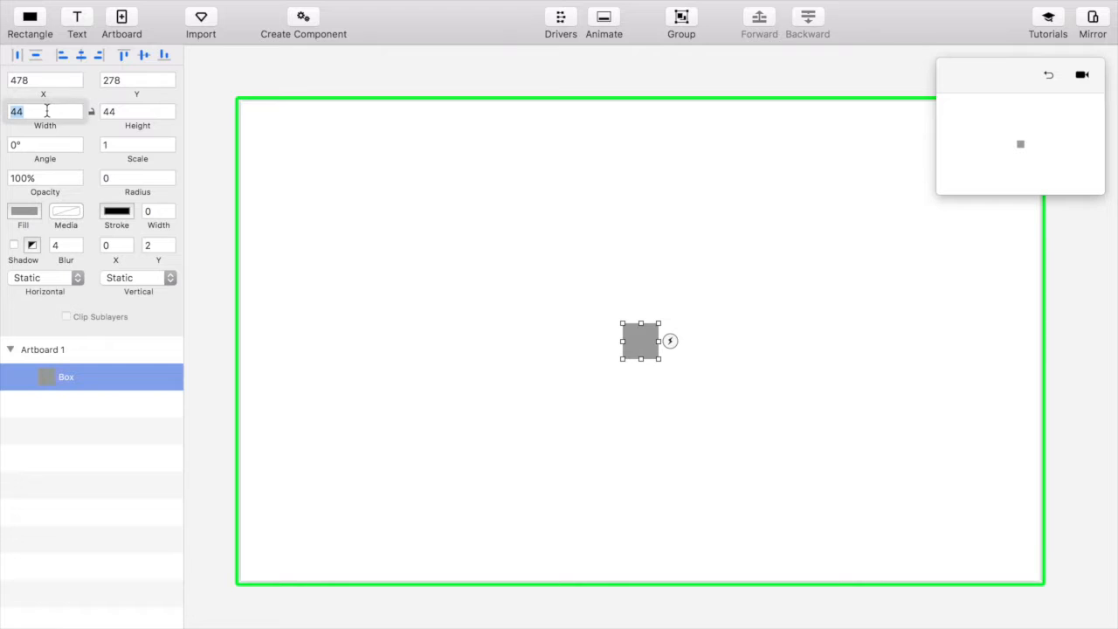
pyautogui.write('2')
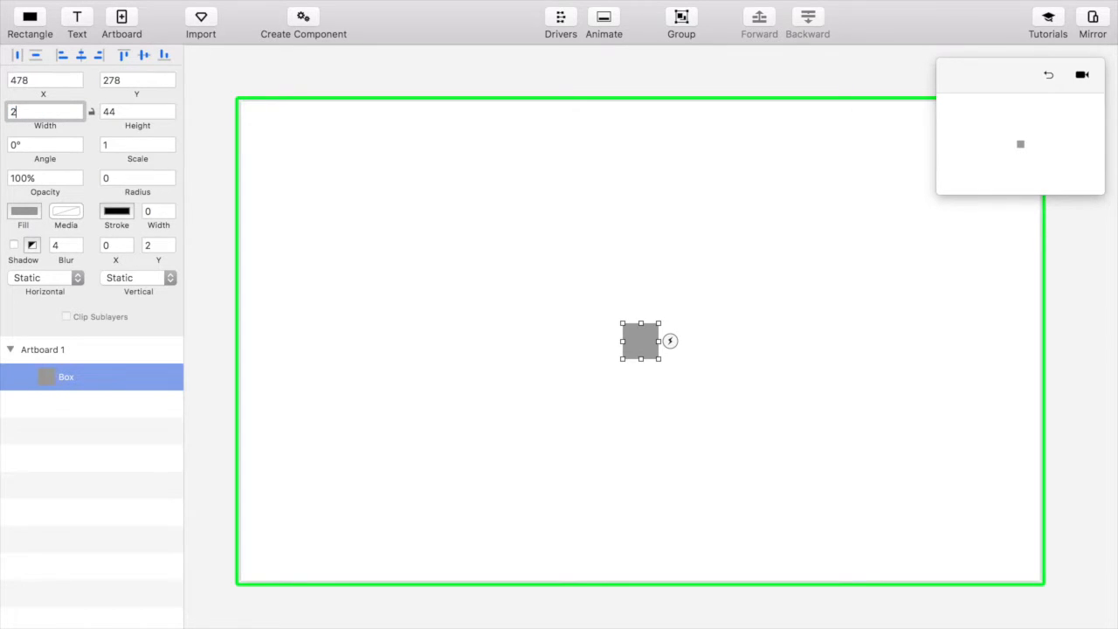
pyautogui.write('00')
pyautogui.press('Return')
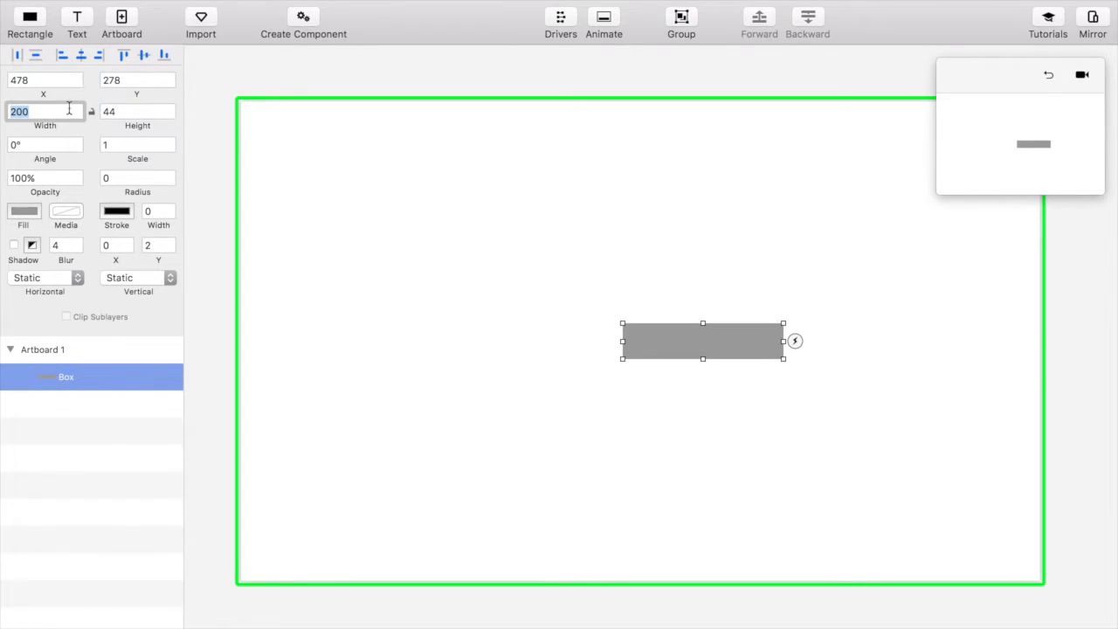
pyautogui.click(107, 109)
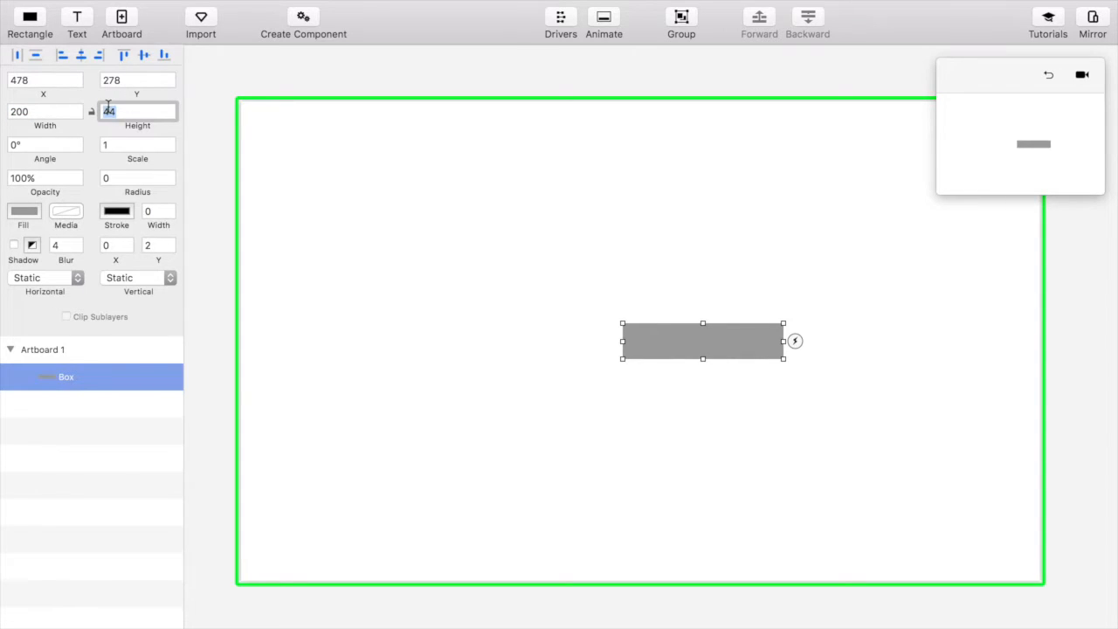
pyautogui.write('200')
pyautogui.press('Return')
pyautogui.moveTo(676, 361); pyautogui.dragTo(611, 303)
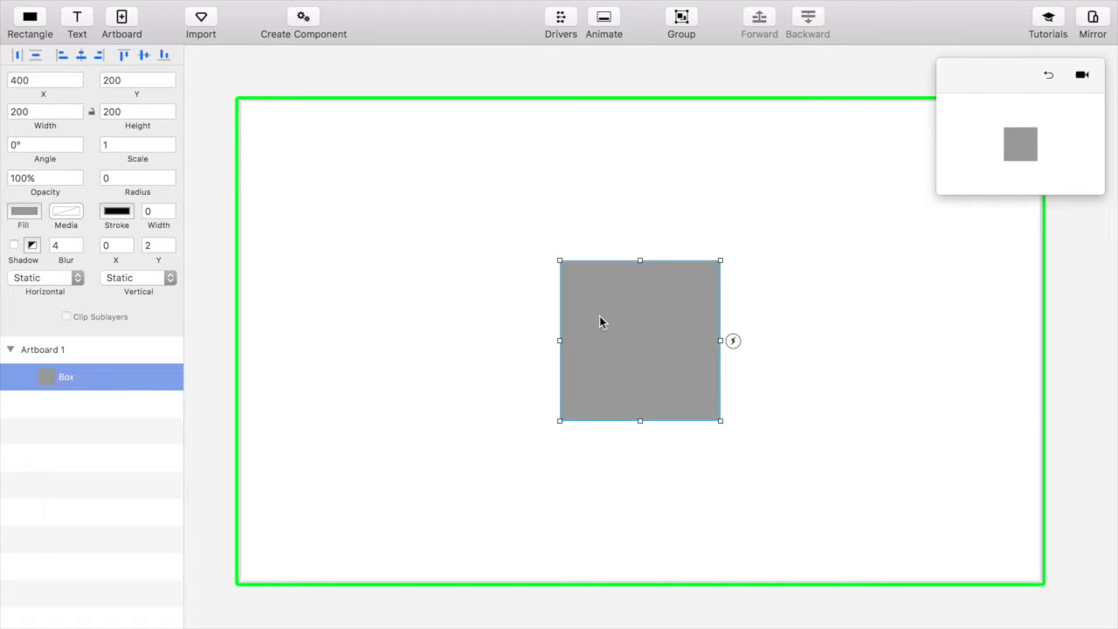
# Try a corner radius of 200 on the box, and set the radius back to 0
pyautogui.click(126, 179)
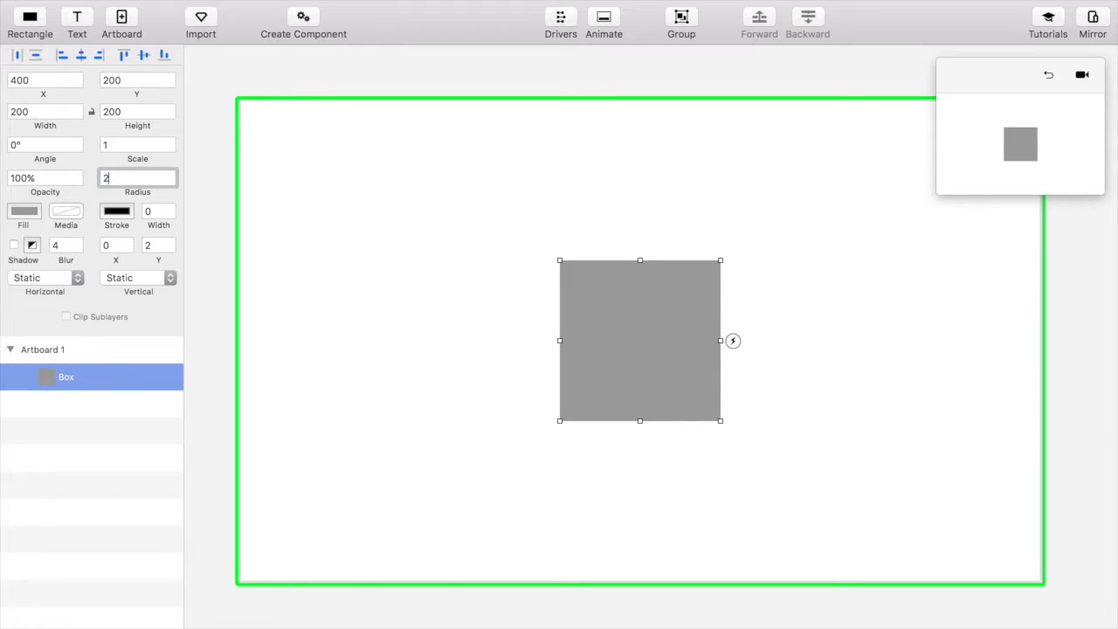
pyautogui.press('Return')
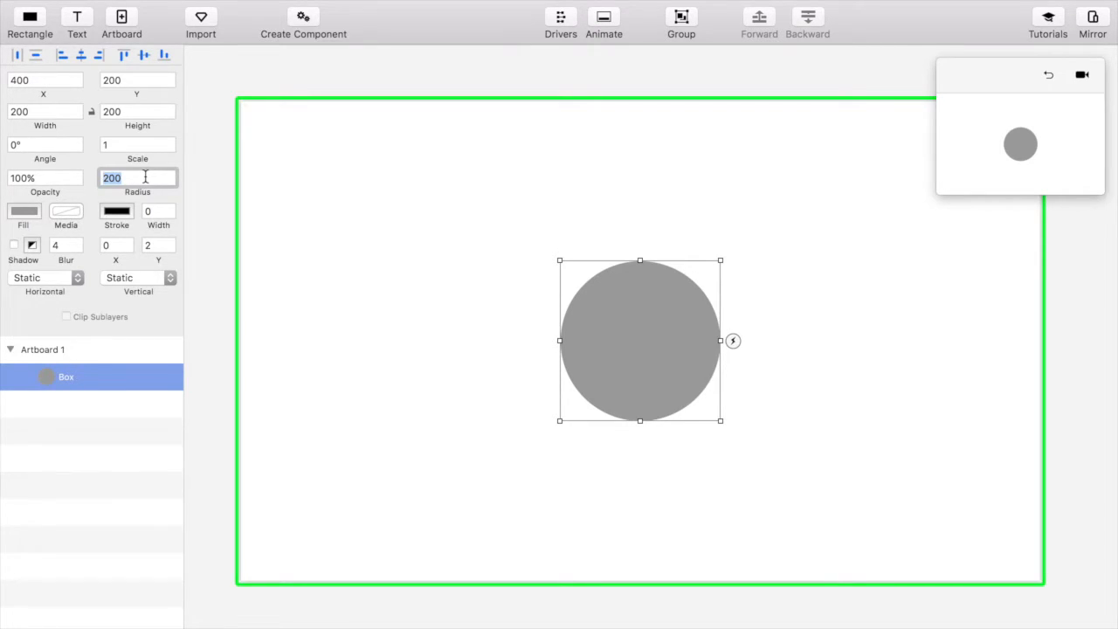
pyautogui.write('0')
pyautogui.press('Return')
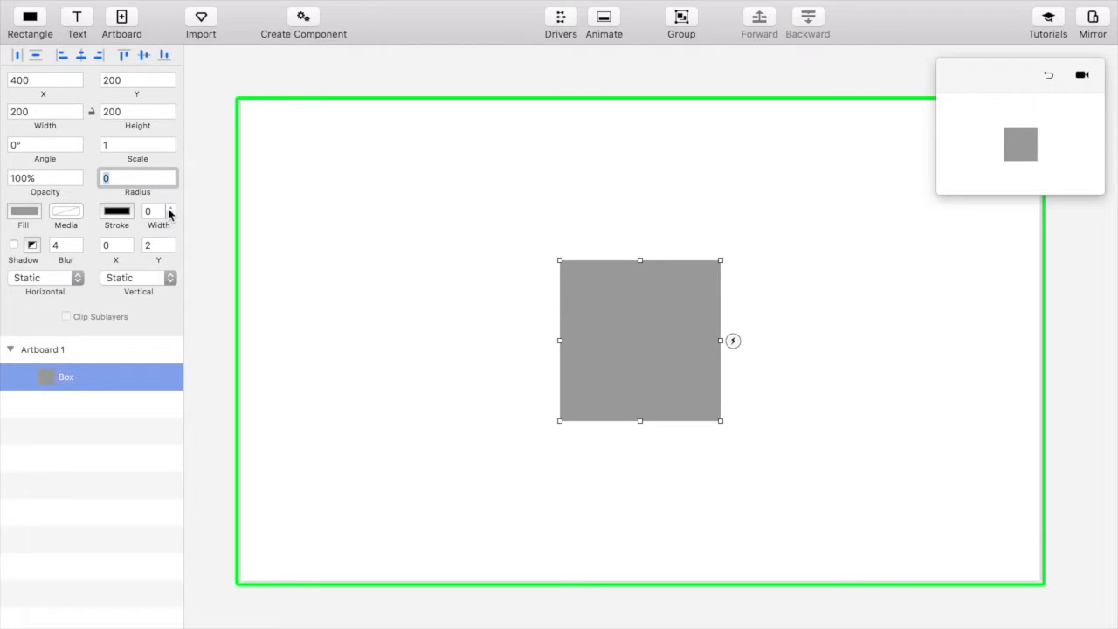
# Change the box's fill to the light grey EAEBEB
pyautogui.click(23, 212)
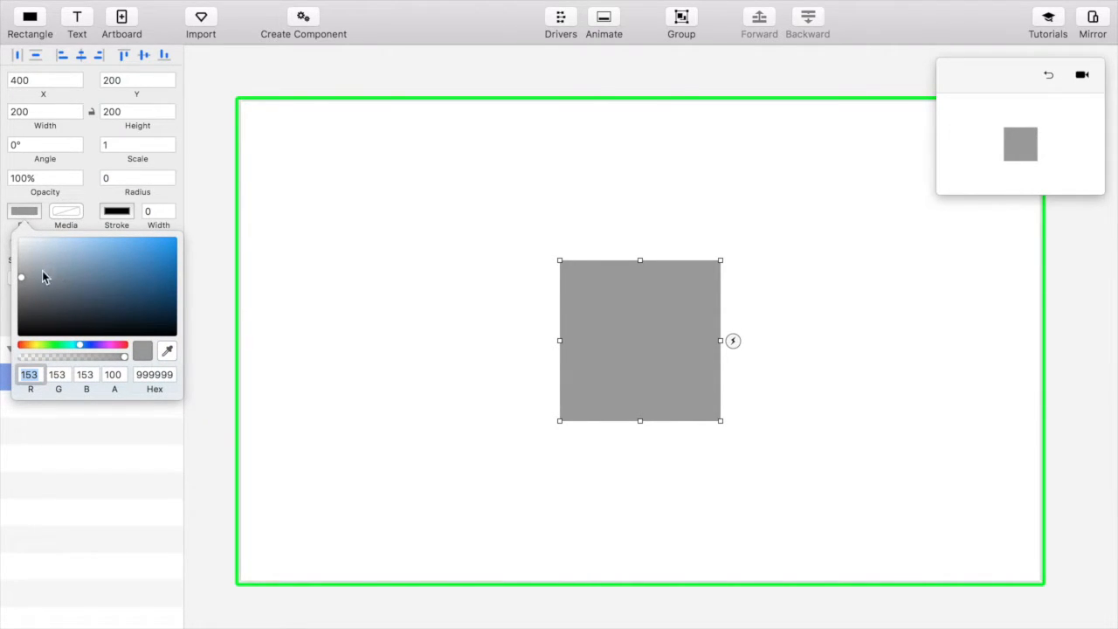
pyautogui.moveTo(23, 279); pyautogui.dragTo(23, 248)
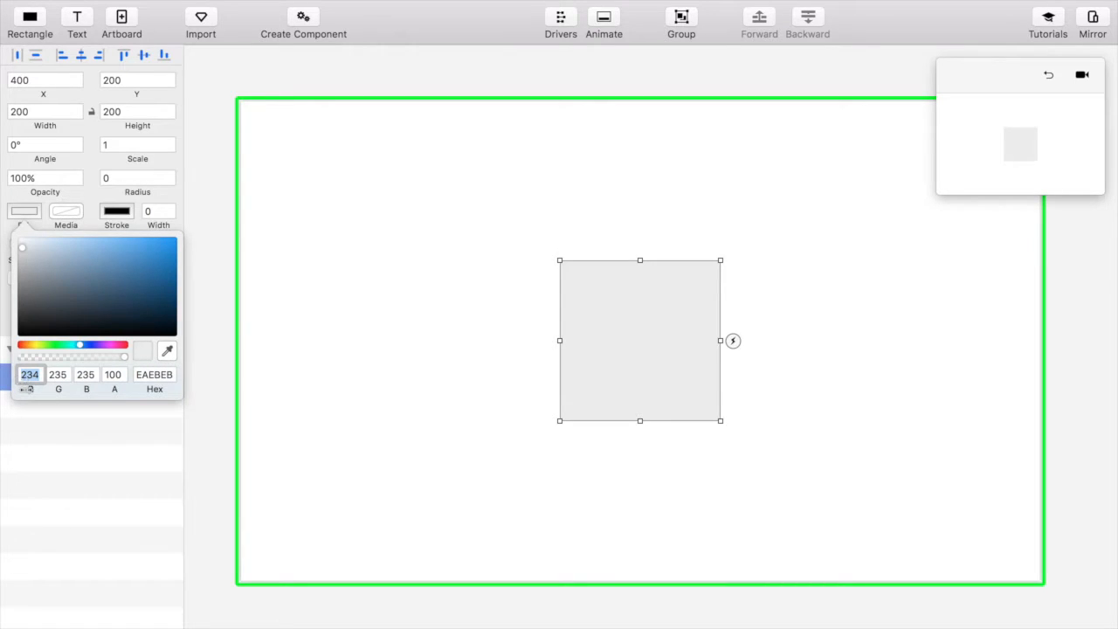
# Try a fill alpha of 75 on the box, and set the alpha back to 100
pyautogui.doubleClick(114, 376)
pyautogui.write('75')
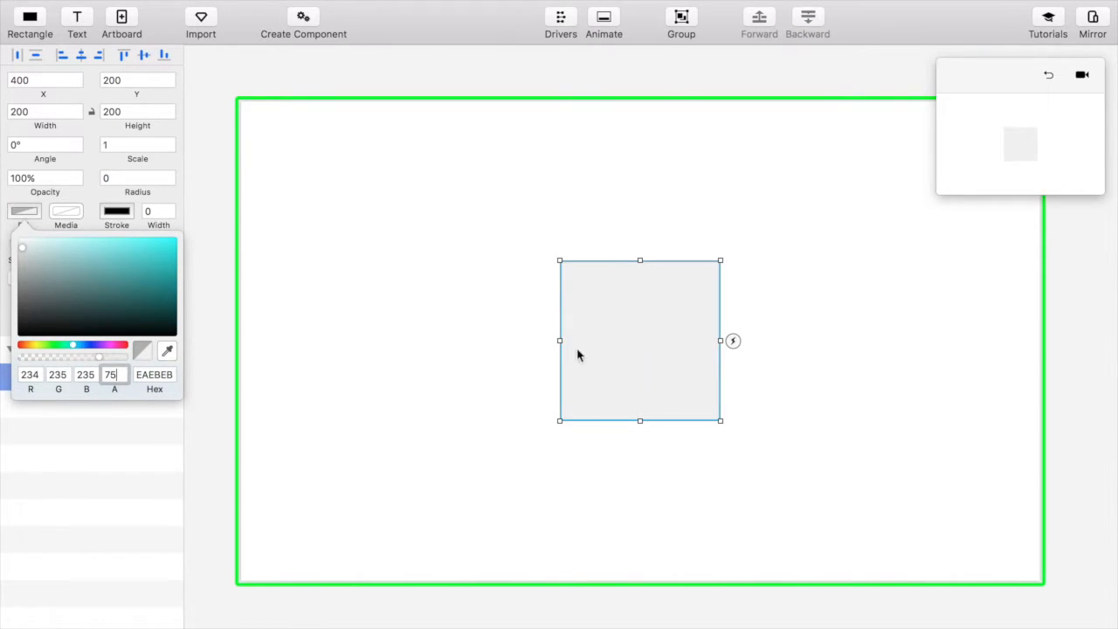
pyautogui.press('BackSpace')
pyautogui.press('BackSpace')
pyautogui.write('0')
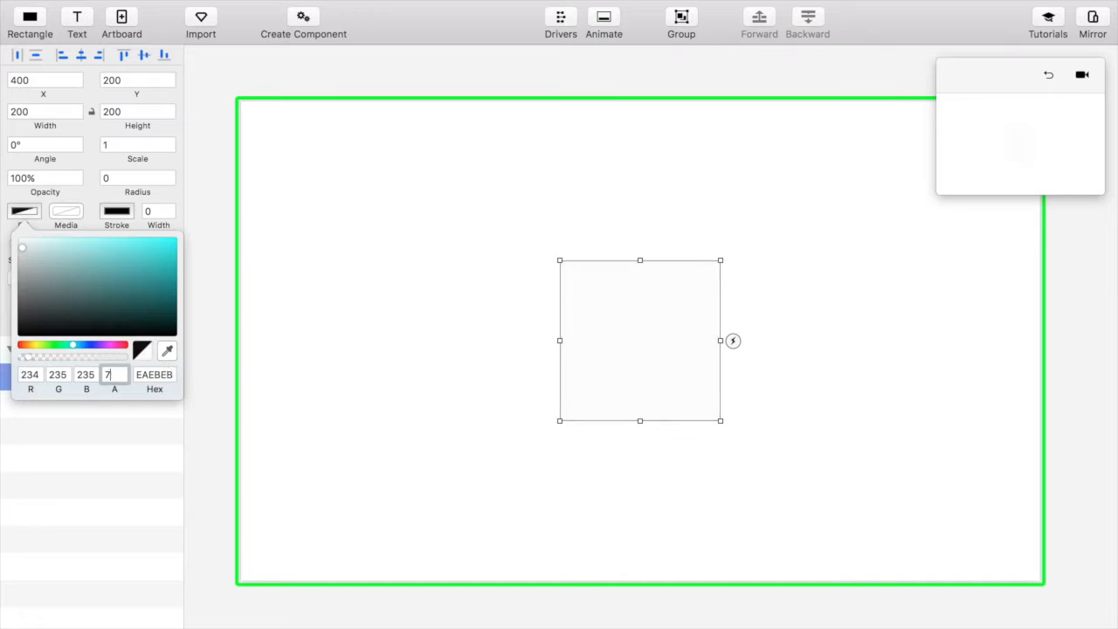
pyautogui.write('00')
pyautogui.press('Return')
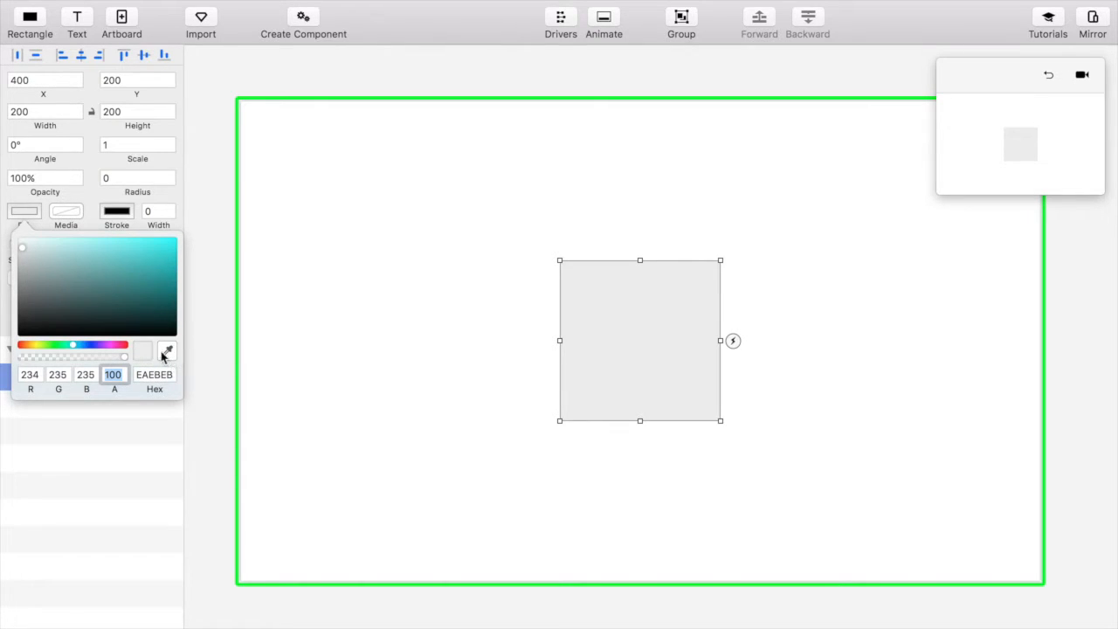
# Try a teal stroke colour on the box, and set the stroke to the light grey EAEBEB sampled from the box
pyautogui.click(24, 212)
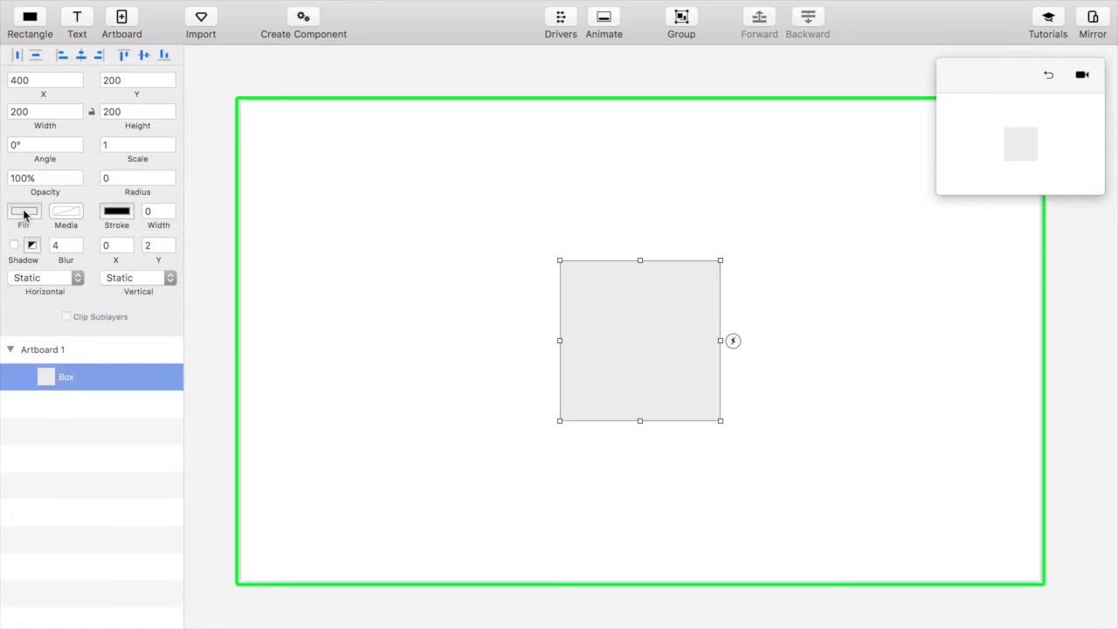
pyautogui.click(112, 217)
pyautogui.click(109, 260)
pyautogui.moveTo(109, 260)
pyautogui.mouseDown()
pyautogui.moveTo(50, 292)
pyautogui.moveTo(145, 300)
pyautogui.moveTo(130, 295)
pyautogui.moveTo(129, 277)
pyautogui.mouseUp()
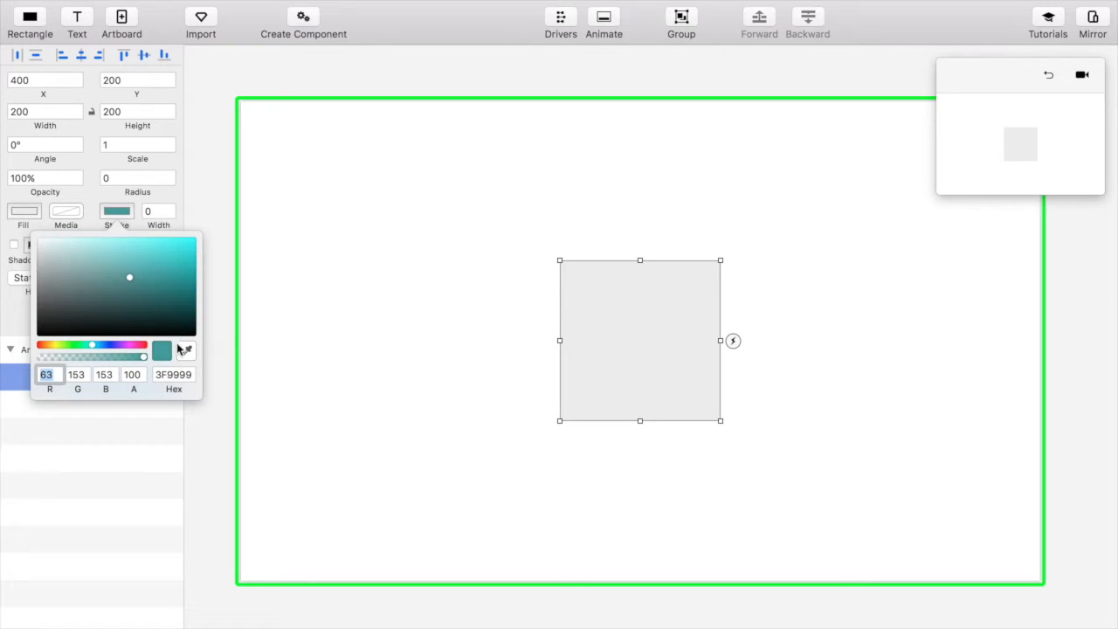
pyautogui.click(186, 350)
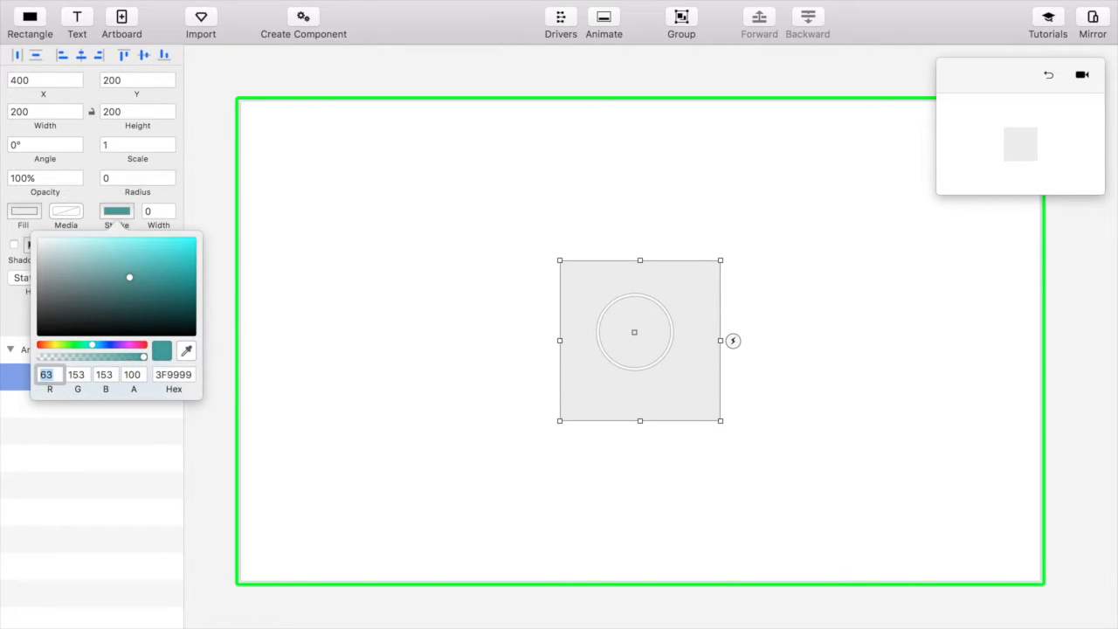
pyautogui.click(632, 331)
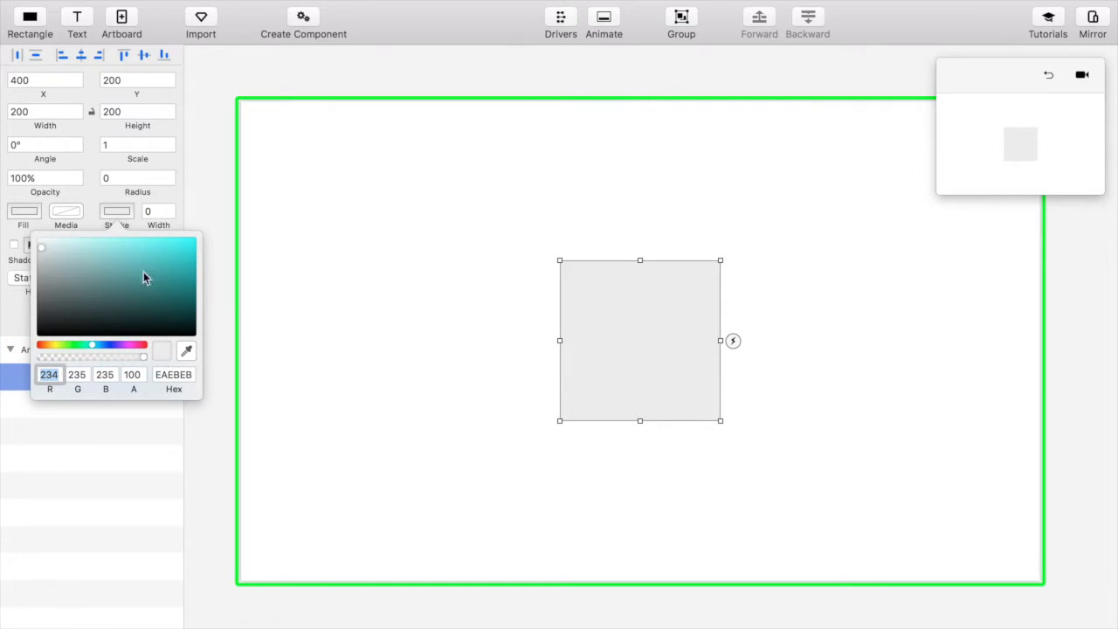
pyautogui.click(123, 218)
# Try a stroke width of 5 on the box, and set the stroke width back to 0
pyautogui.click(170, 210)
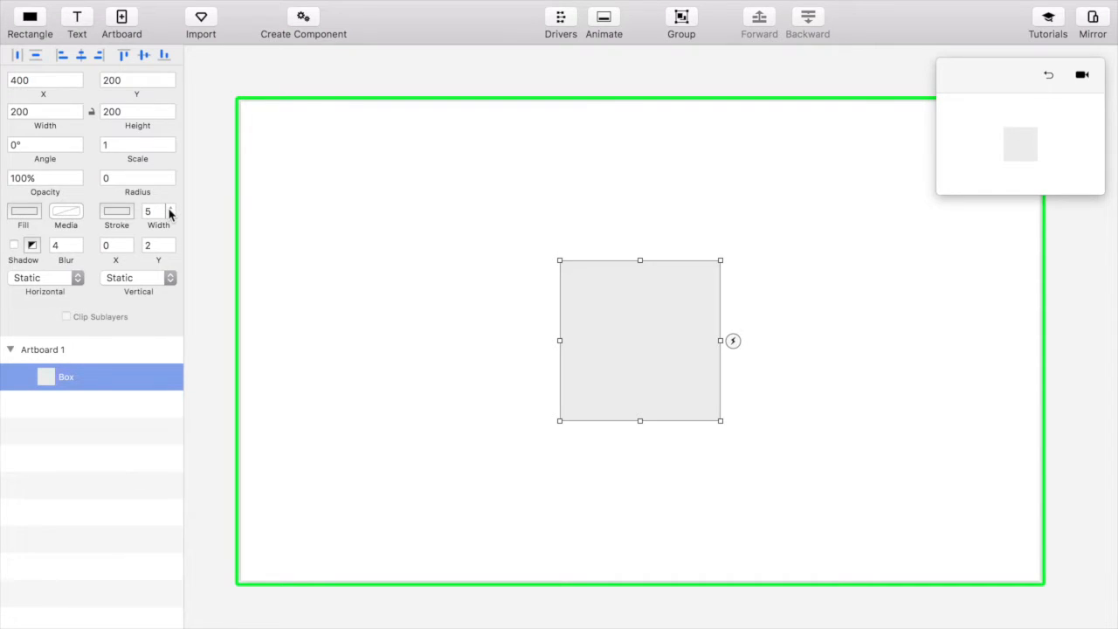
pyautogui.click(170, 218)
pyautogui.click(414, 260)
pyautogui.click(602, 358)
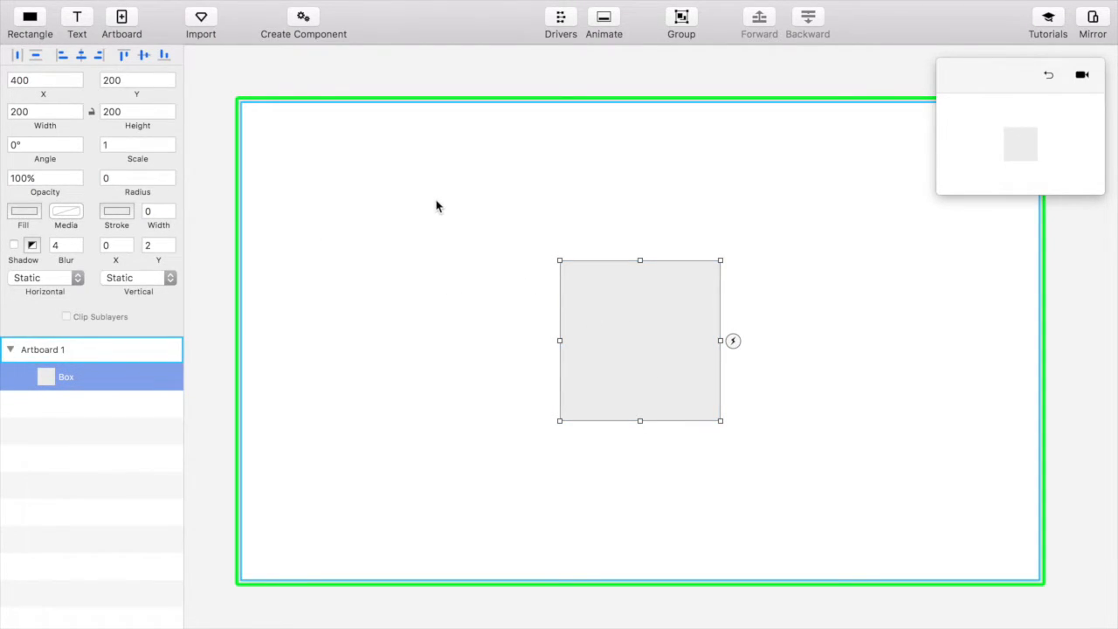
# Add a text layer to the artboard and place it above the box at X 430, Y 123
pyautogui.click(78, 20)
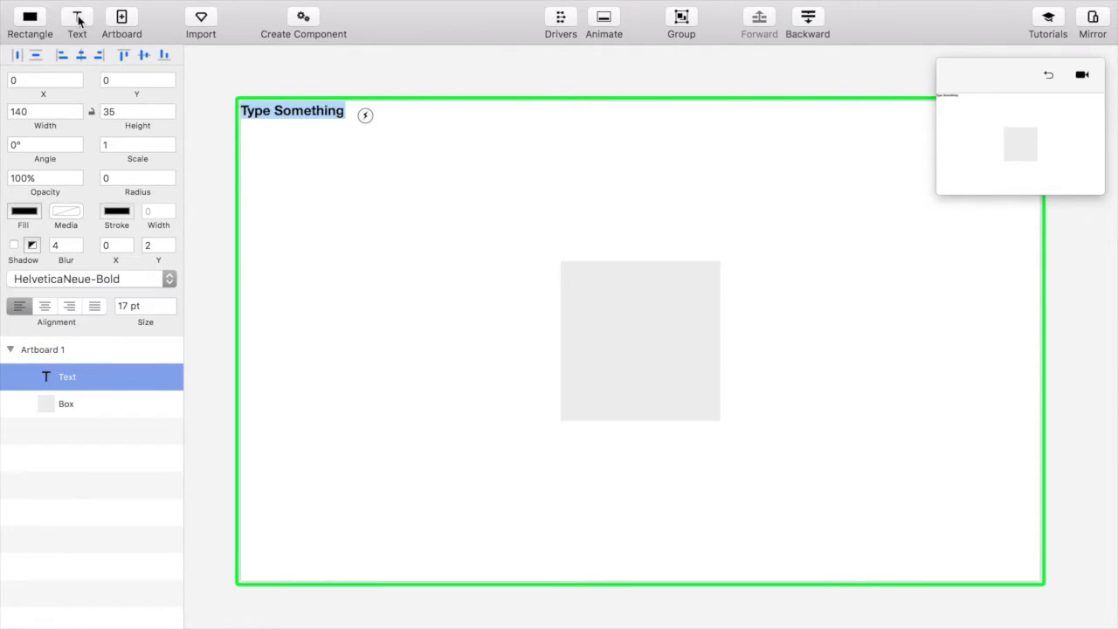
pyautogui.click(354, 183)
pyautogui.click(302, 121)
pyautogui.moveTo(303, 120); pyautogui.dragTo(402, 149)
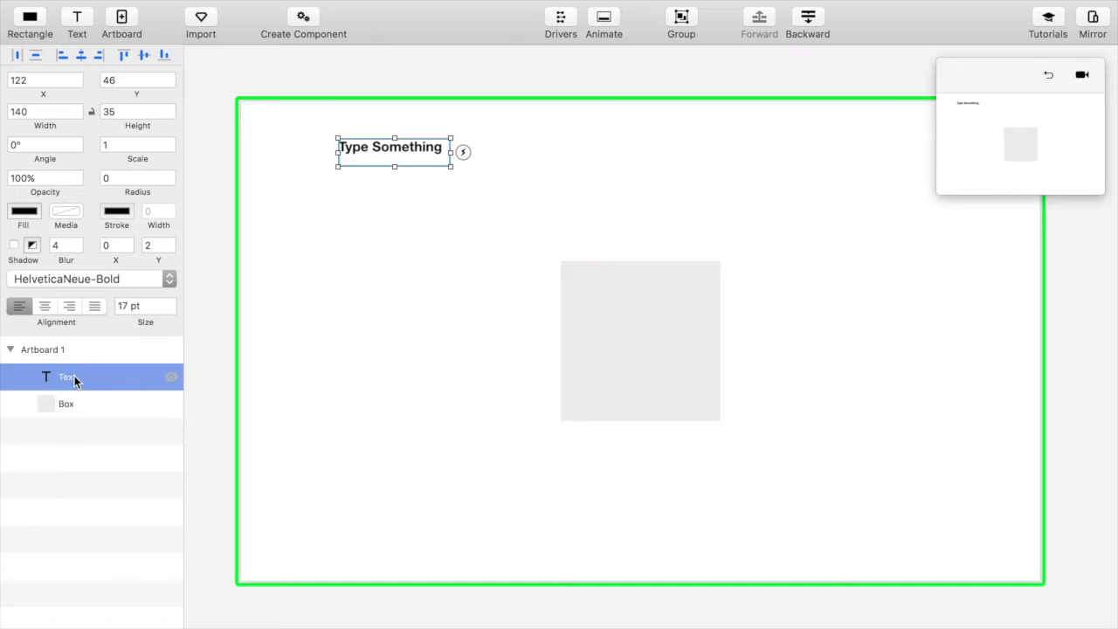
pyautogui.moveTo(403, 157); pyautogui.dragTo(649, 219)
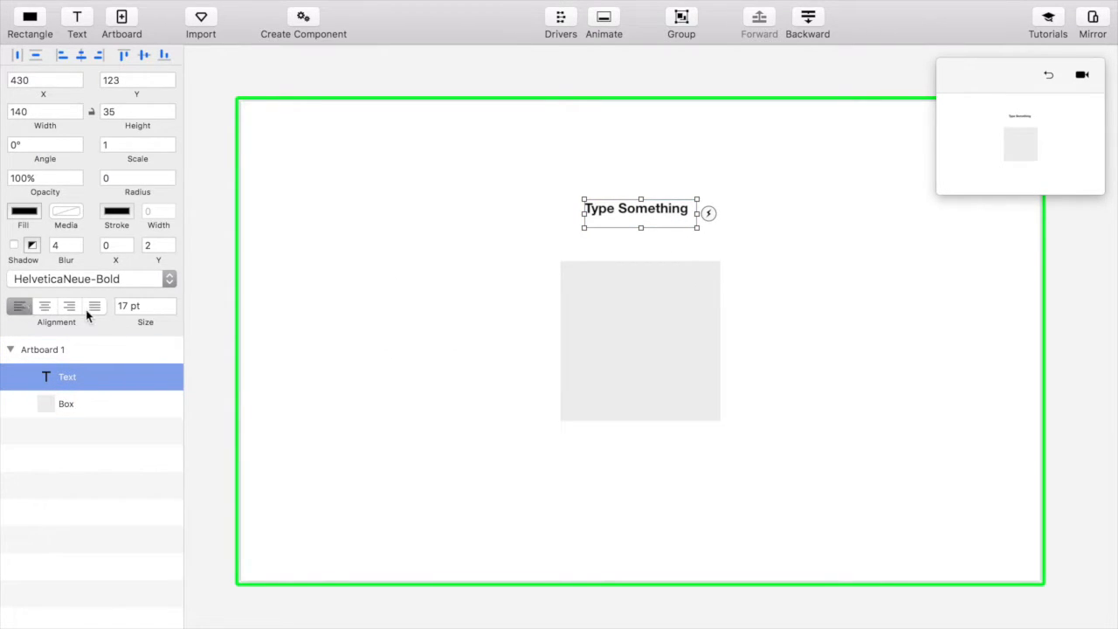
# Centre-align the text and set its size to 18 pt
pyautogui.click(45, 307)
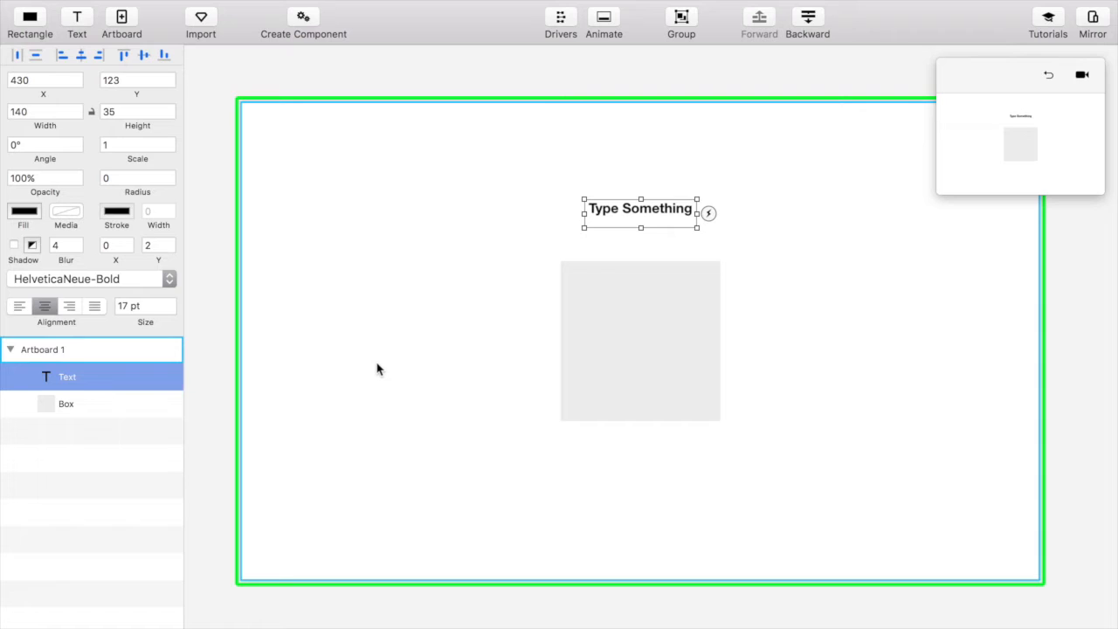
pyautogui.click(127, 307)
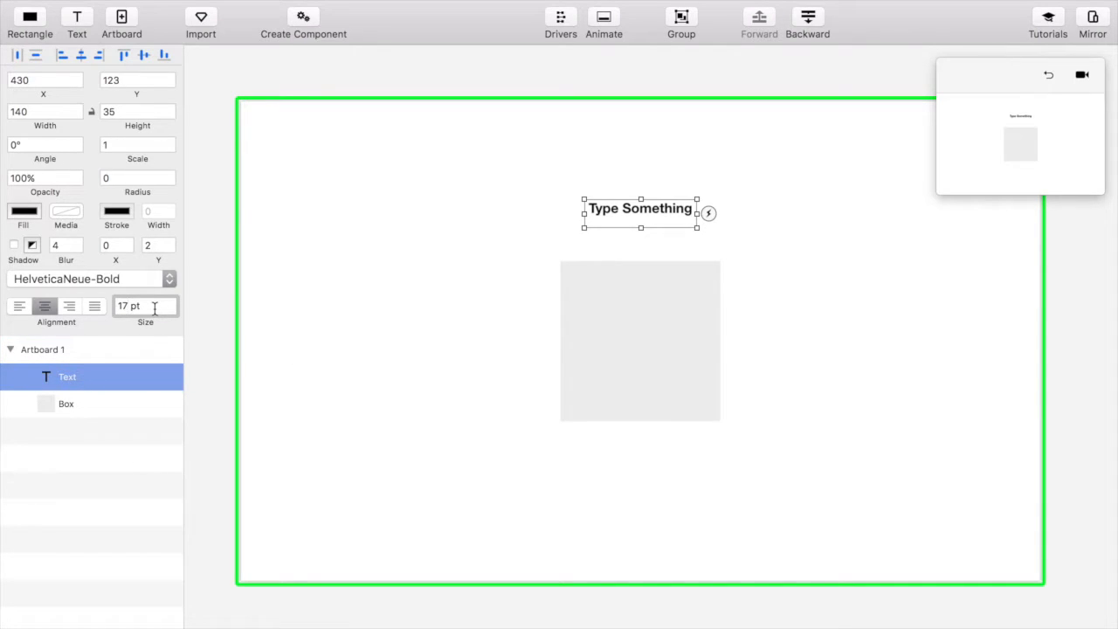
pyautogui.press('Up')
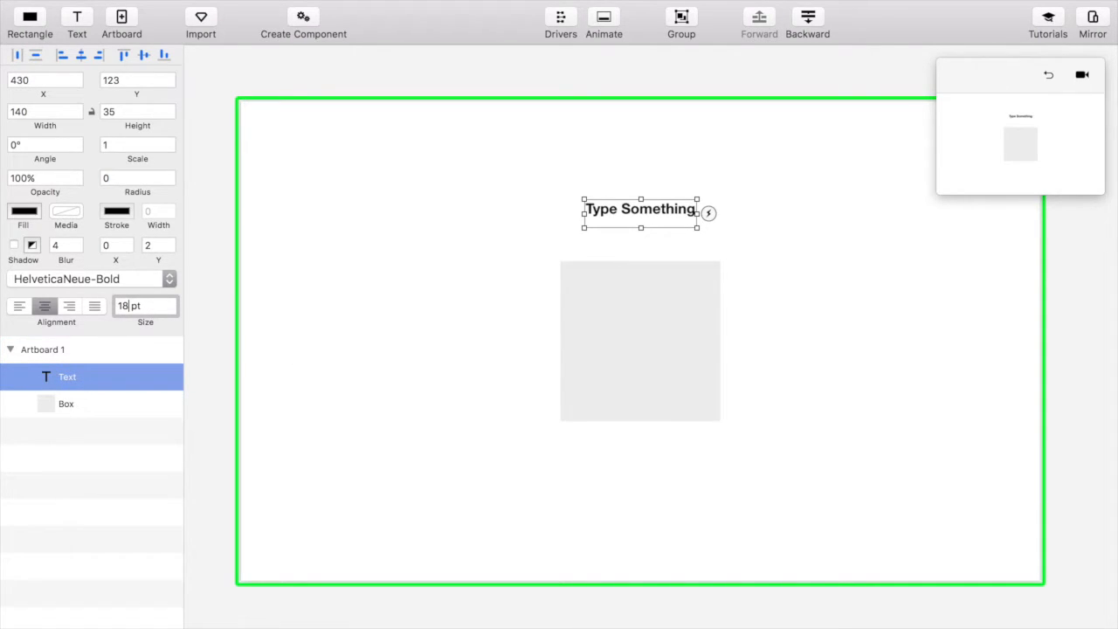
# Change the text's font to ProximaNova-Semibold
pyautogui.click(166, 279)
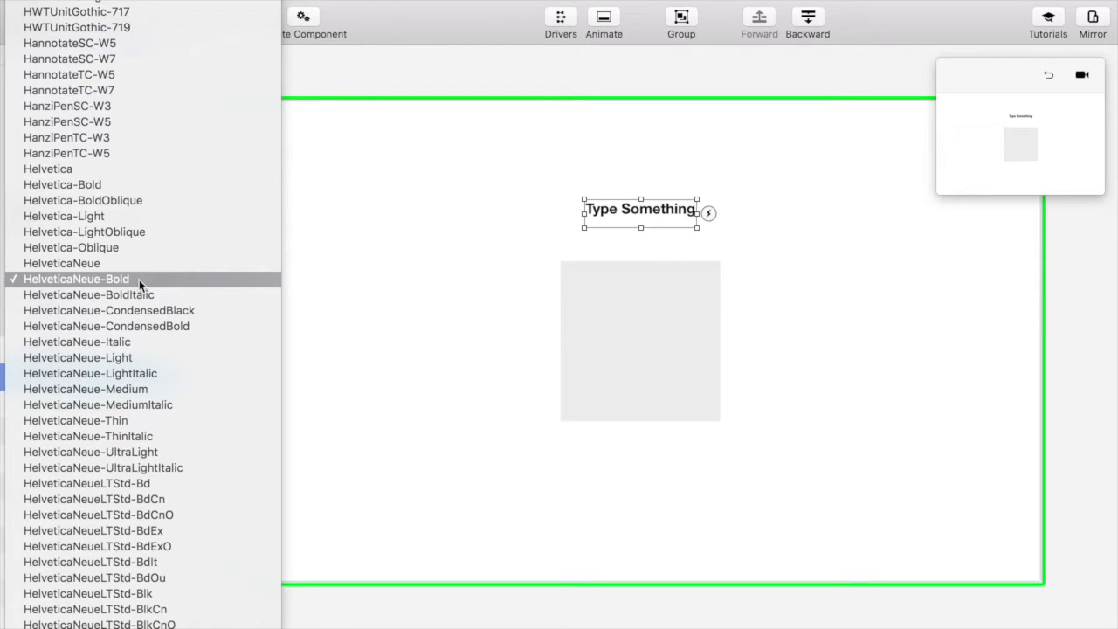
pyautogui.write('pro')
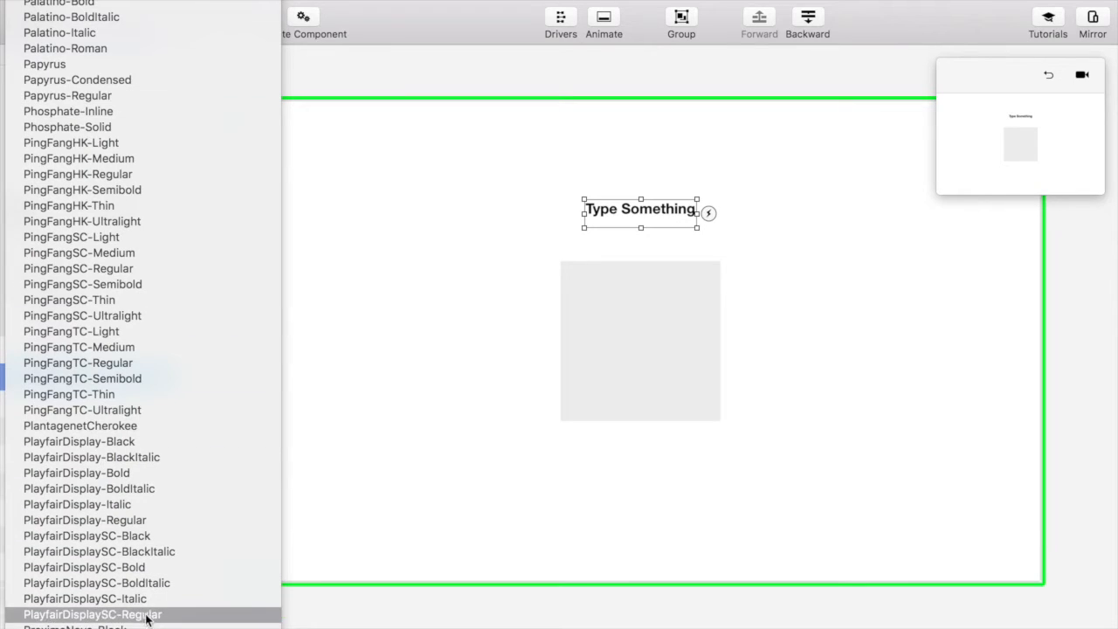
pyautogui.scroll(-3, 148, 624)
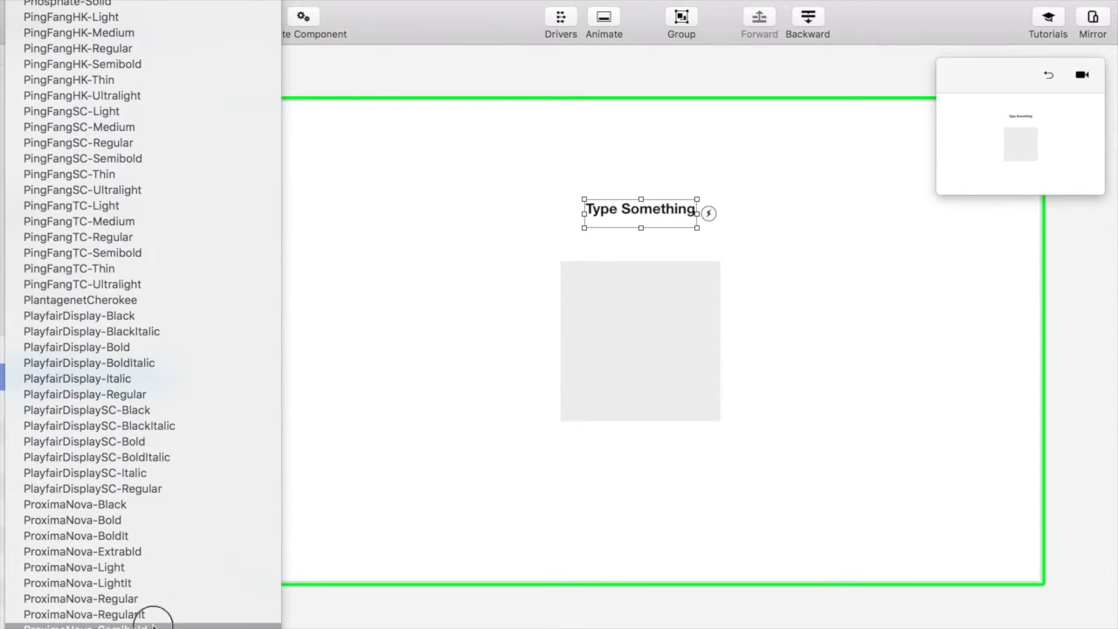
pyautogui.click(150, 620)
pyautogui.click(486, 305)
# Replace the placeholder wording with "Hello There!" and fit the text layer to 22.96 high at X 430, Y 136
pyautogui.click(640, 224)
pyautogui.moveTo(642, 216); pyautogui.dragTo(645, 220)
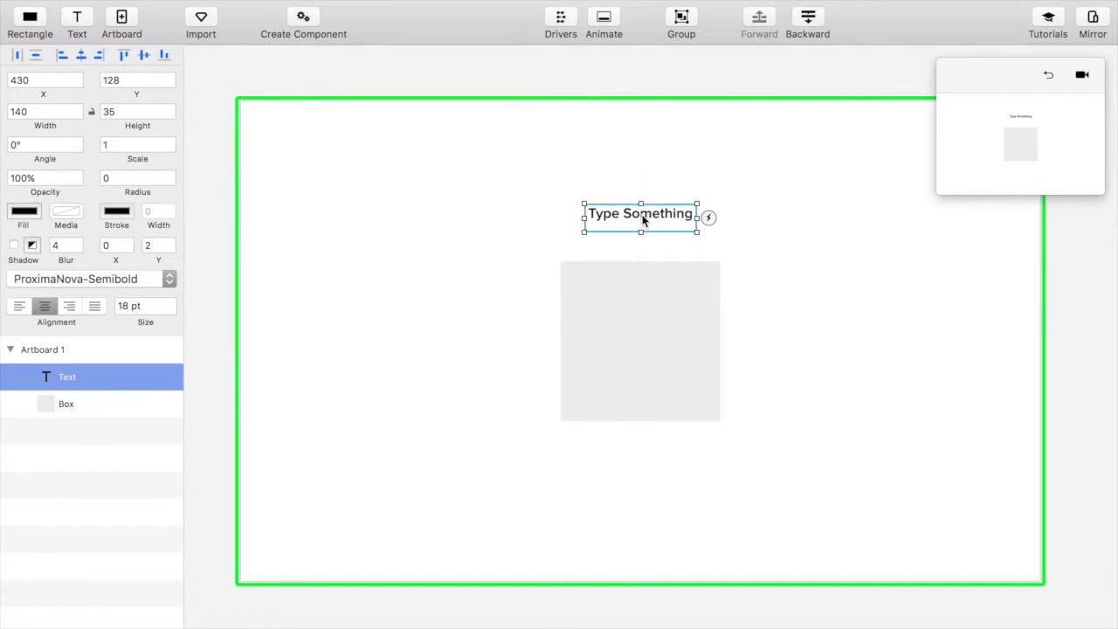
pyautogui.doubleClick(644, 219)
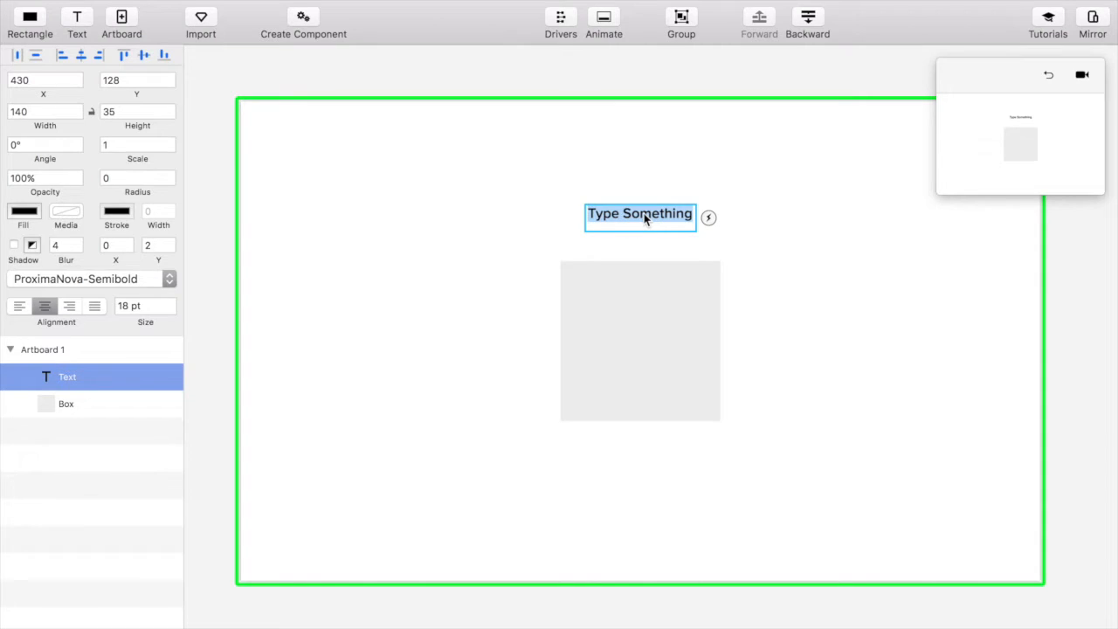
pyautogui.write('He')
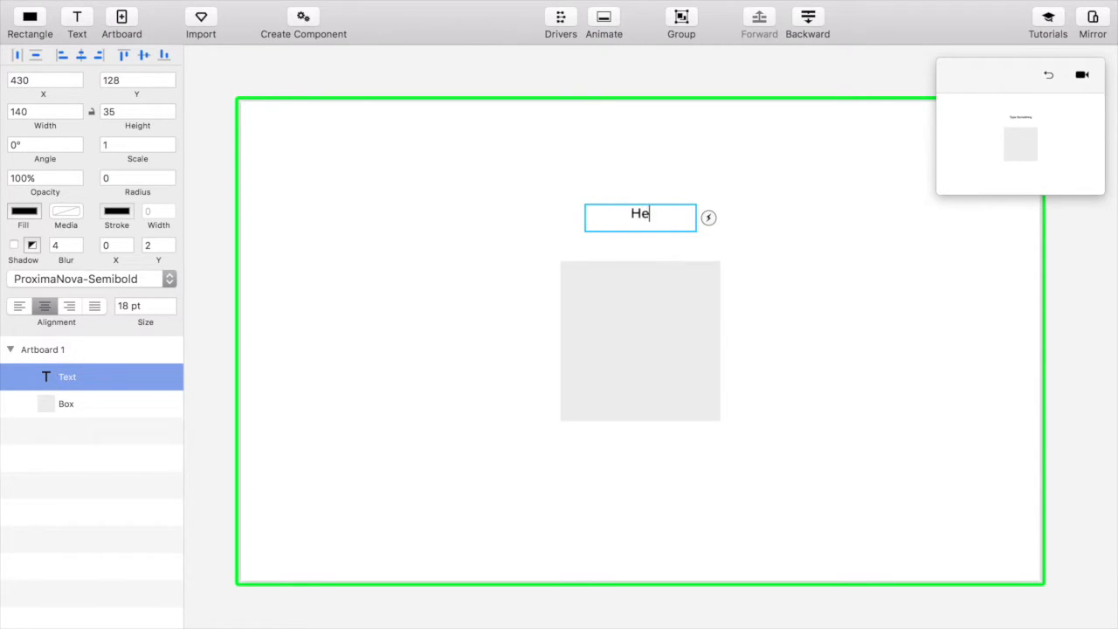
pyautogui.write('llo T')
pyautogui.write('here!')
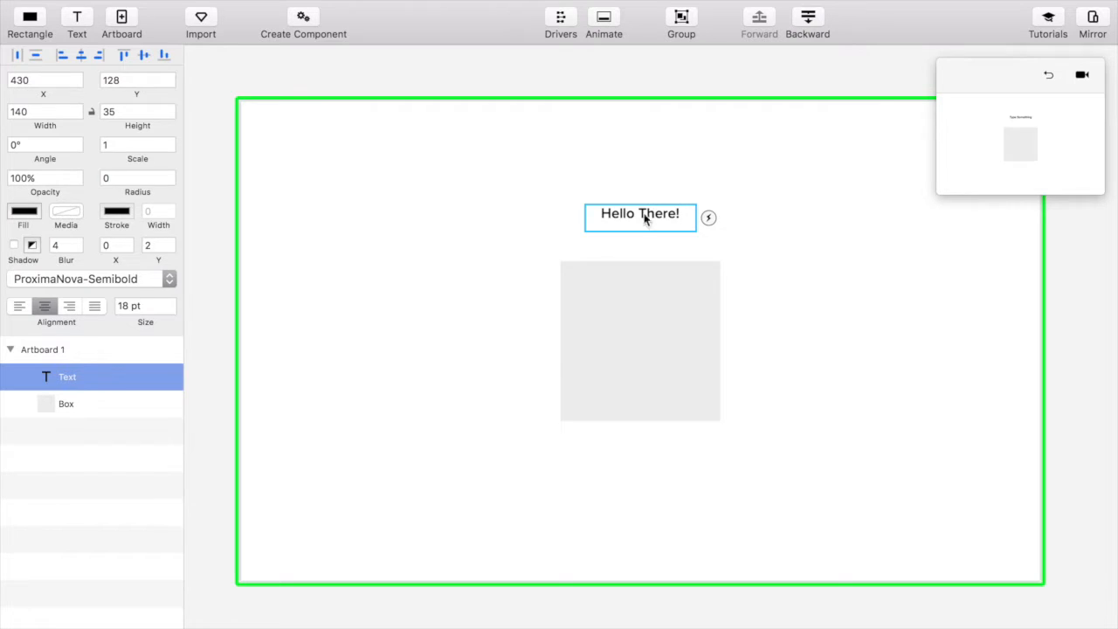
pyautogui.click(736, 149)
pyautogui.moveTo(673, 215); pyautogui.dragTo(674, 225)
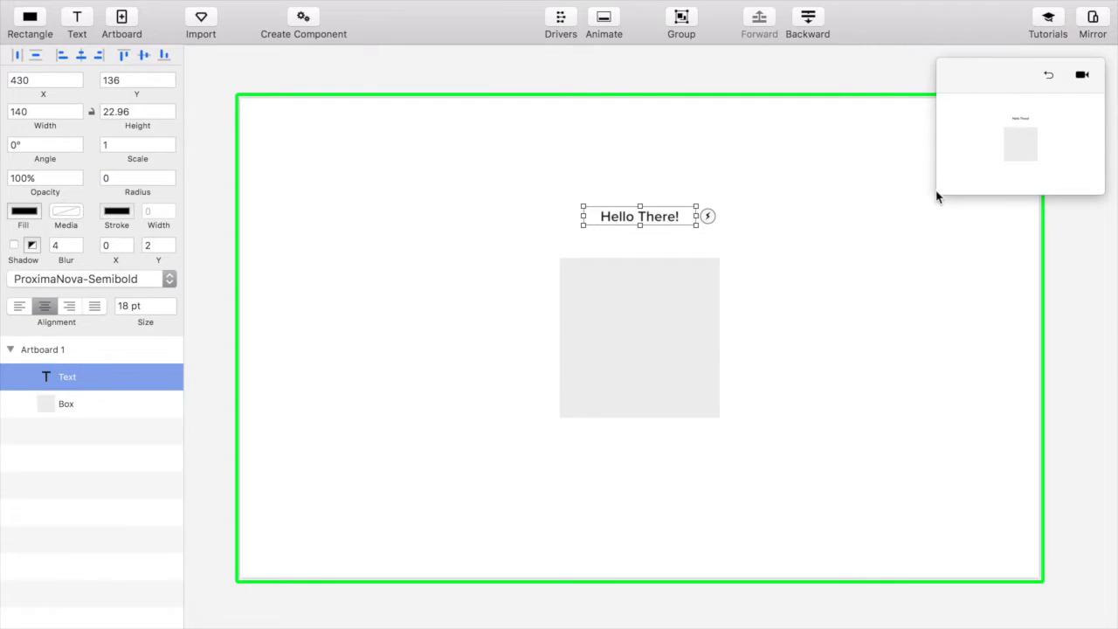
# Enlarge the preview window to cover most of the canvas, and shrink it back to a small size
pyautogui.moveTo(937, 192); pyautogui.dragTo(218, 626)
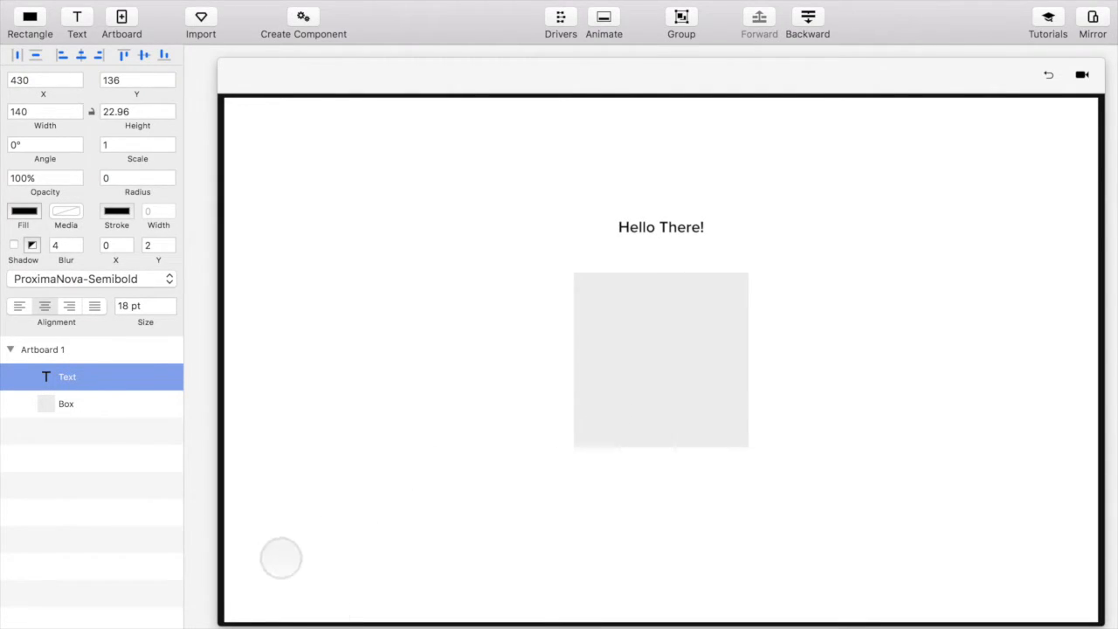
pyautogui.moveTo(224, 618); pyautogui.dragTo(876, 294)
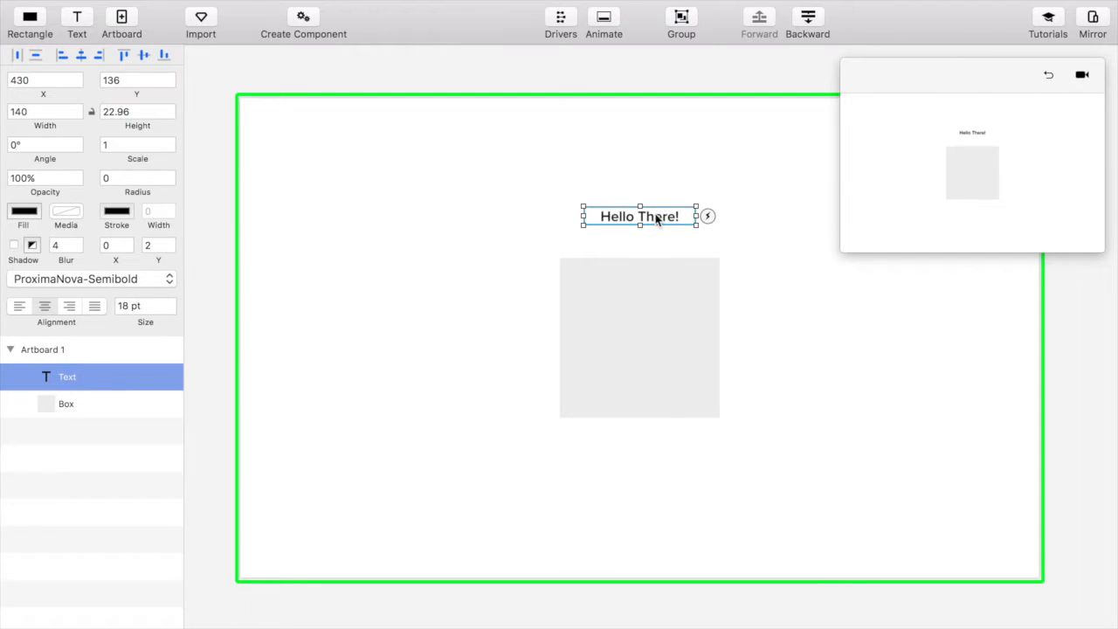
# Group the "Hello There!" text and the box together
pyautogui.keyDown('shift'); pyautogui.click(689, 295); pyautogui.keyUp('shift')
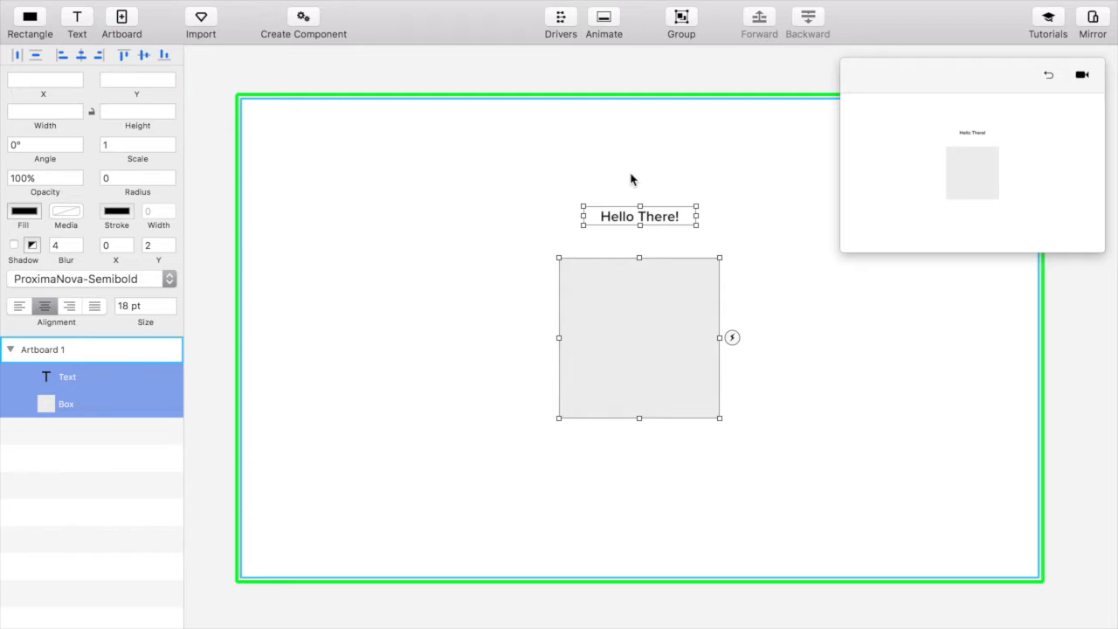
pyautogui.click(659, 185)
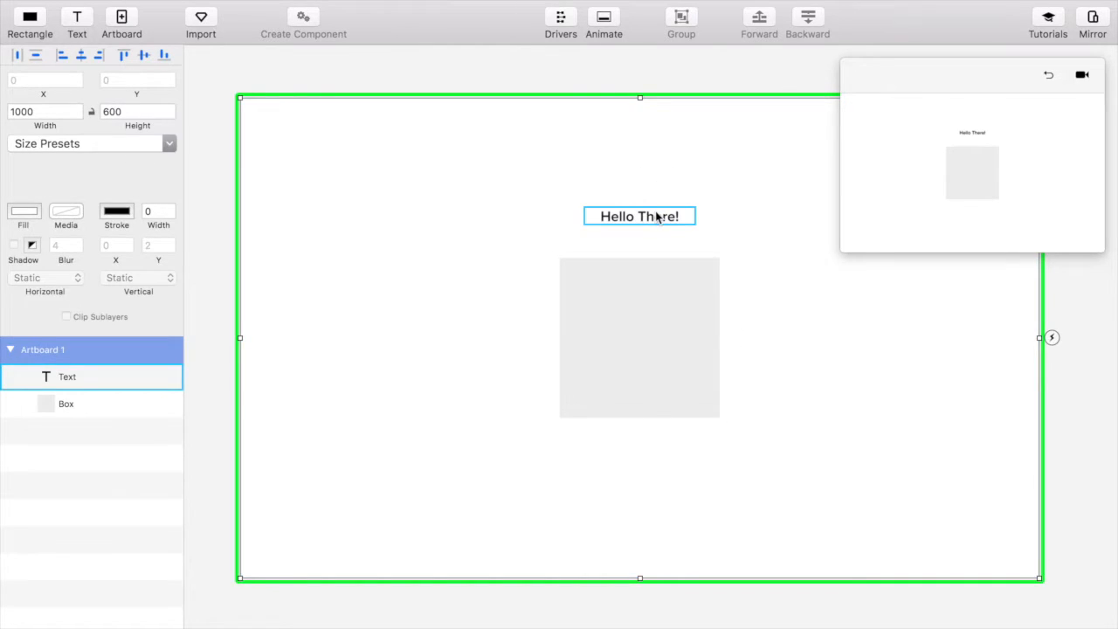
pyautogui.click(655, 217)
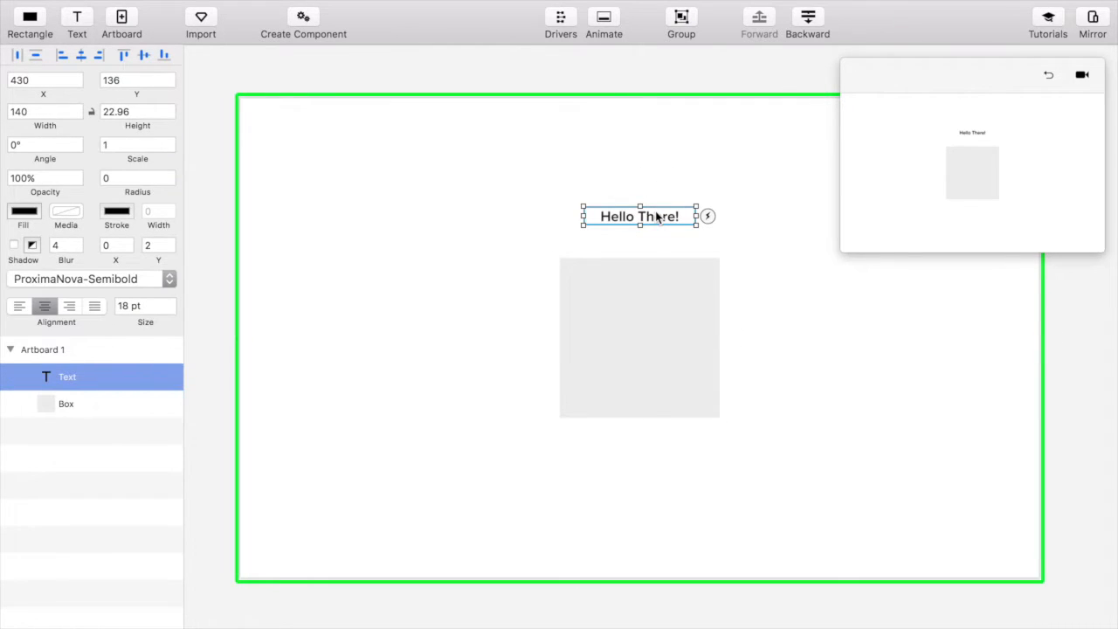
pyautogui.keyDown('shift'); pyautogui.click(643, 296); pyautogui.keyUp('shift')
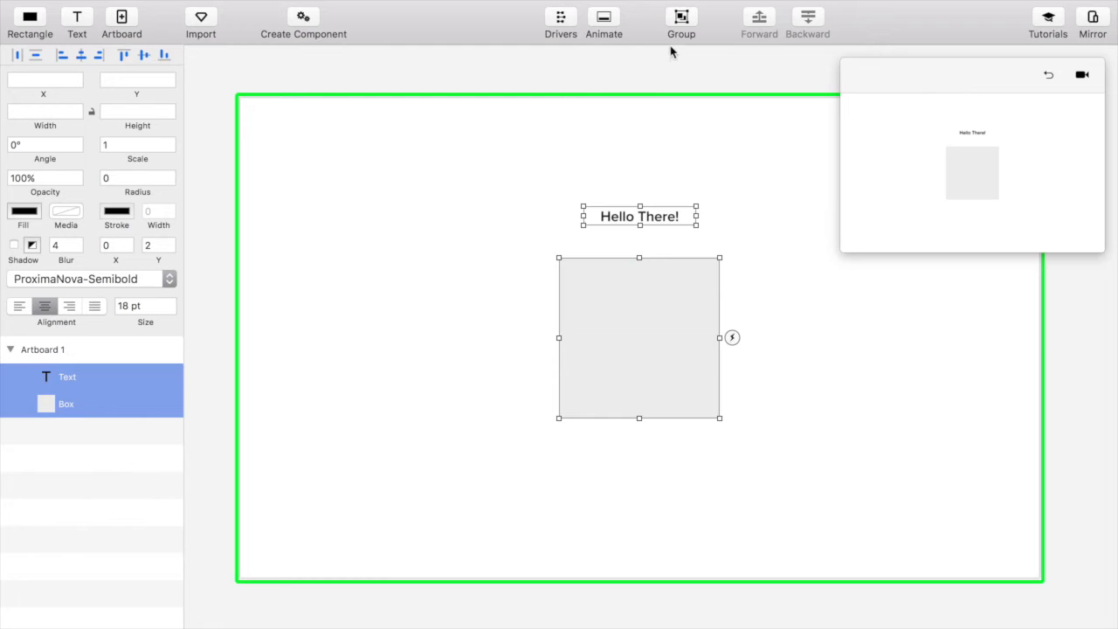
pyautogui.click(682, 20)
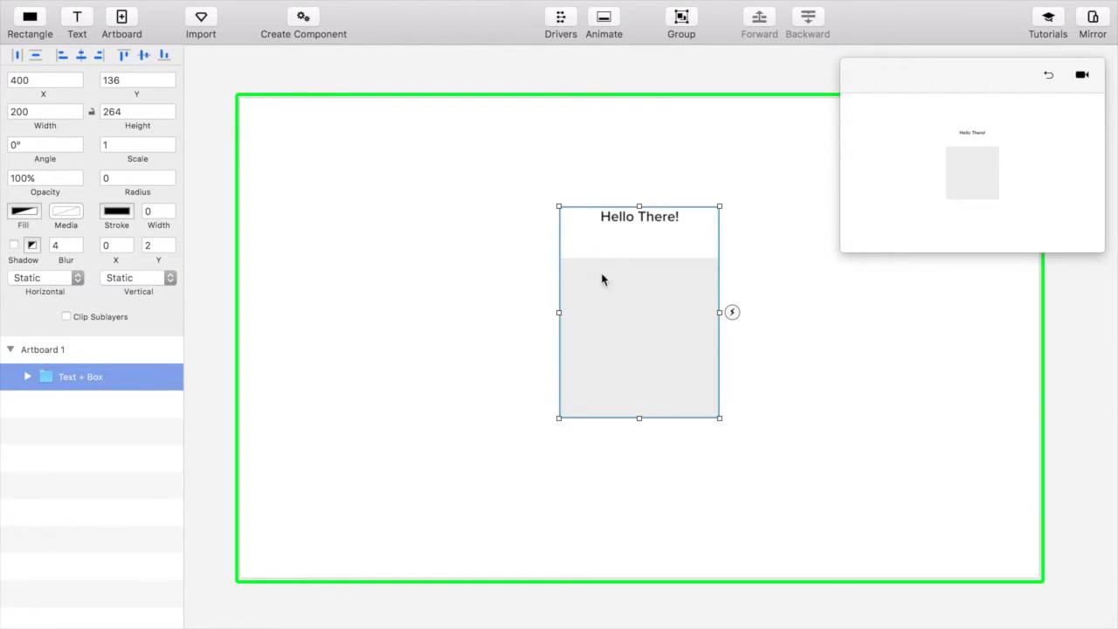
# Expand the new group in the layer list and select its Text and Box layers in turn
pyautogui.click(28, 378)
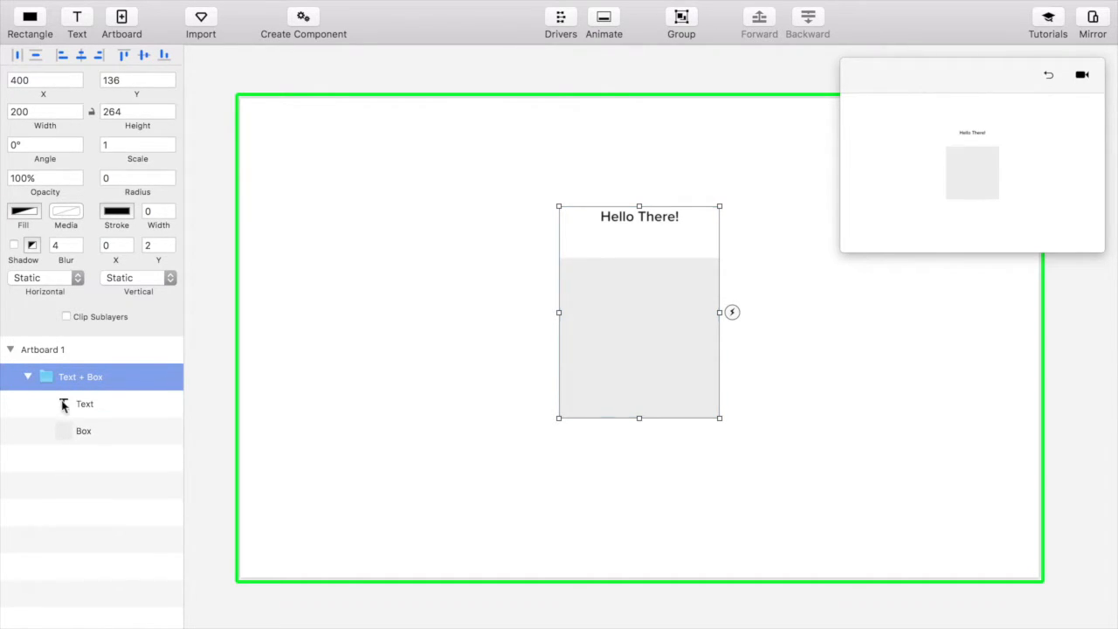
pyautogui.click(102, 404)
pyautogui.click(97, 430)
pyautogui.click(102, 406)
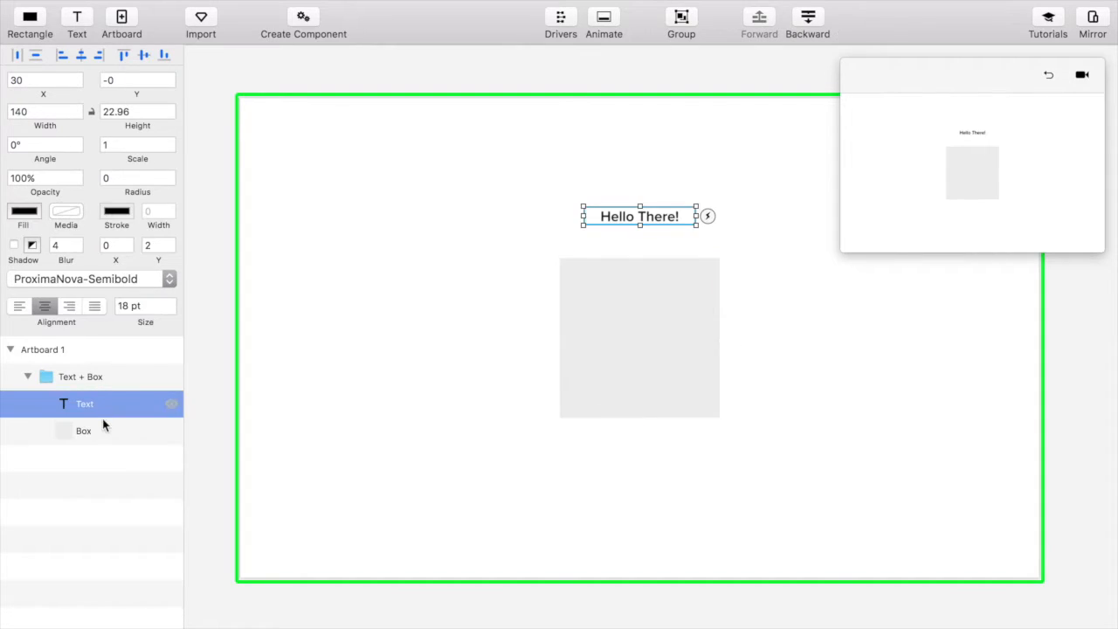
pyautogui.click(102, 429)
pyautogui.click(102, 407)
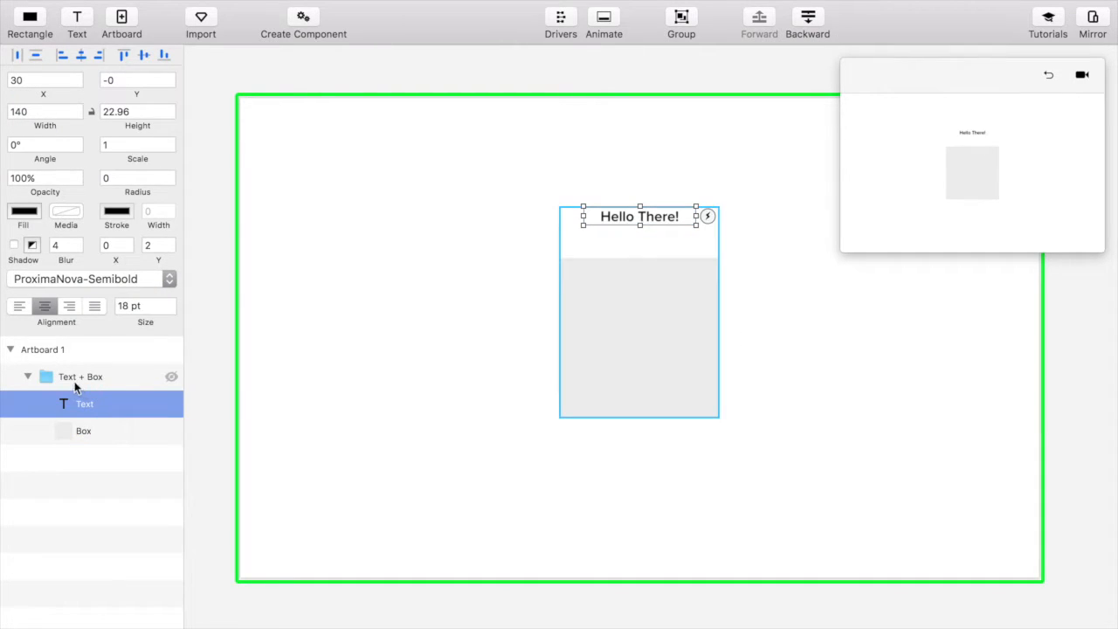
# Rename the group as Group 1
pyautogui.doubleClick(75, 378)
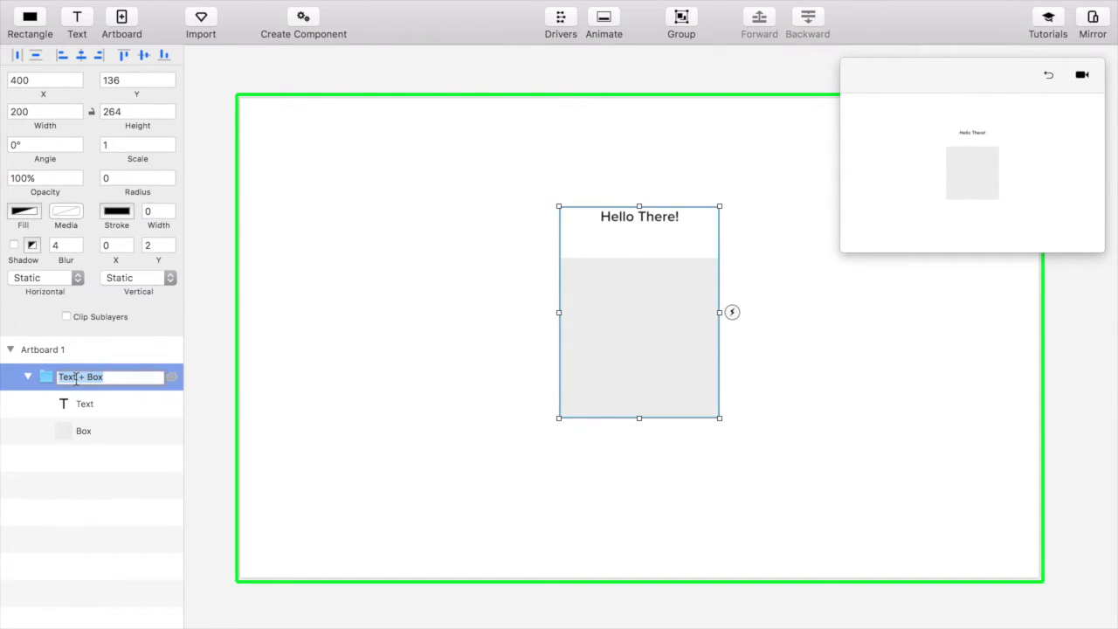
pyautogui.write('Group 1')
pyautogui.press('Return')
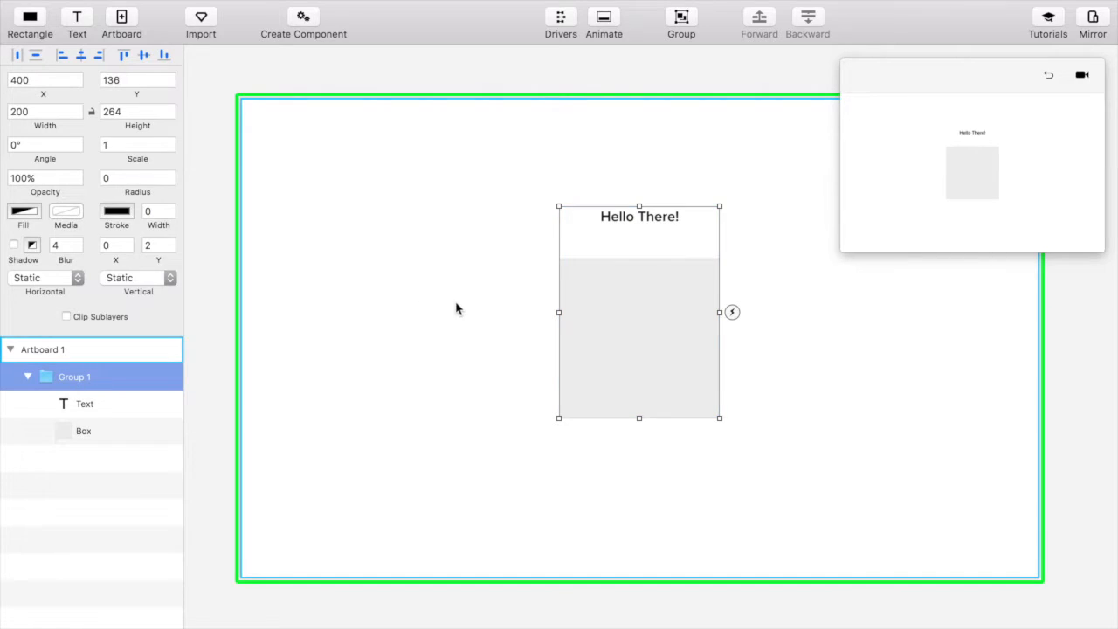
# Move Group 1 straight down to the vertical centre of the artboard
pyautogui.click(506, 285)
pyautogui.moveTo(625, 312); pyautogui.dragTo(607, 336)
pyautogui.click(520, 257)
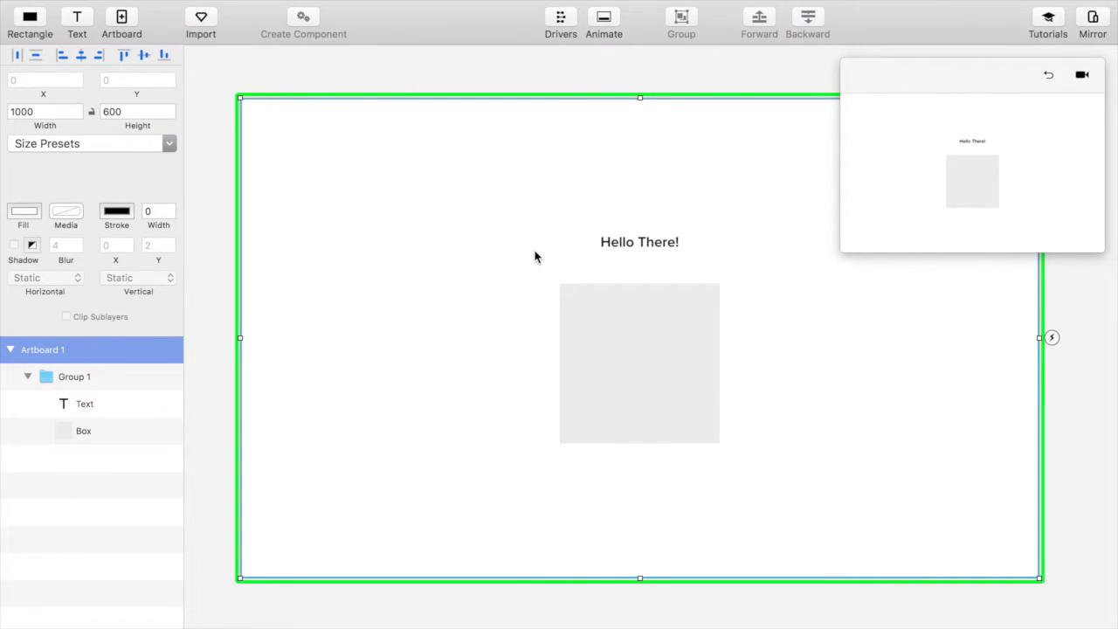
# Compare selecting Group 1's contents on the artboard with selecting its Text and Box layers individually in the layer list
pyautogui.click(650, 241)
pyautogui.click(651, 315)
pyautogui.click(638, 238)
pyautogui.click(522, 279)
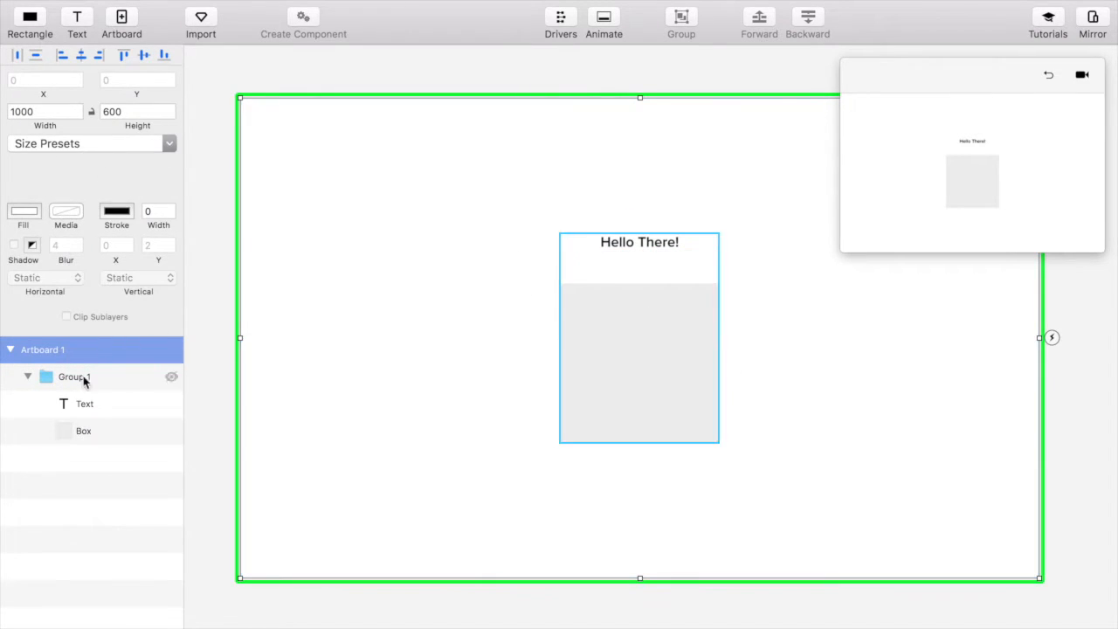
pyautogui.click(84, 403)
pyautogui.click(88, 431)
pyautogui.click(91, 406)
pyautogui.click(93, 427)
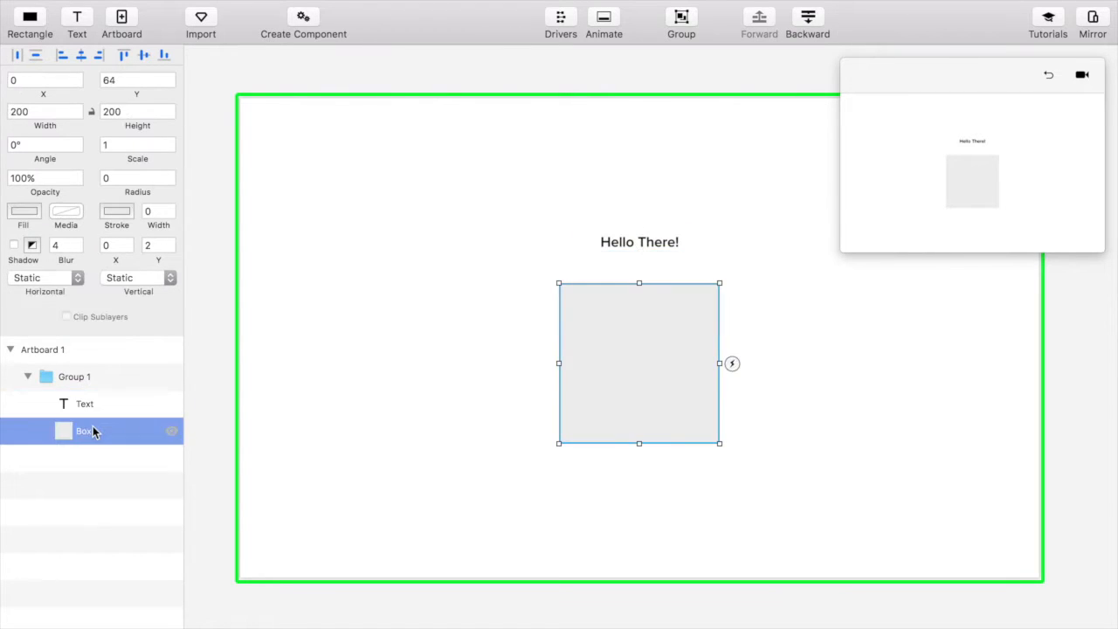
# Ungroup Group 1 so its Text and Box sit directly under Artboard 1
pyautogui.click(89, 375)
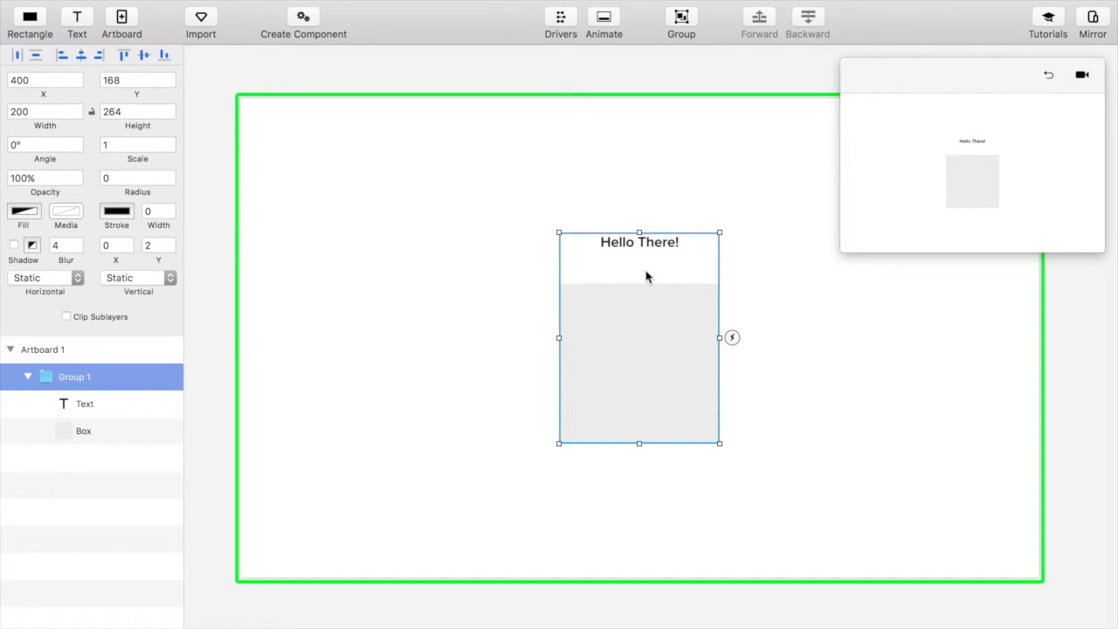
pyautogui.press('super+shift+g')
pyautogui.click(655, 201)
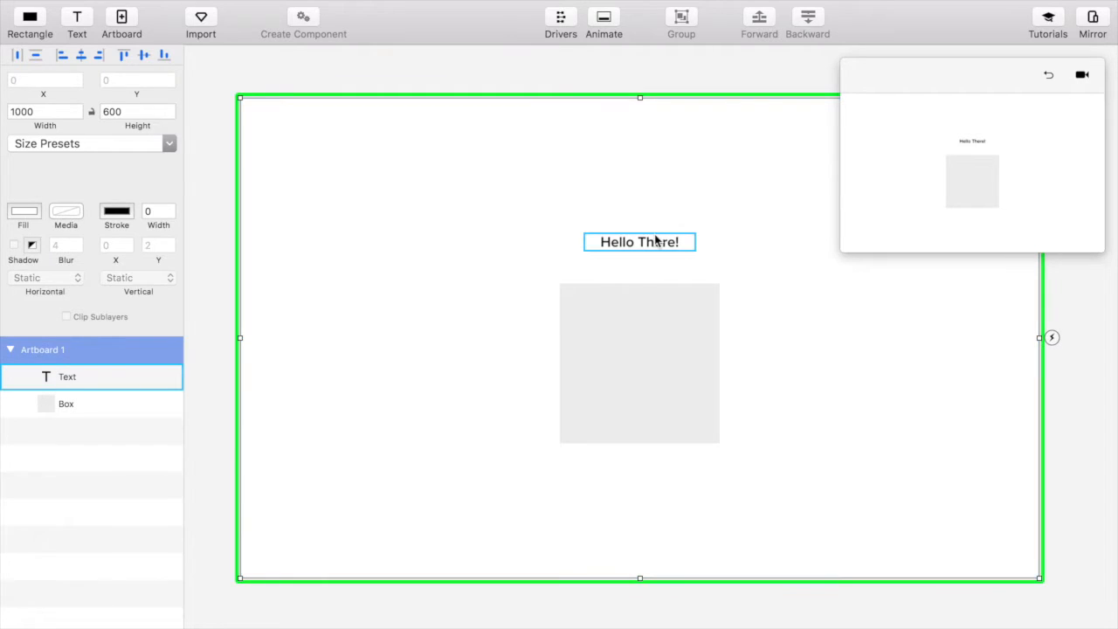
# Select the ungrouped text and box alternately on the artboard to check that each can be picked individually, and clear the selection
pyautogui.click(646, 241)
pyautogui.click(637, 311)
pyautogui.click(634, 245)
pyautogui.click(633, 305)
pyautogui.click(649, 242)
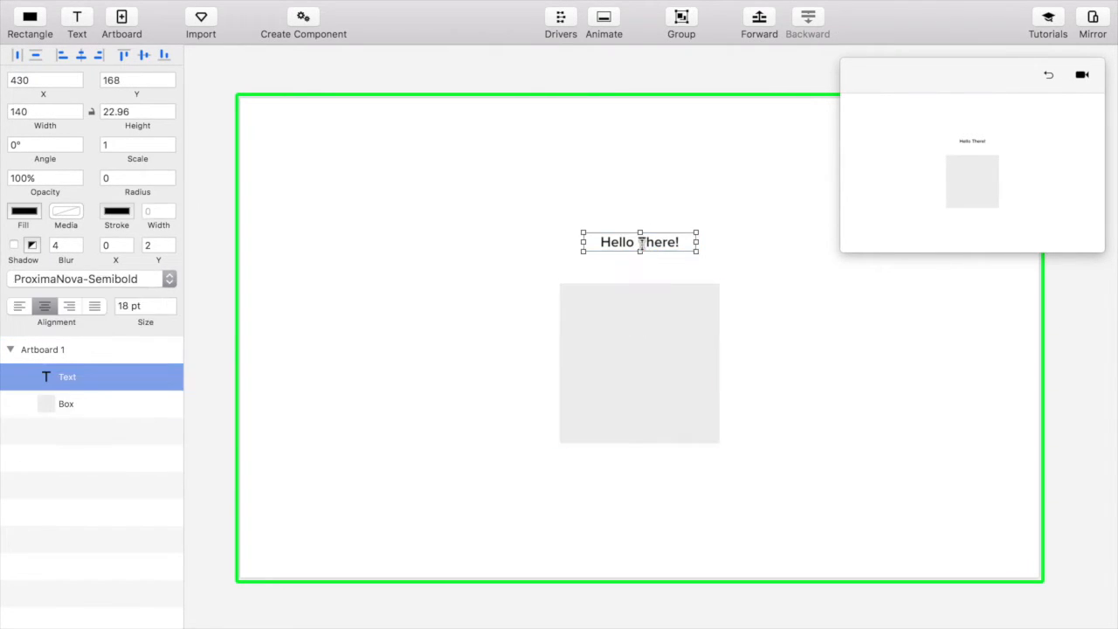
pyautogui.click(641, 321)
pyautogui.click(638, 231)
pyautogui.click(639, 201)
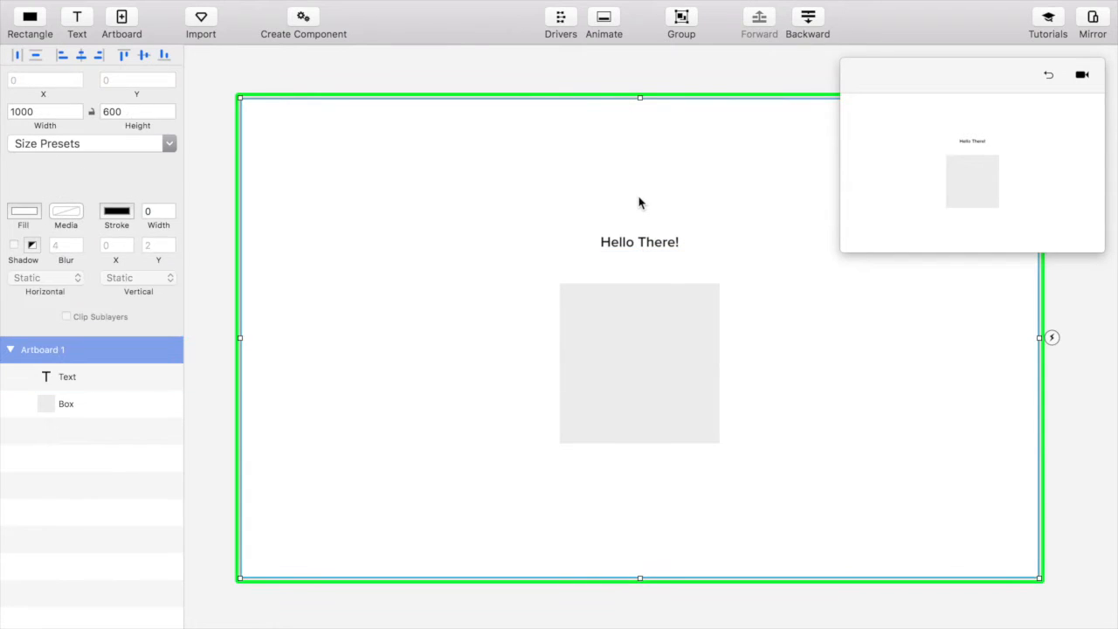
pyautogui.click(607, 84)
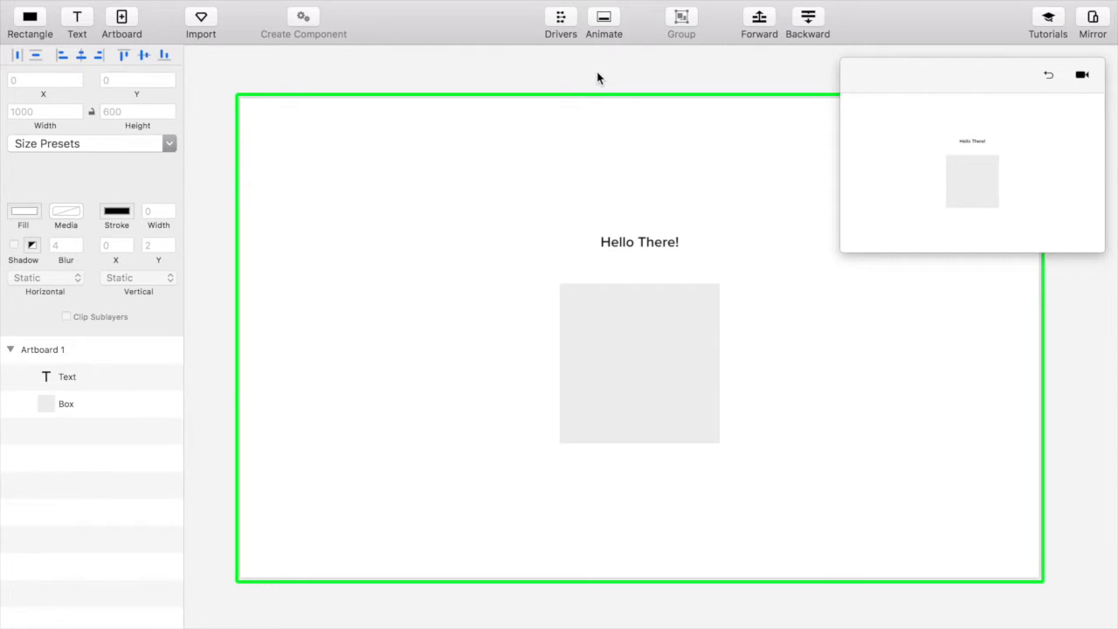
# Import the hay image file onto the artboard and place it beside the text and box at about X 103, Y 138
pyautogui.press('super+Tab')
pyautogui.click(607, 278)
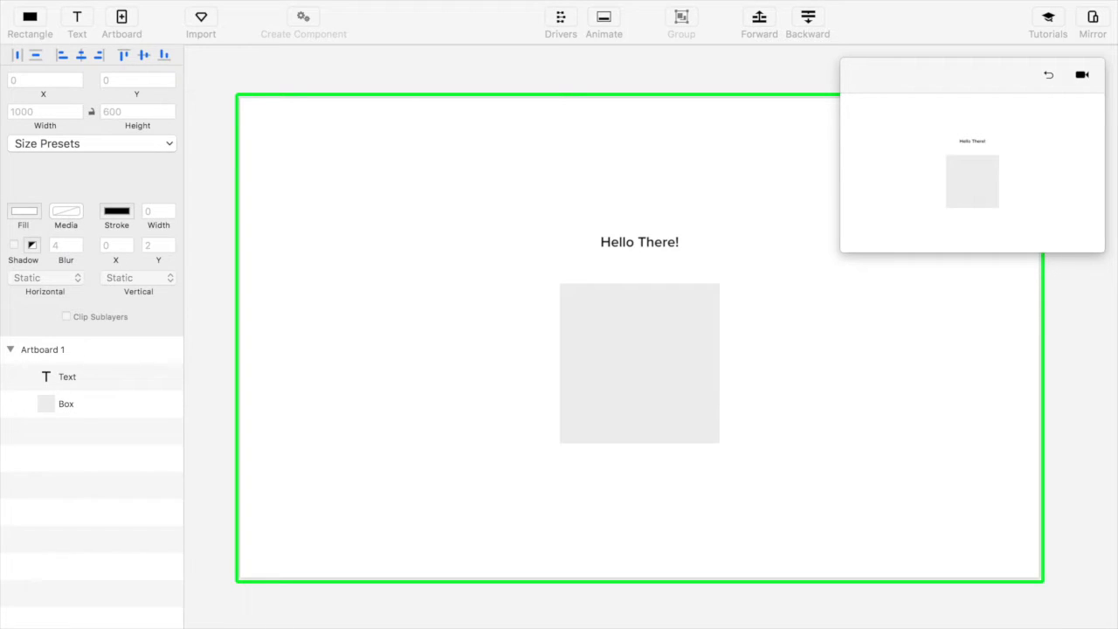
pyautogui.moveTo(338, 622); pyautogui.dragTo(425, 320)
pyautogui.scroll(-2, 425, 320)
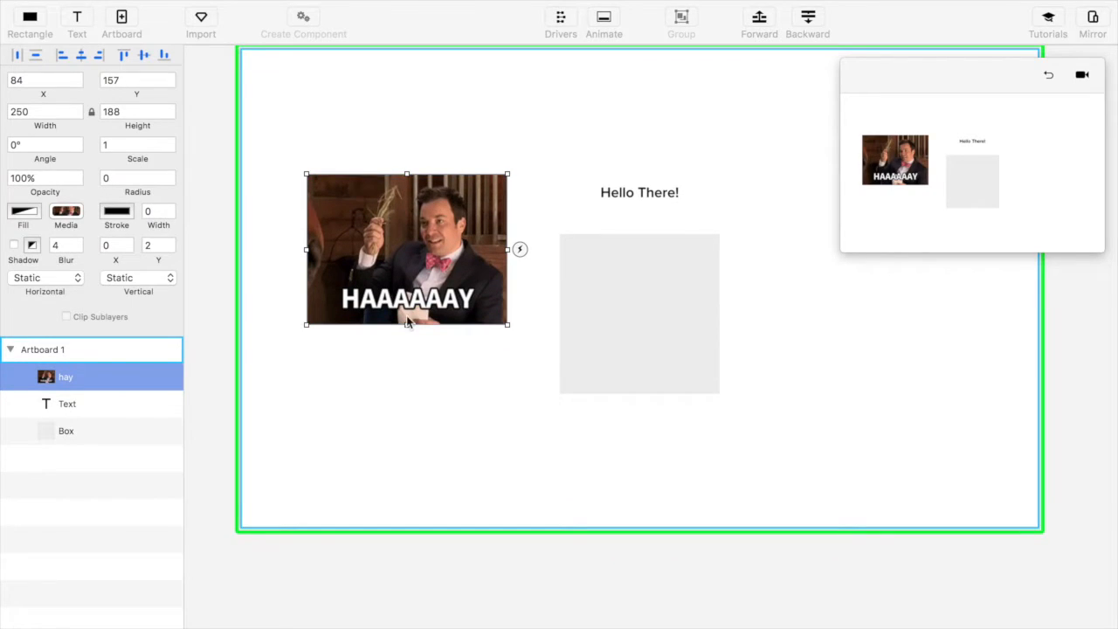
pyautogui.moveTo(406, 245); pyautogui.dragTo(426, 217)
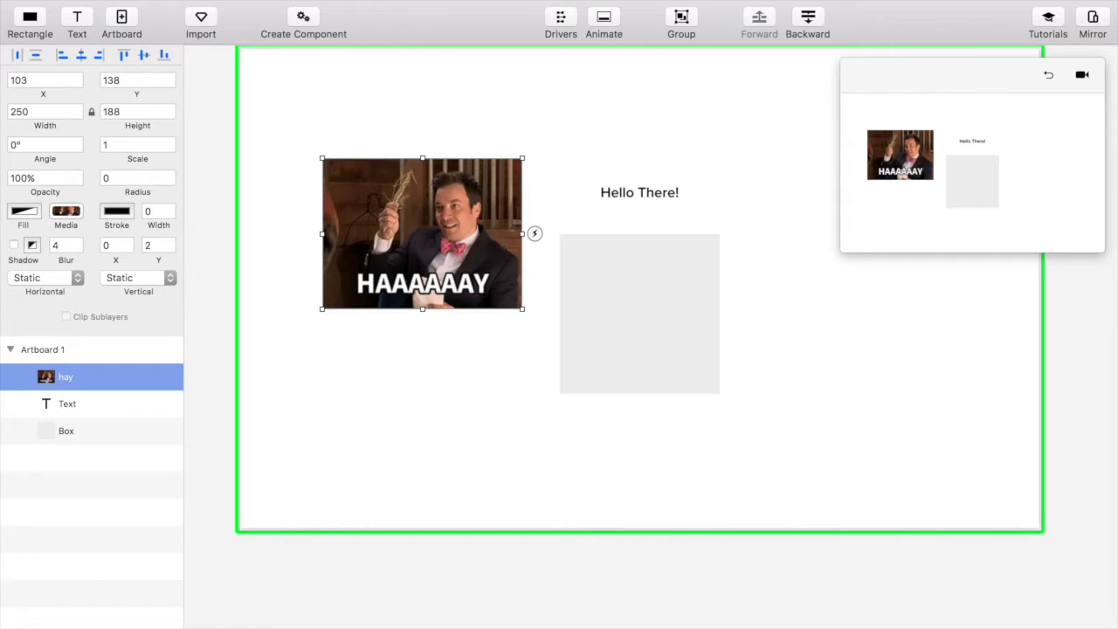
# Import the Example Video file onto the artboard and view its playback in a temporarily enlarged preview window
pyautogui.press('super+Tab')
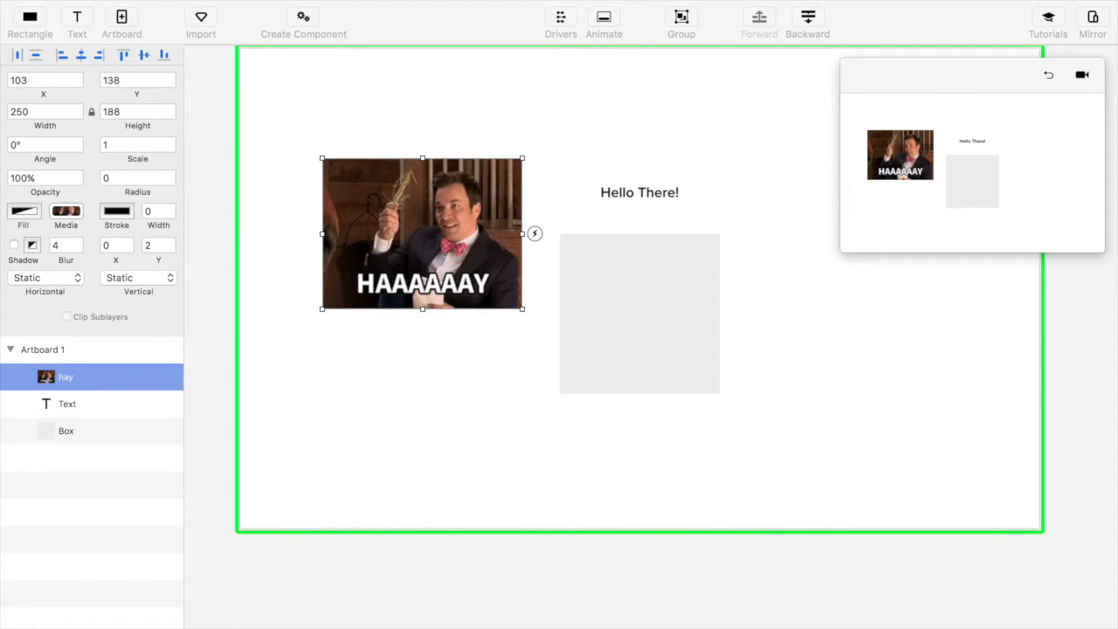
pyautogui.moveTo(27, 461); pyautogui.dragTo(516, 297)
pyautogui.moveTo(422, 277); pyautogui.dragTo(483, 272)
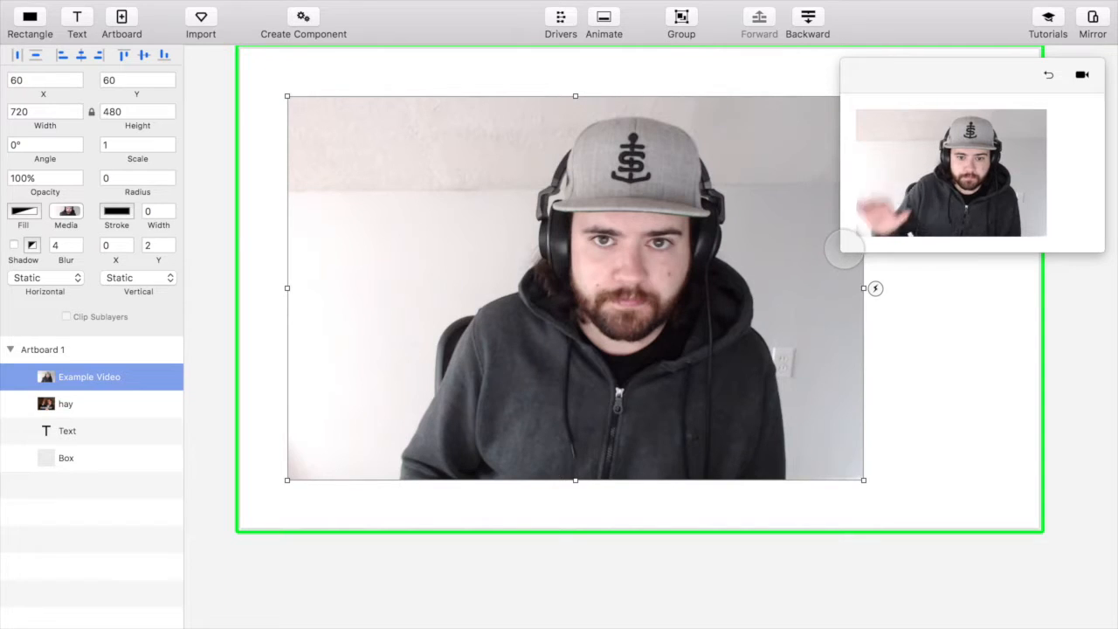
pyautogui.moveTo(845, 250); pyautogui.dragTo(197, 603)
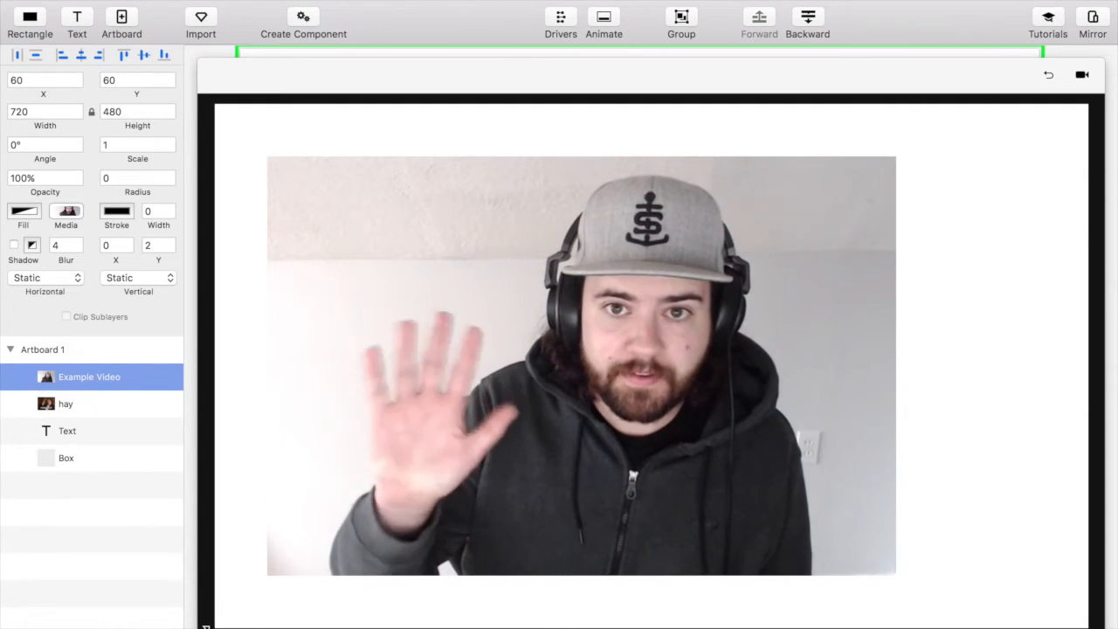
pyautogui.moveTo(206, 626); pyautogui.dragTo(899, 355)
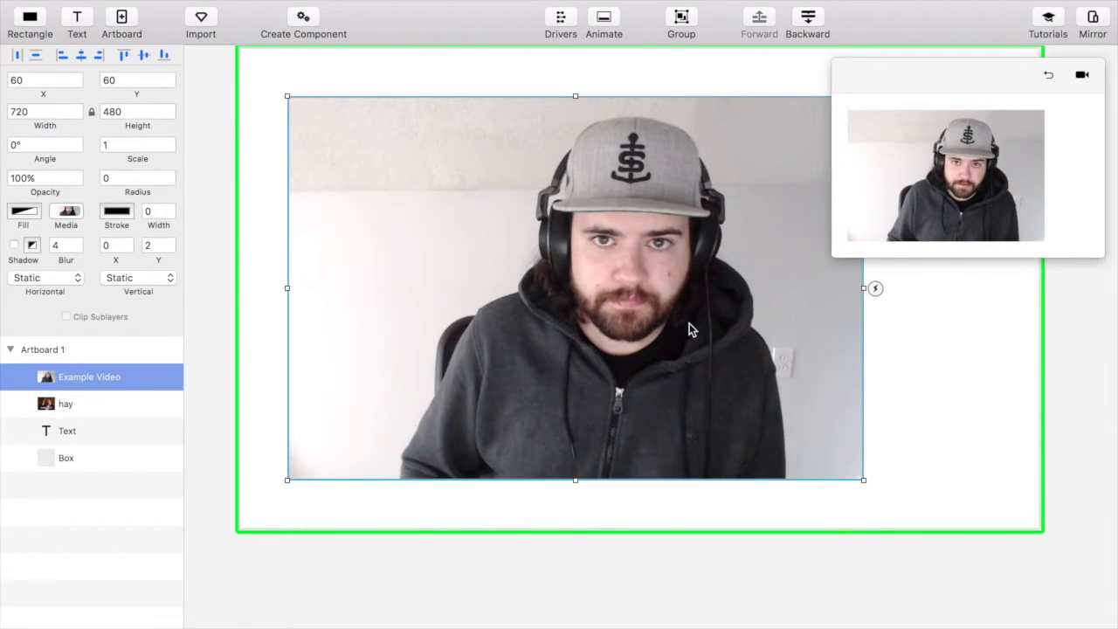
# Delete the Example Video layer from the artboard
pyautogui.press('Delete')
pyautogui.click(507, 284)
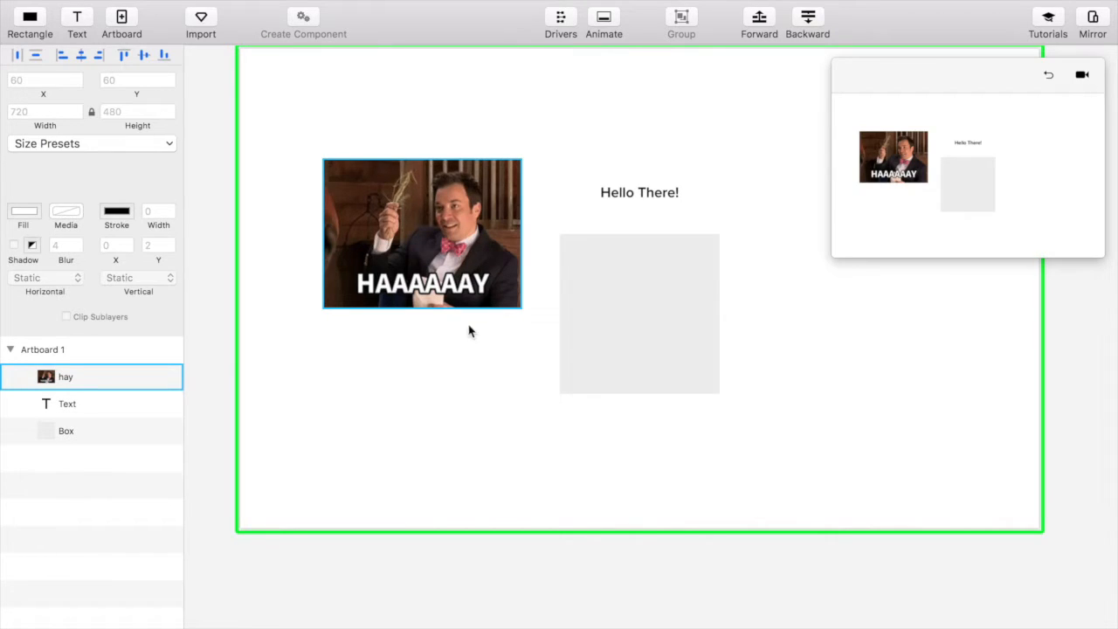
pyautogui.click(472, 421)
pyautogui.press('space')
pyautogui.moveTo(472, 403); pyautogui.dragTo(455, 497)
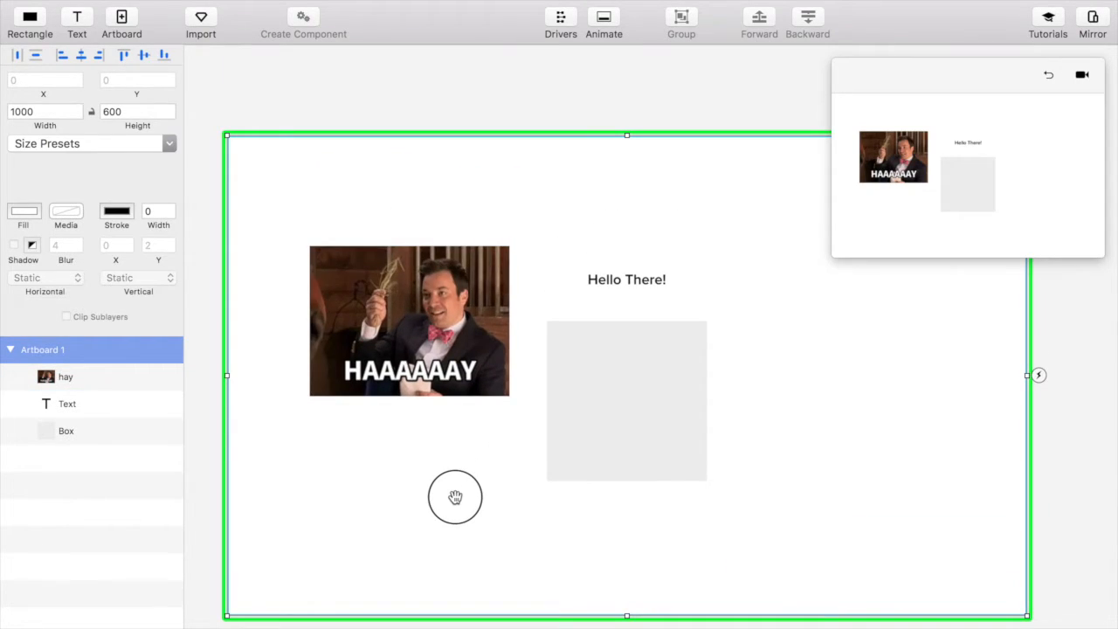
# Shift the hay image slightly within the empty area beside the text and box
pyautogui.click(451, 382)
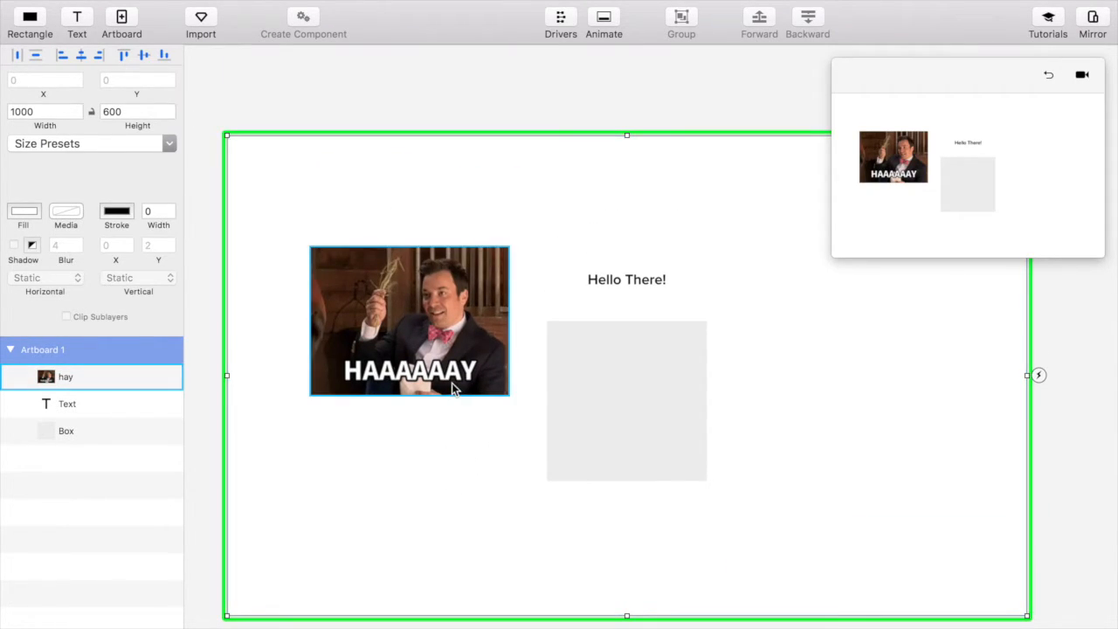
pyautogui.click(422, 318)
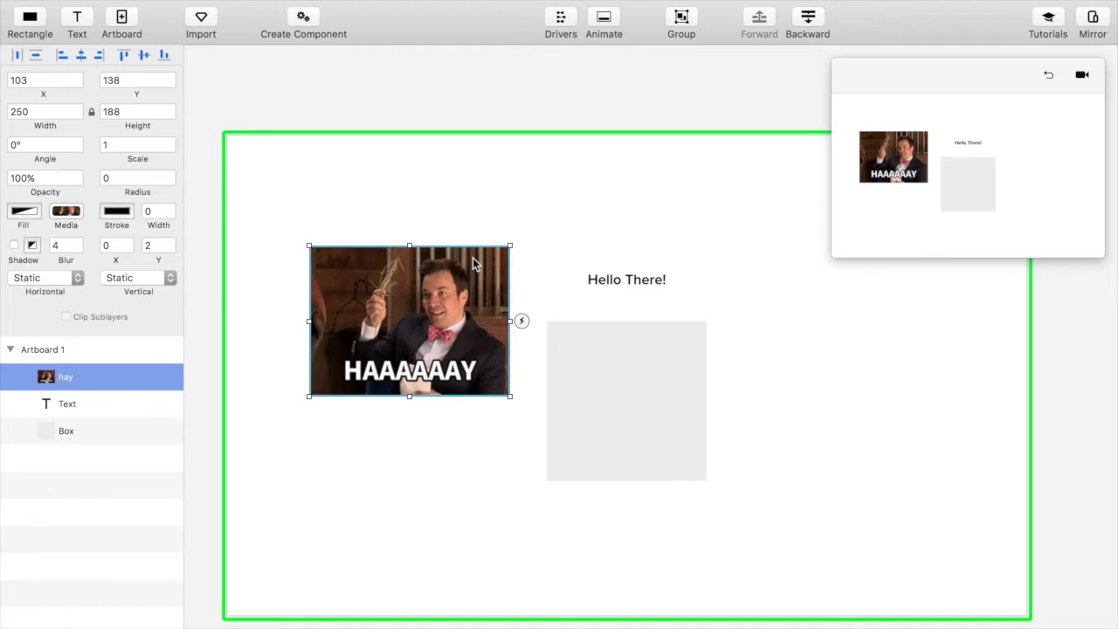
pyautogui.moveTo(464, 270); pyautogui.dragTo(444, 253)
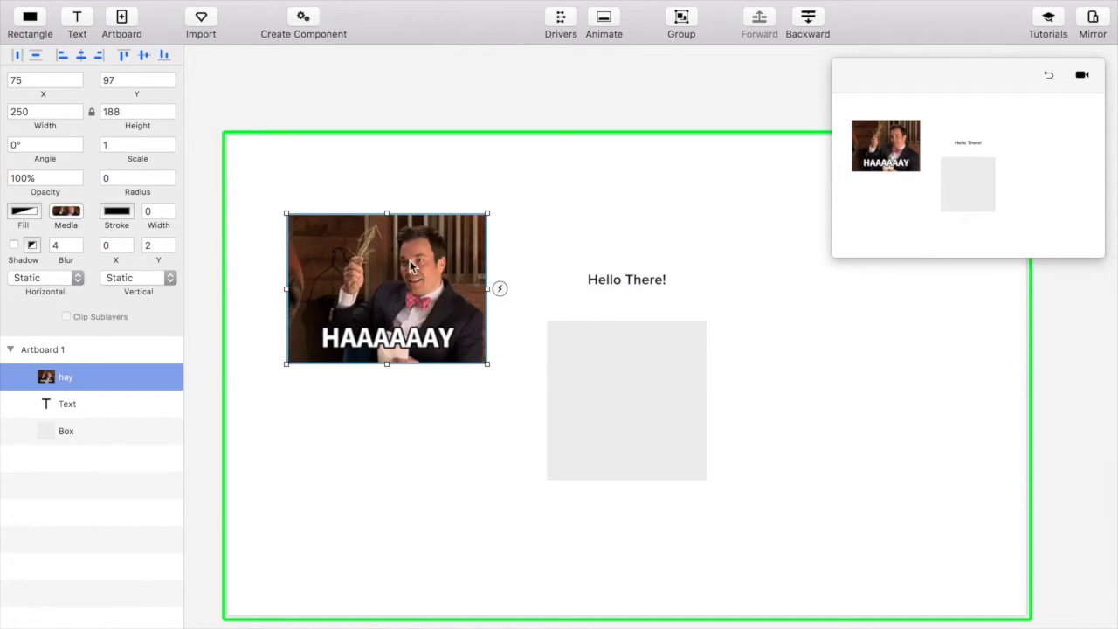
pyautogui.moveTo(414, 265); pyautogui.dragTo(431, 289)
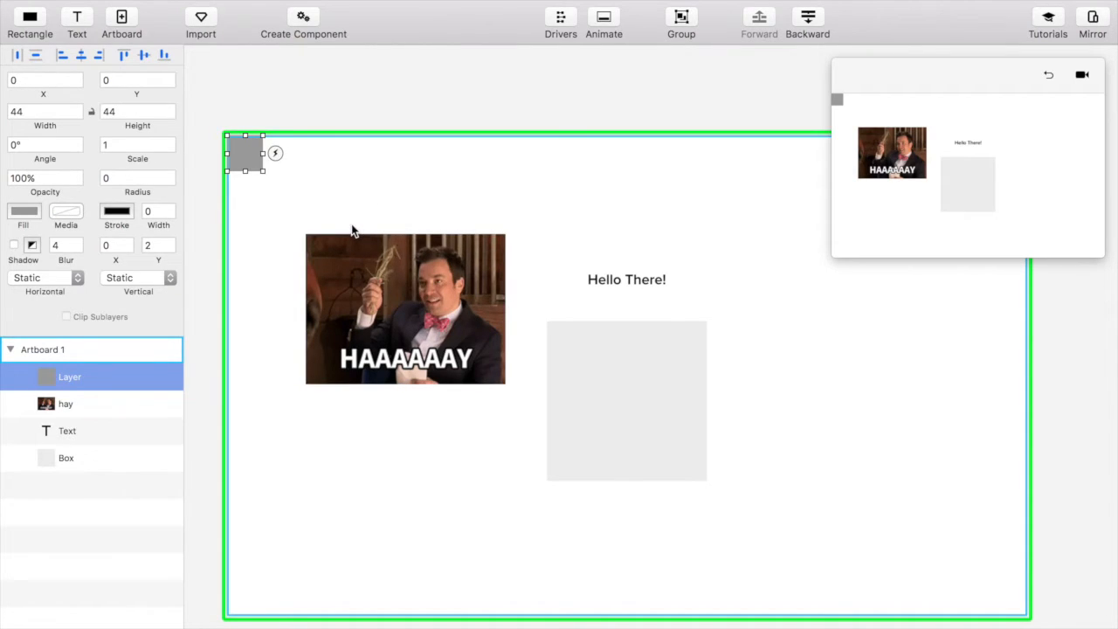
# Add a rectangle about 106 by 106 and place it over the face in the hay image, at about X 210, Y 138
pyautogui.moveTo(245, 153); pyautogui.dragTo(486, 326)
pyautogui.moveTo(450, 279); pyautogui.dragTo(445, 284)
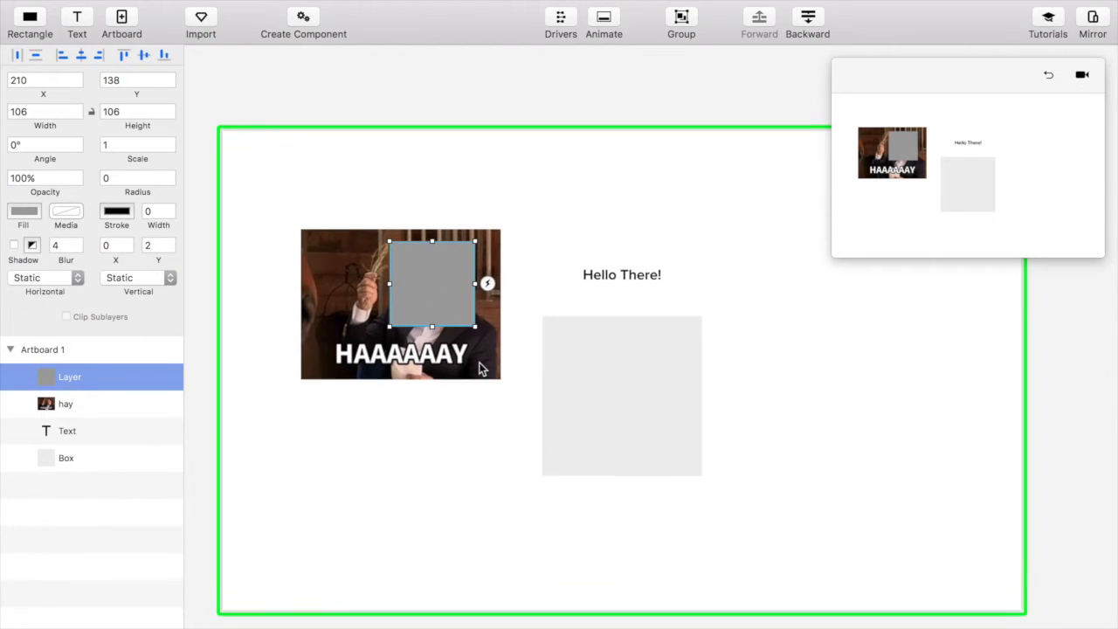
# Nest the hay image inside the new rectangle layer and expand that layer to show its contents
pyautogui.click(91, 403)
pyautogui.moveTo(69, 401); pyautogui.dragTo(70, 378)
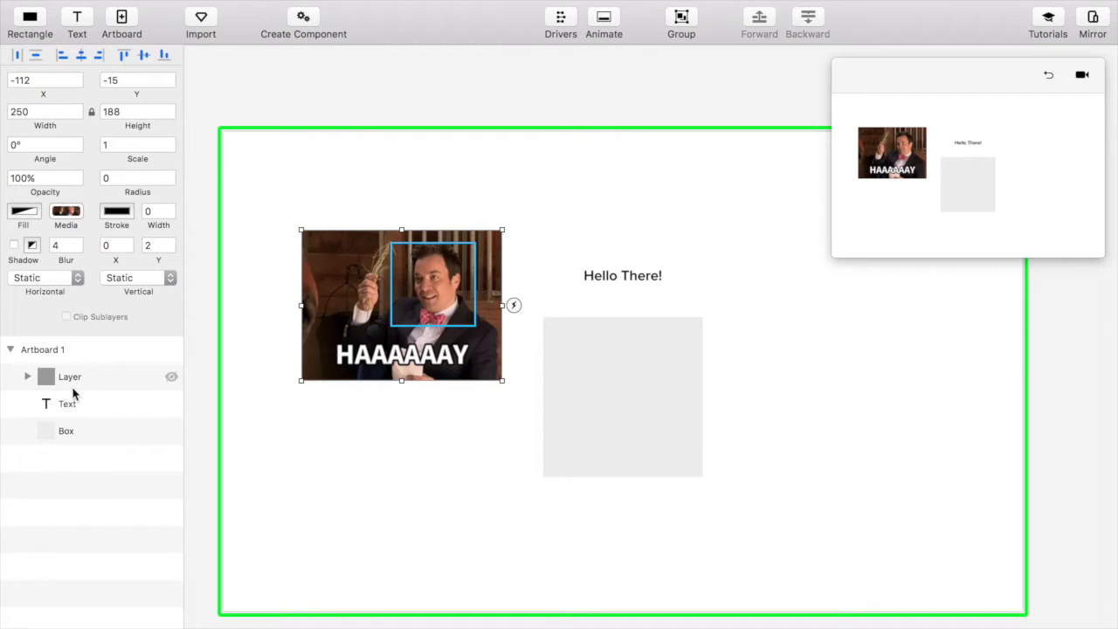
pyautogui.click(85, 379)
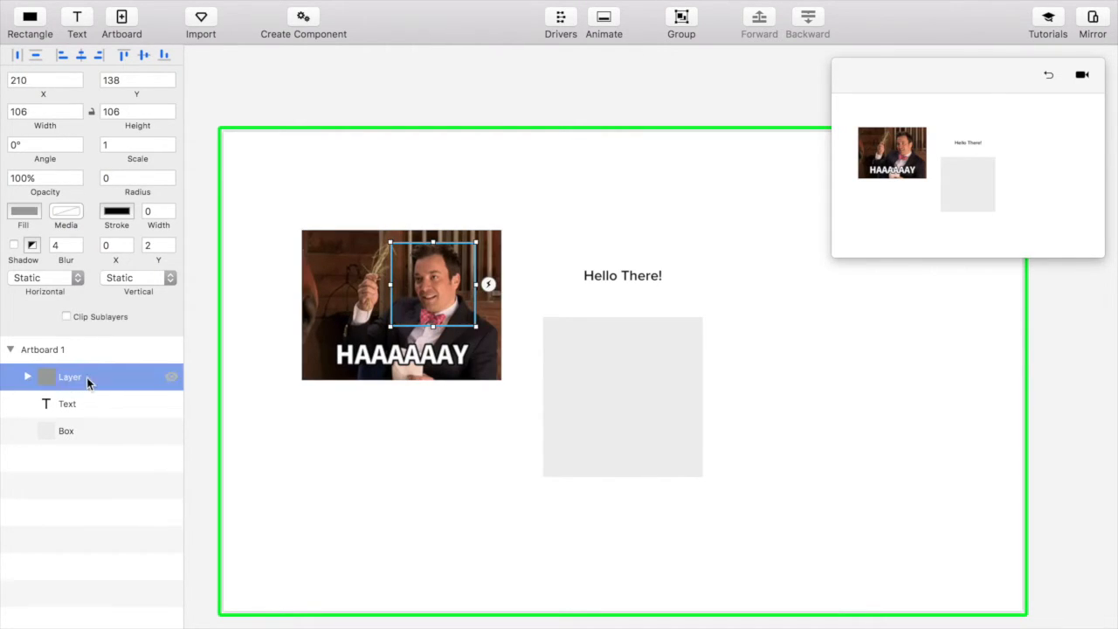
pyautogui.click(26, 378)
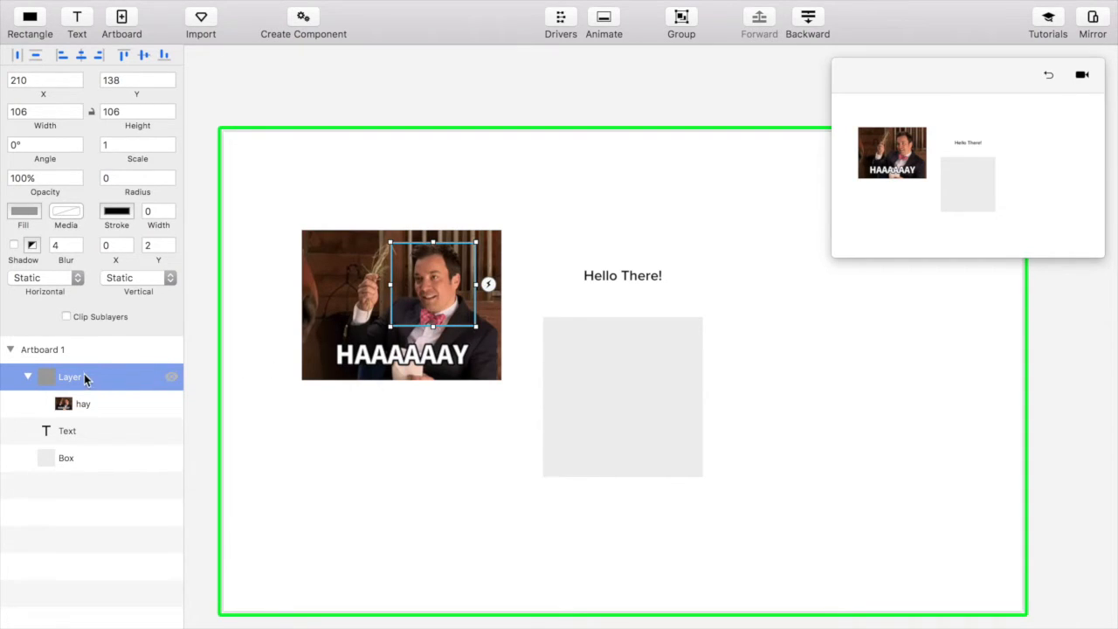
# Turn on Clip Sublayers for the rectangle layer to mask the hay image to its square
pyautogui.click(66, 317)
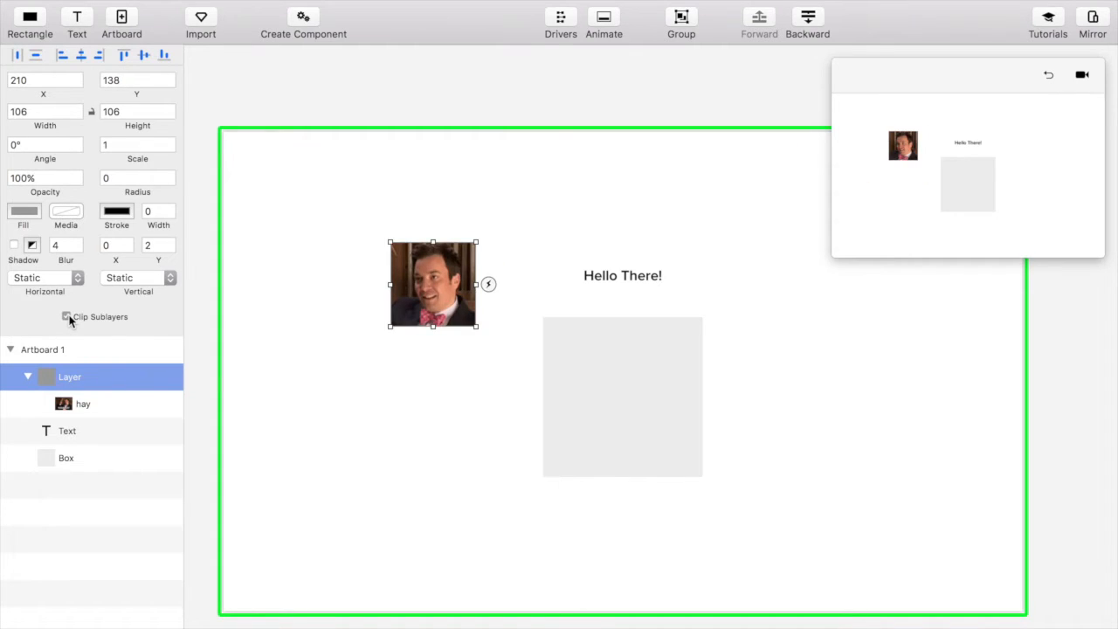
pyautogui.click(324, 328)
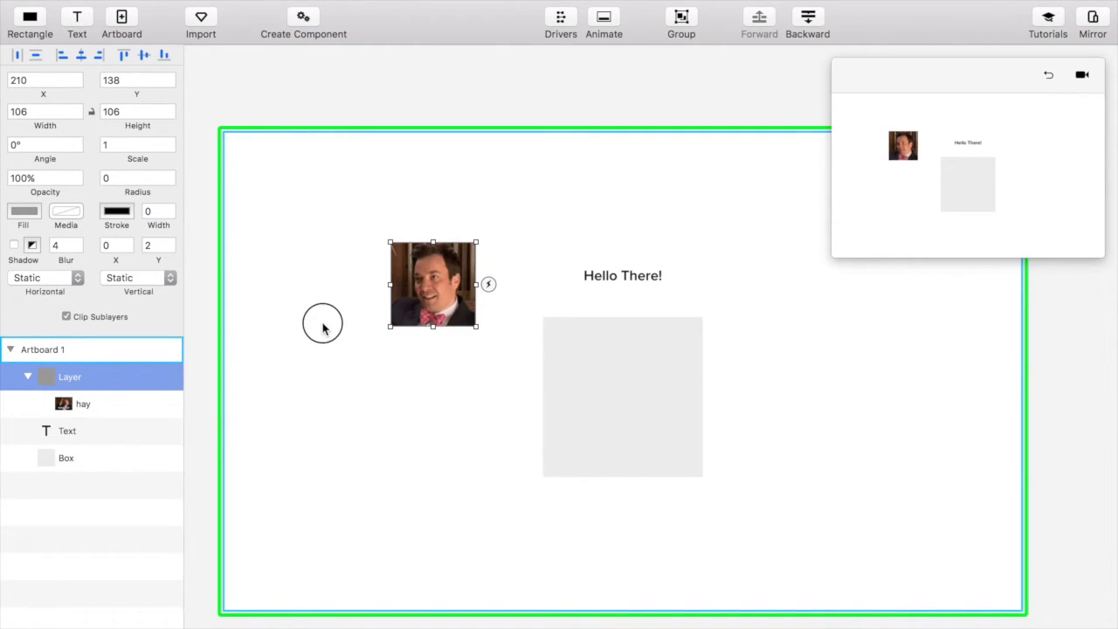
pyautogui.click(420, 321)
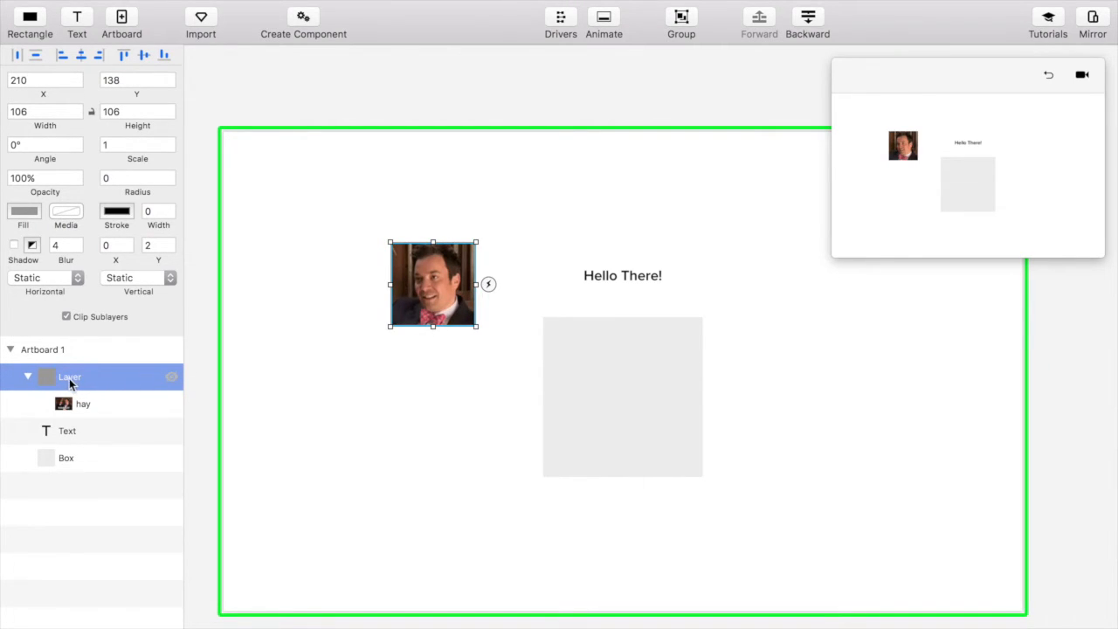
# Toggle the rectangle layer's visibility, and switch Clip Sublayers off and on repeatedly to compare the masked and unmasked image
pyautogui.click(171, 378)
pyautogui.click(170, 377)
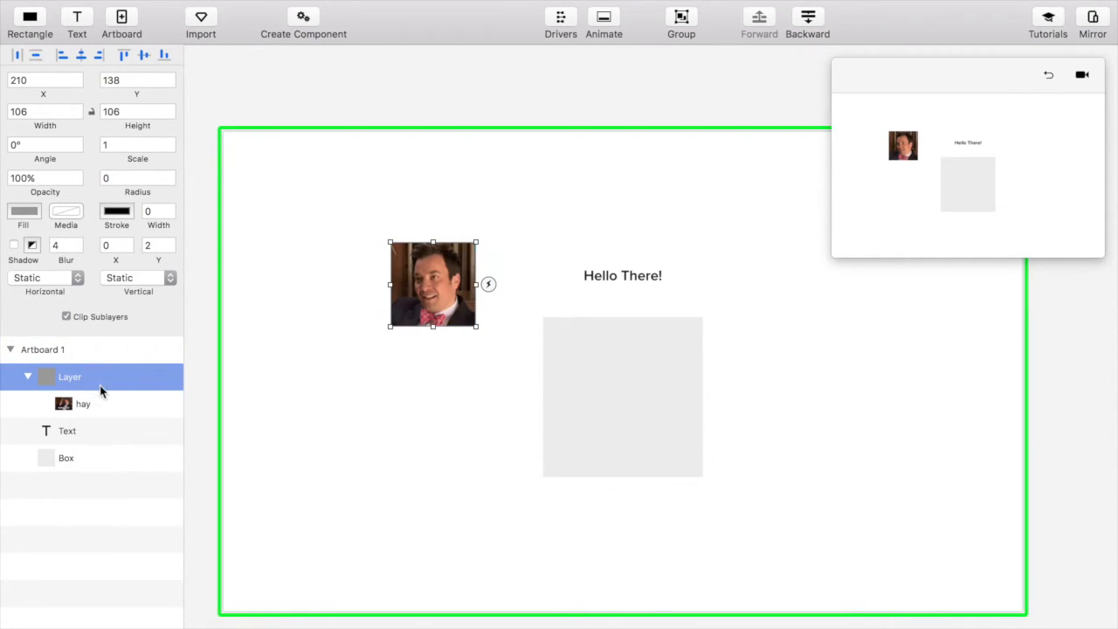
pyautogui.click(66, 317)
pyautogui.click(66, 318)
pyautogui.click(67, 317)
pyautogui.click(66, 317)
pyautogui.click(67, 317)
# Delete the rectangle layer together with its nested hay image
pyautogui.click(474, 379)
pyautogui.click(458, 303)
pyautogui.press('Delete')
pyautogui.click(457, 305)
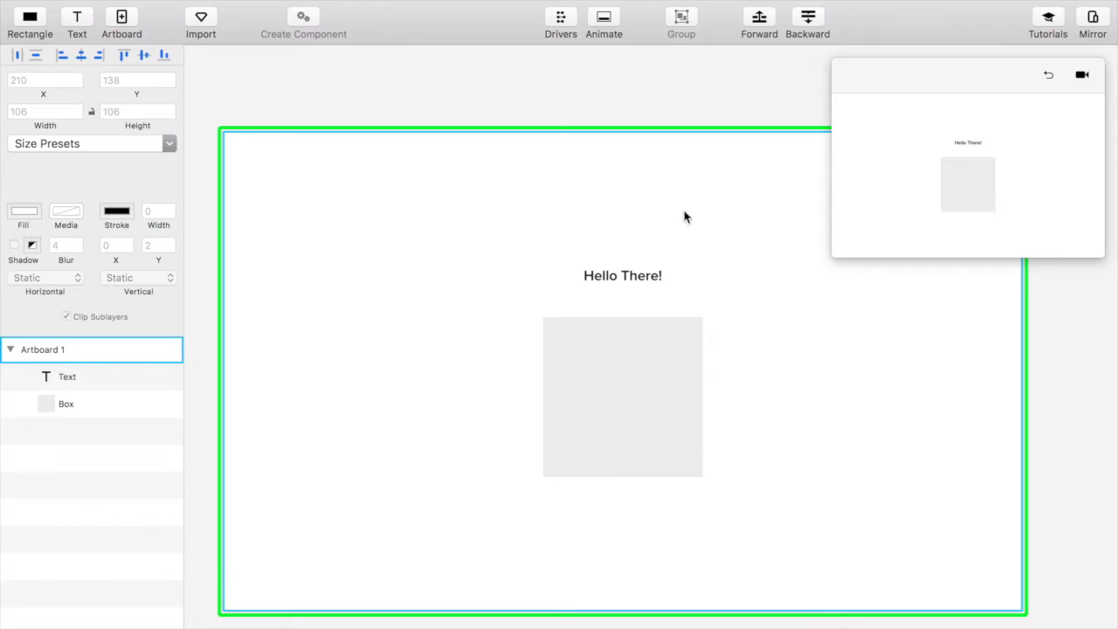
# Select the Box and Text layers in turn and examine the event icon beside each selected layer
pyautogui.click(623, 125)
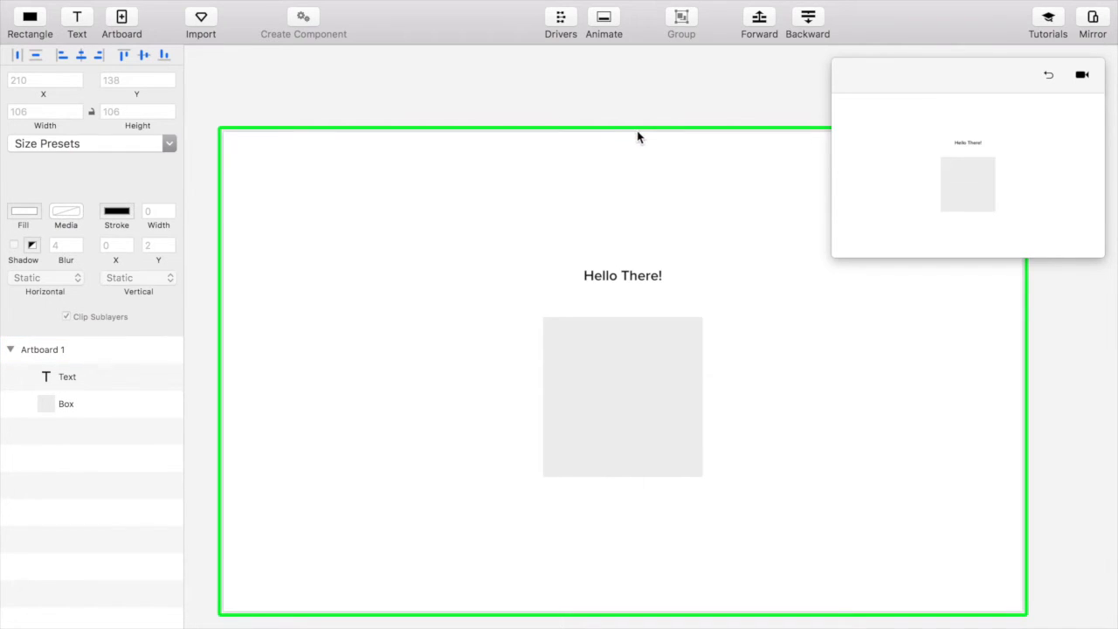
pyautogui.moveTo(662, 170); pyautogui.dragTo(674, 135)
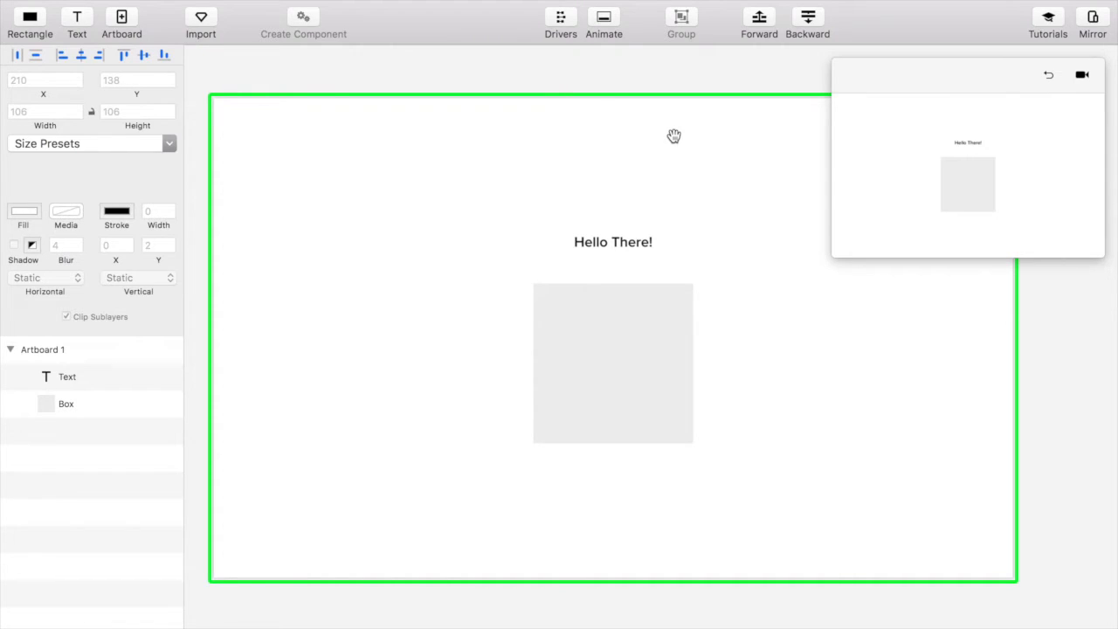
pyautogui.click(675, 139)
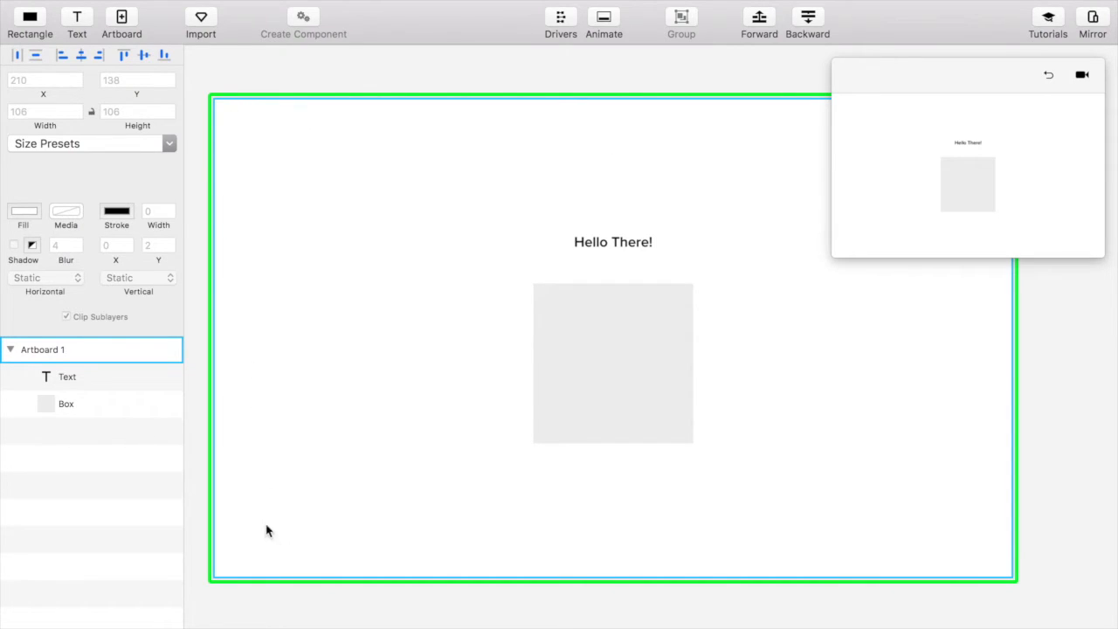
pyautogui.click(617, 374)
pyautogui.click(624, 242)
pyautogui.click(629, 312)
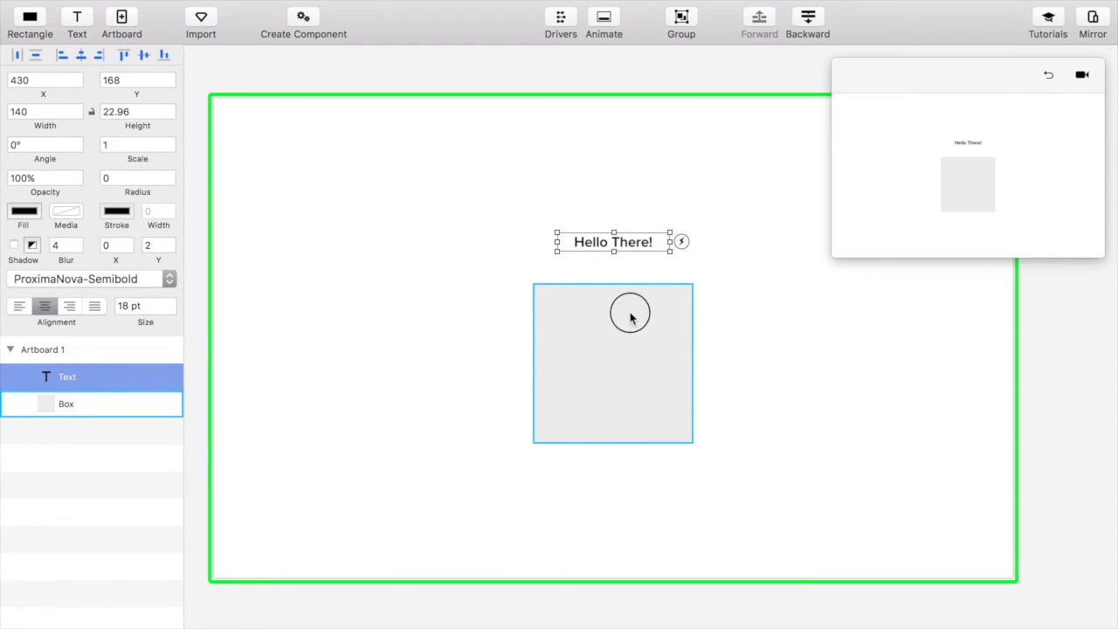
pyautogui.click(622, 241)
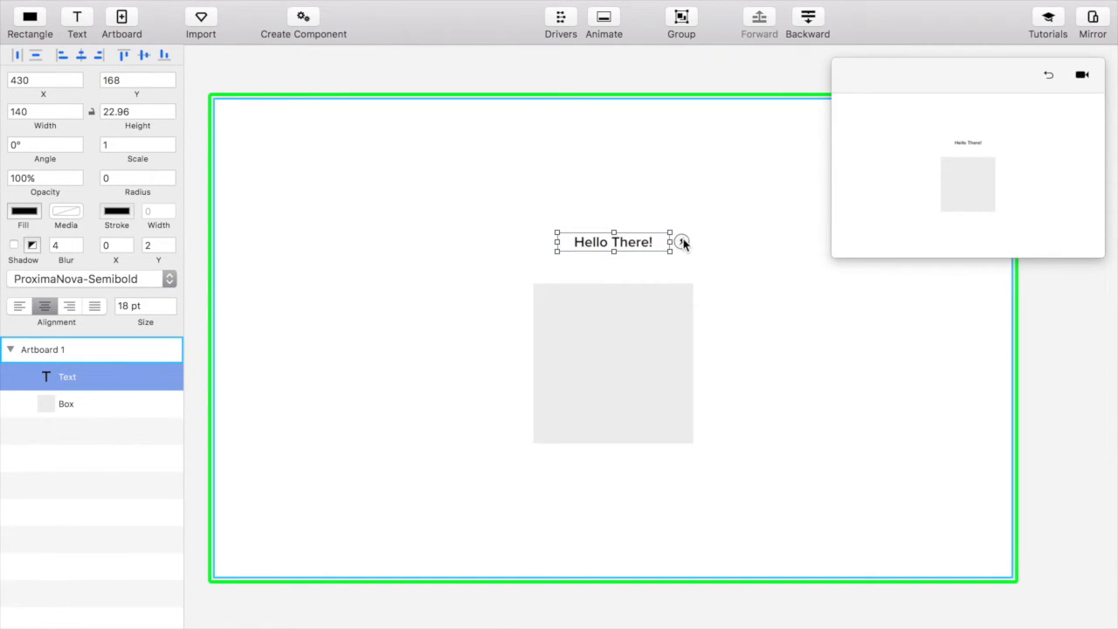
pyautogui.click(666, 300)
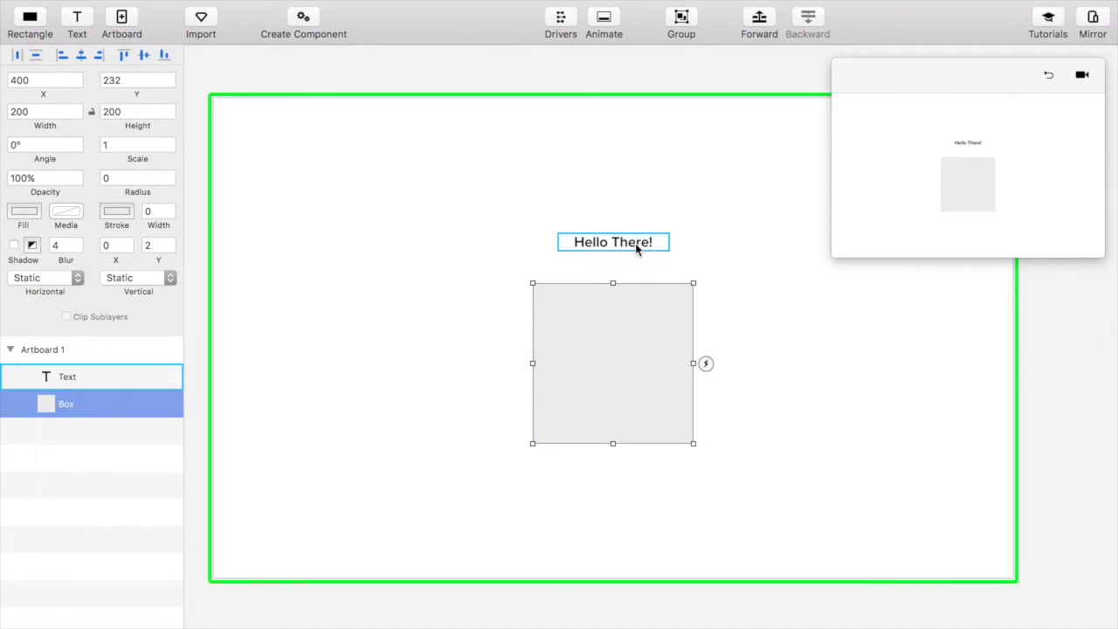
# Give the Box a Hover Inside event that transitions to a new duplicate of Artboard 1
pyautogui.click(706, 364)
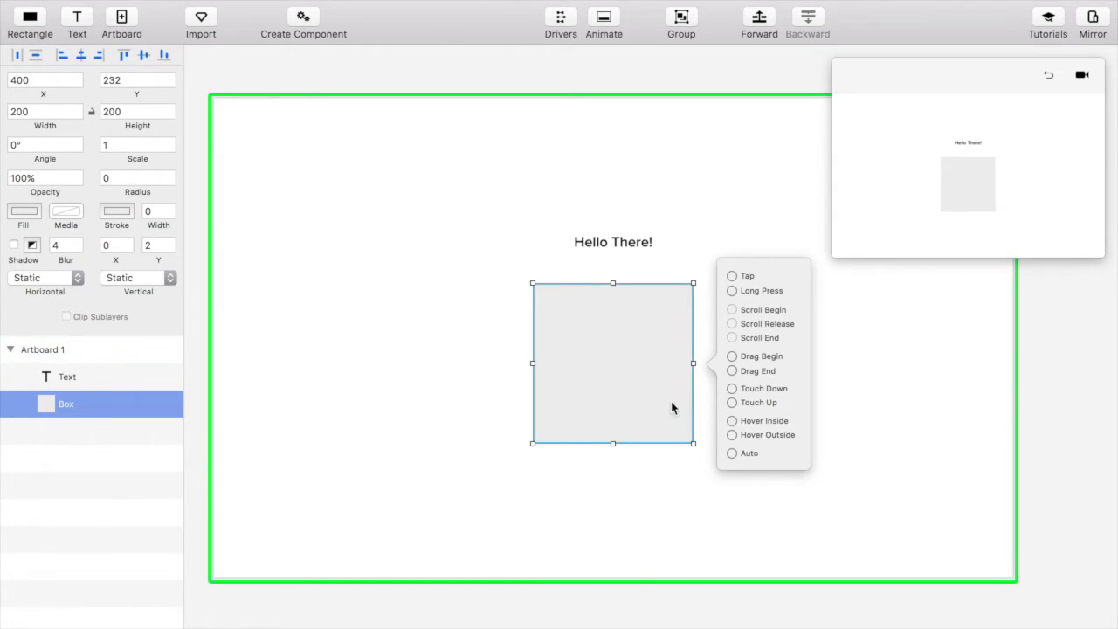
pyautogui.moveTo(732, 424); pyautogui.dragTo(847, 381)
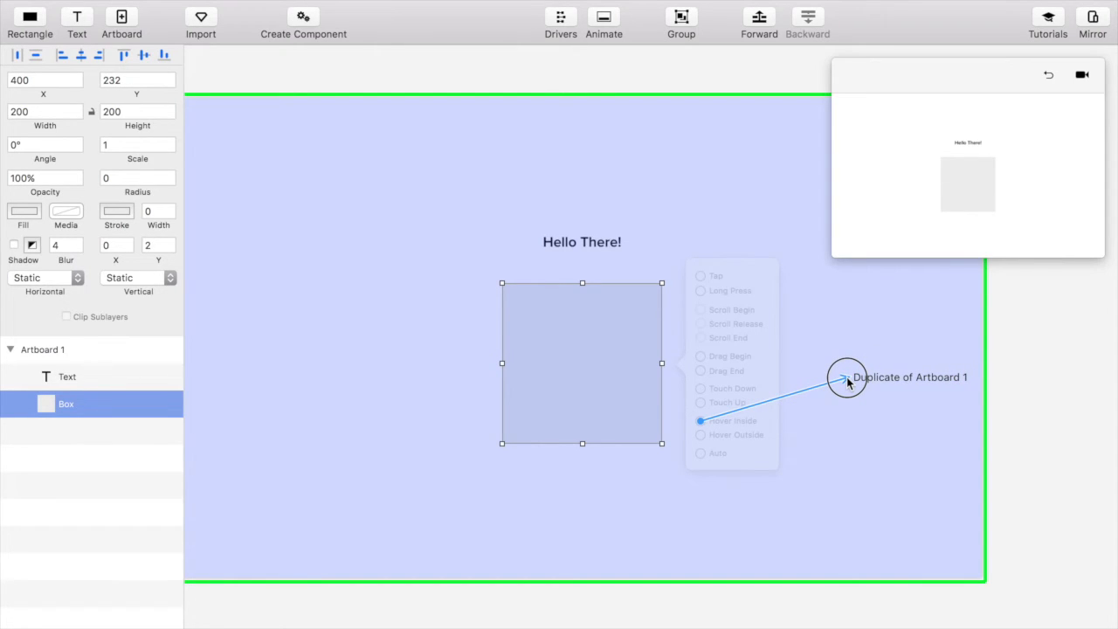
pyautogui.moveTo(847, 381); pyautogui.dragTo(848, 381)
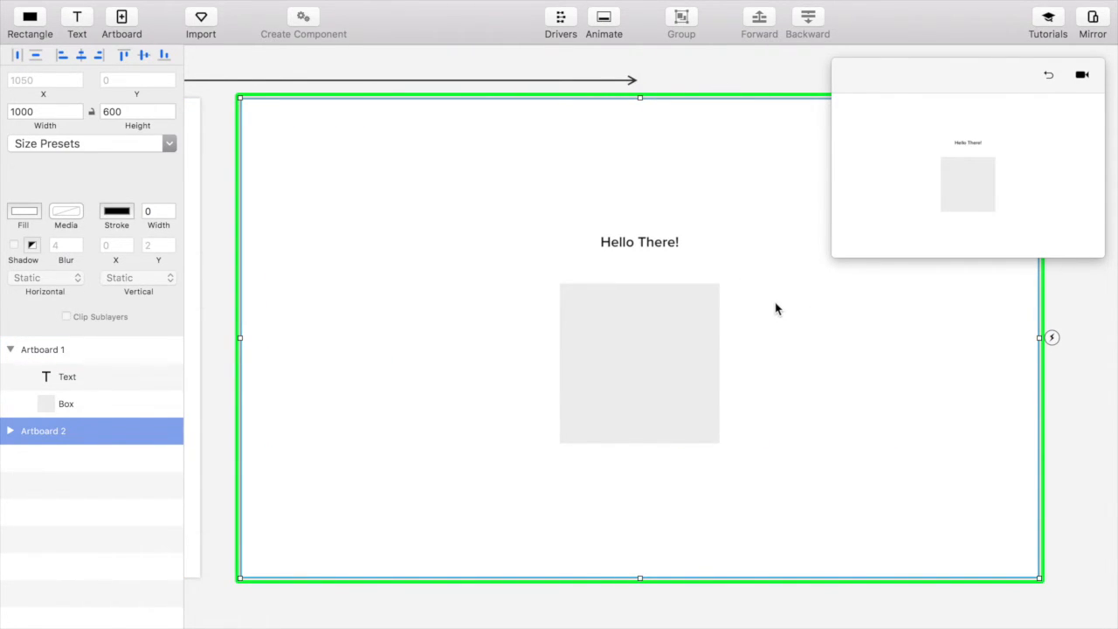
# Examine the Box Hover Inside arrow between the two artboards and test hovering over the box in an enlarged preview
pyautogui.scroll(1, 779, 309)
pyautogui.hscroll(-6, 782, 308)
pyautogui.hscroll(3, 783, 309)
pyautogui.hscroll(-5, 776, 308)
pyautogui.hscroll(3, 507, 175)
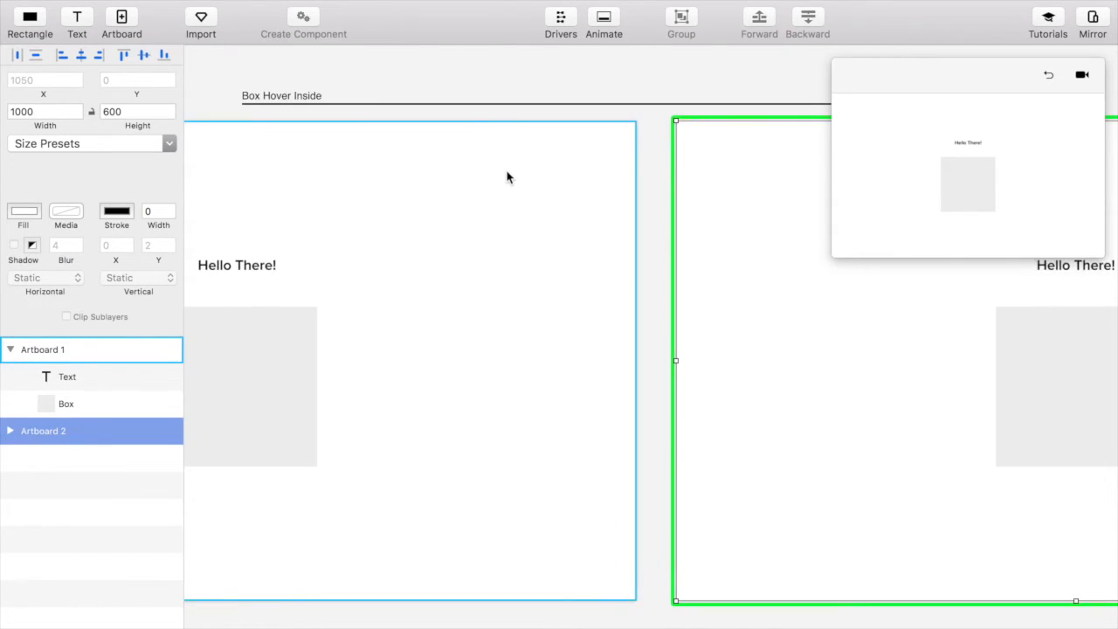
pyautogui.scroll(2, 507, 177)
pyautogui.moveTo(841, 248); pyautogui.dragTo(959, 192)
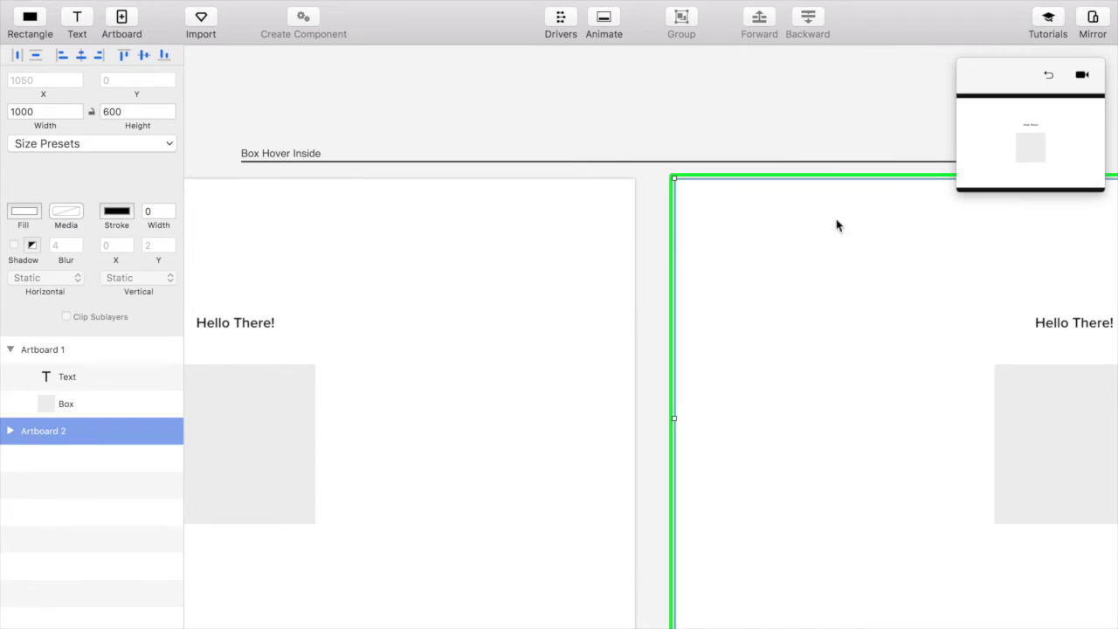
pyautogui.scroll(3, 509, 207)
pyautogui.hscroll(2, 510, 207)
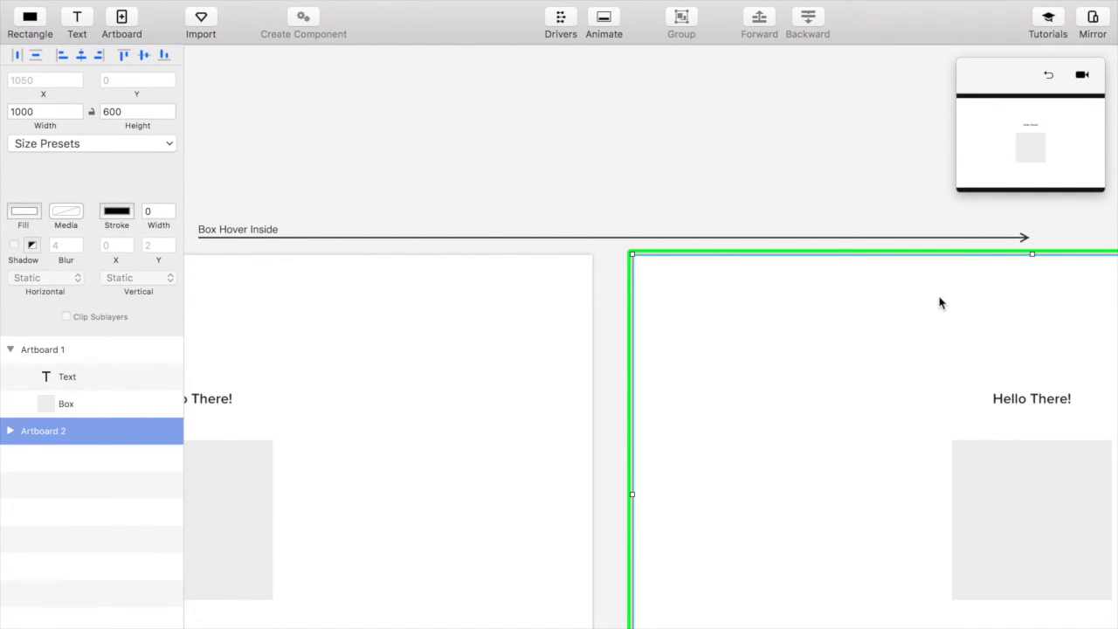
pyautogui.moveTo(958, 187); pyautogui.dragTo(252, 609)
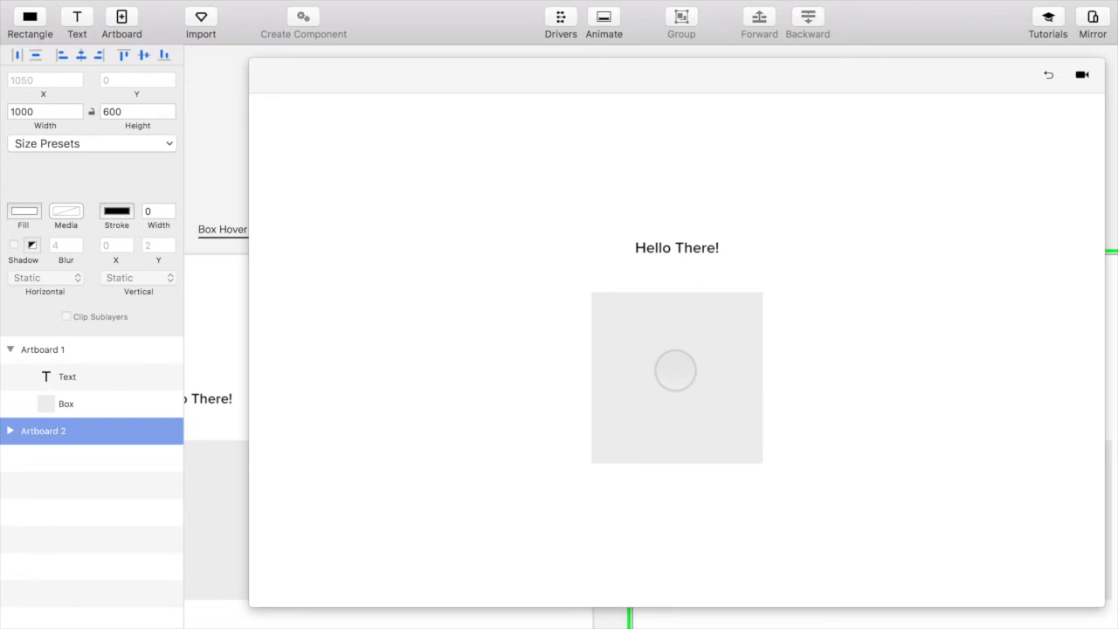
pyautogui.moveTo(252, 599); pyautogui.dragTo(839, 252)
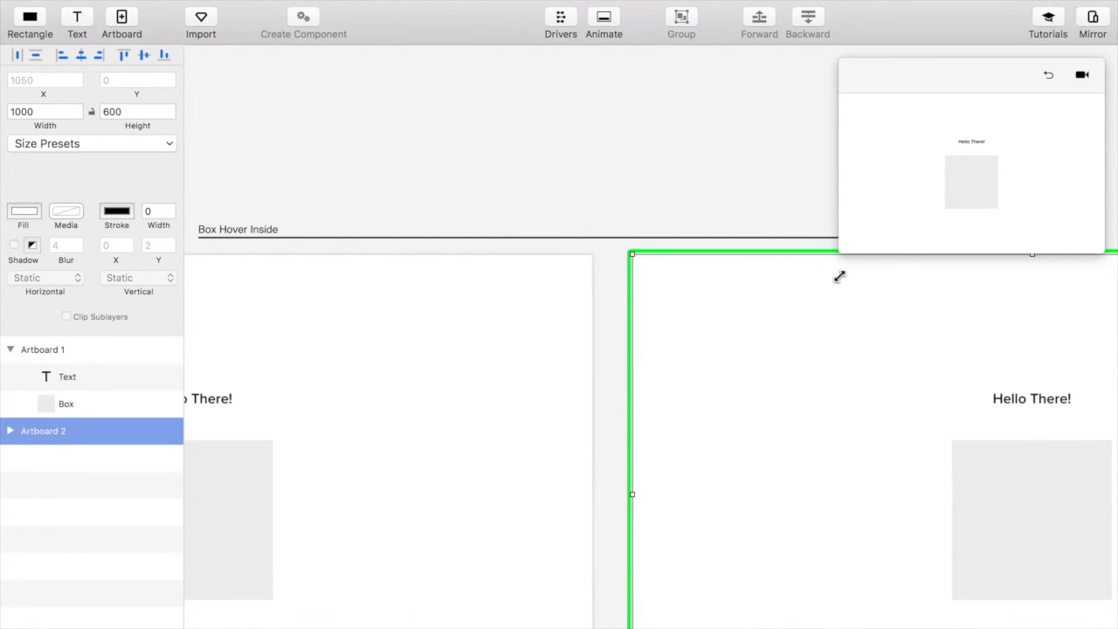
# Enlarge the Box on Artboard 2 proportionally from its center to about 235 × 235
pyautogui.hscroll(5, 808, 355)
pyautogui.scroll(-4, 804, 354)
pyautogui.hscroll(3, 805, 354)
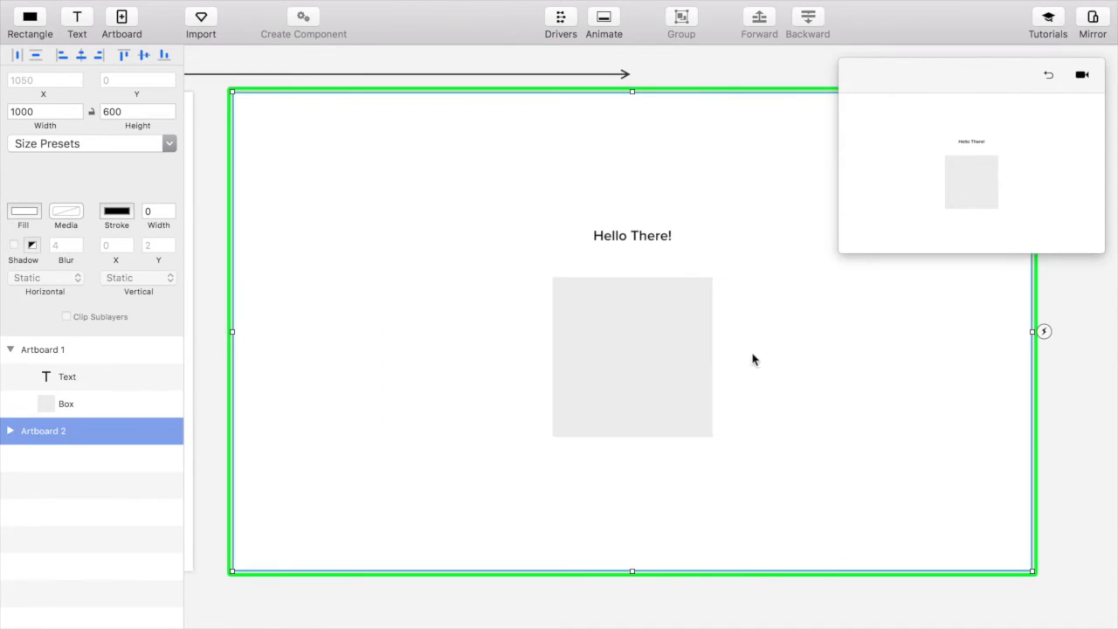
pyautogui.click(646, 355)
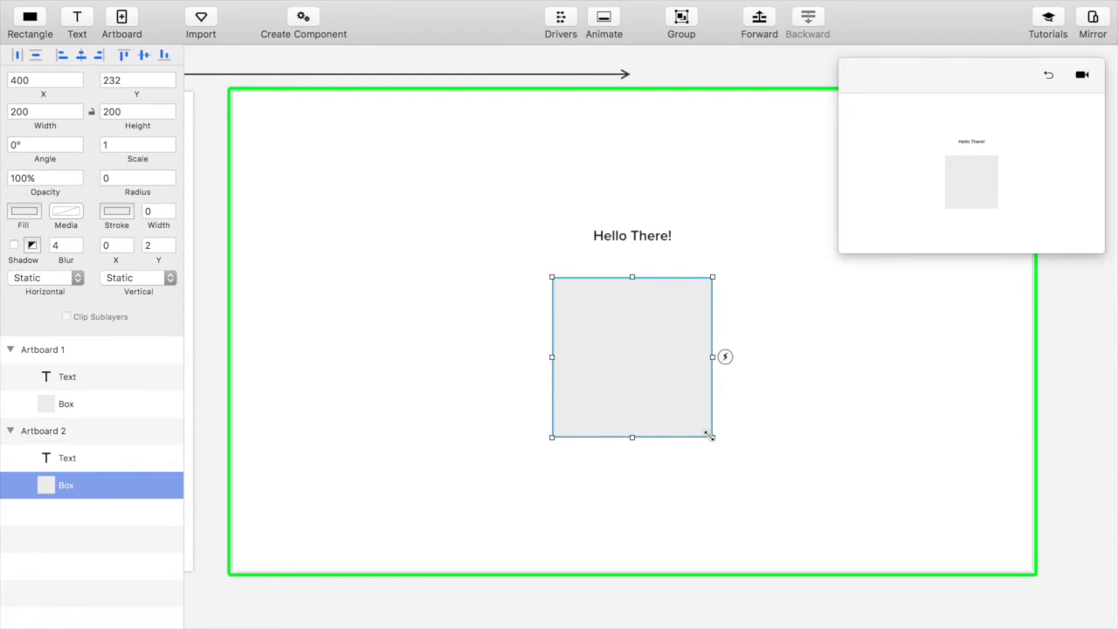
pyautogui.moveTo(710, 434); pyautogui.dragTo(723, 452)
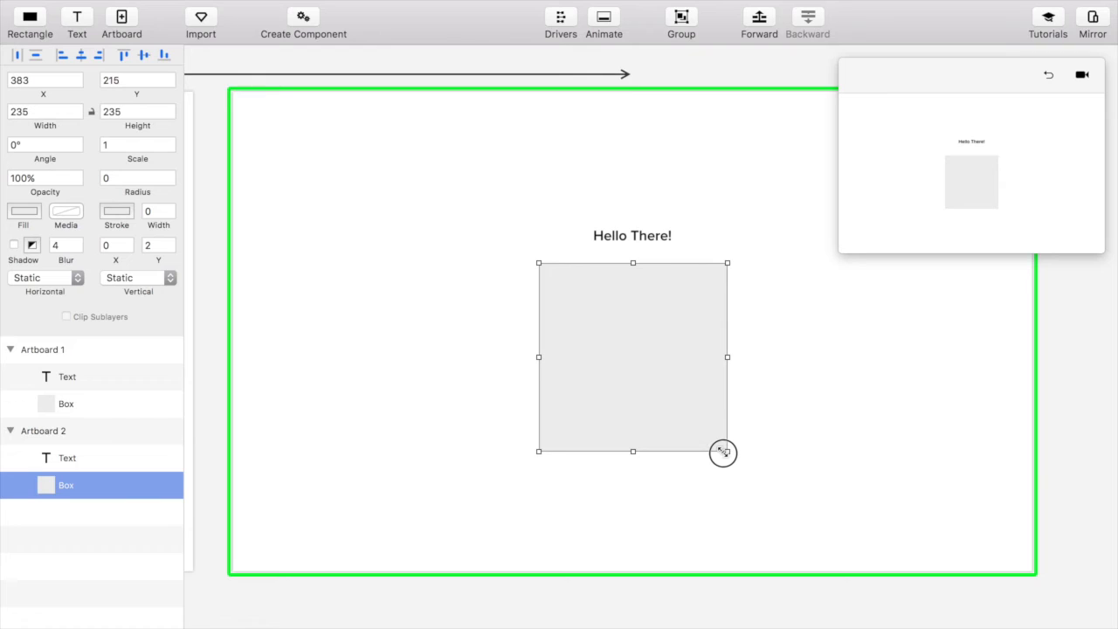
pyautogui.scroll(-1, 724, 453)
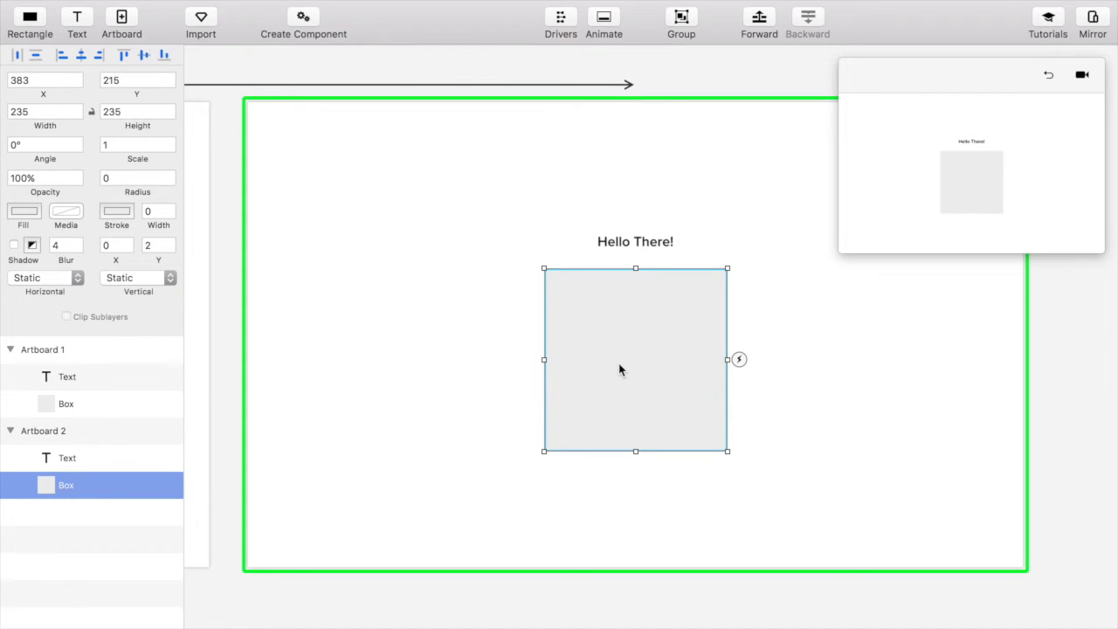
# Select Artboard 1 and test the box's hover growth in an enlarged preview, then shrink the preview again
pyautogui.click(200, 224)
pyautogui.hscroll(-2, 200, 226)
pyautogui.hscroll(-5, 203, 225)
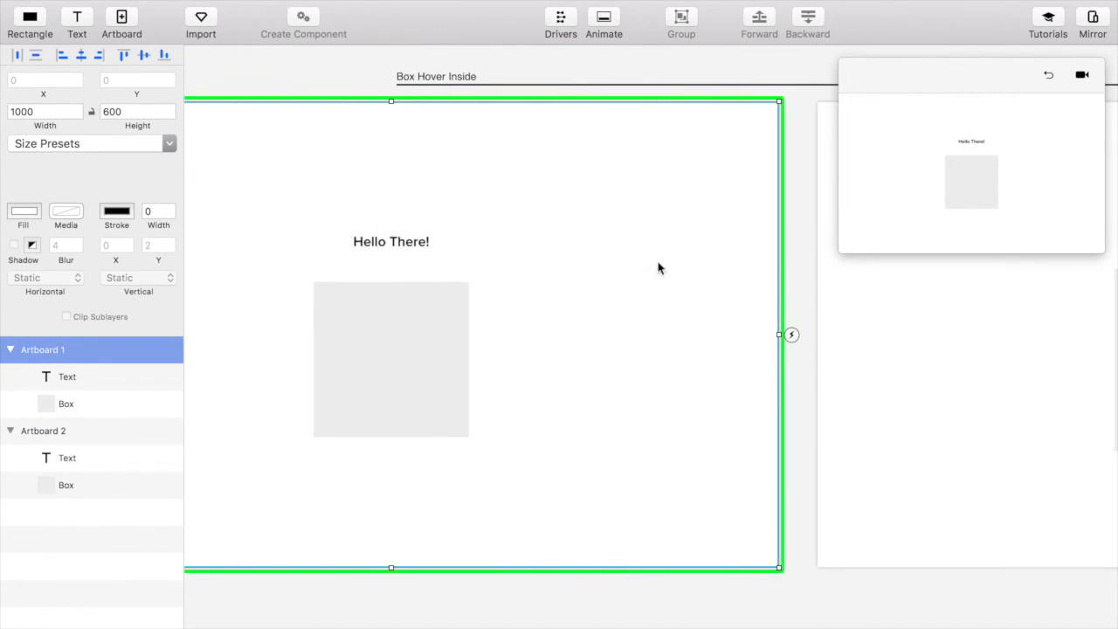
pyautogui.moveTo(845, 250); pyautogui.dragTo(242, 597)
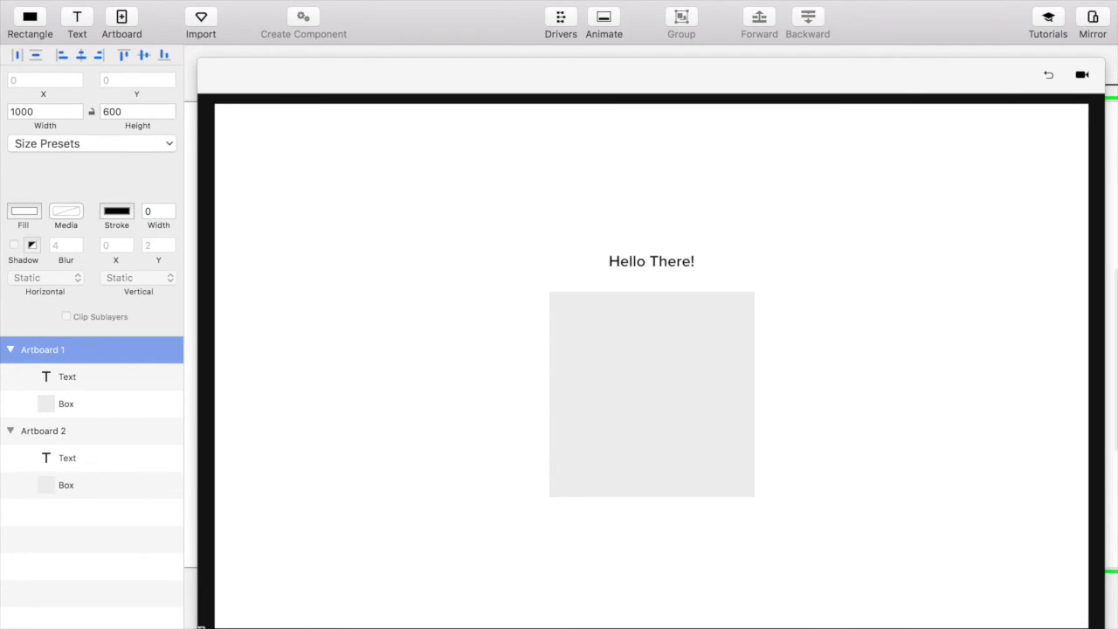
pyautogui.moveTo(204, 619); pyautogui.dragTo(775, 292)
# Give the Box on Artboard 2 a Hover Outside event that transitions back to Artboard 1
pyautogui.hscroll(5, 687, 329)
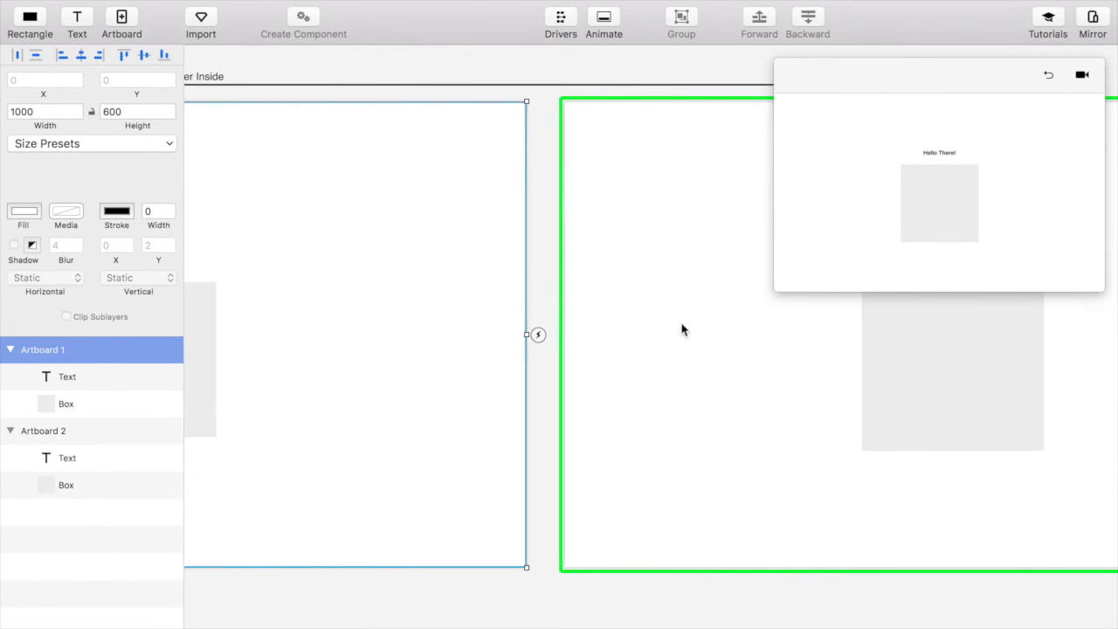
pyautogui.hscroll(6, 684, 329)
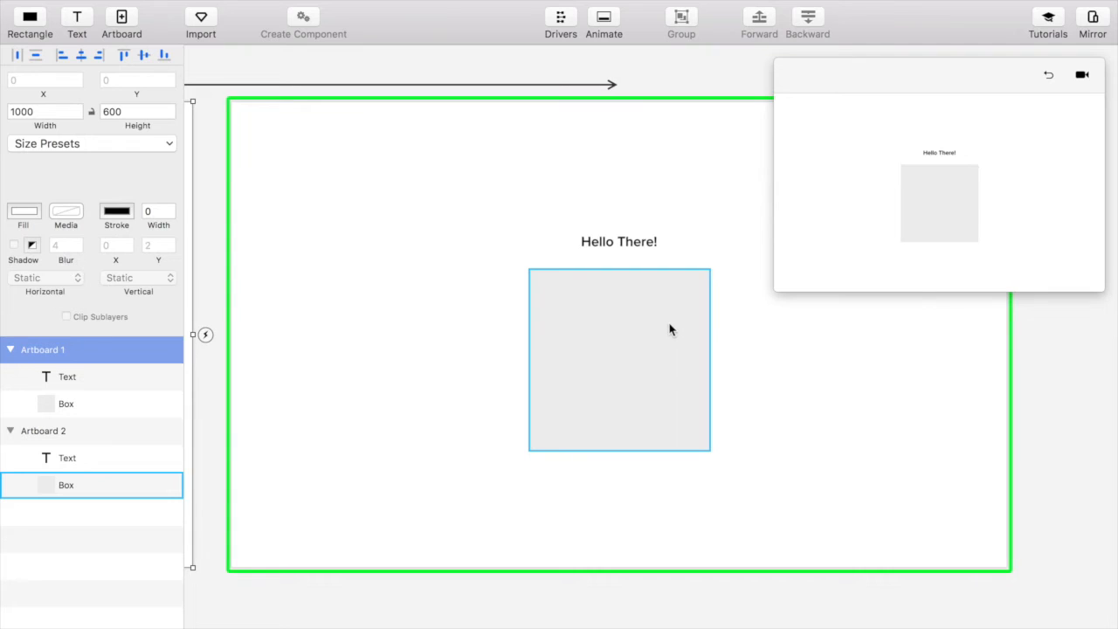
pyautogui.hscroll(2, 646, 328)
pyautogui.hscroll(-1, 576, 325)
pyautogui.hscroll(1, 576, 326)
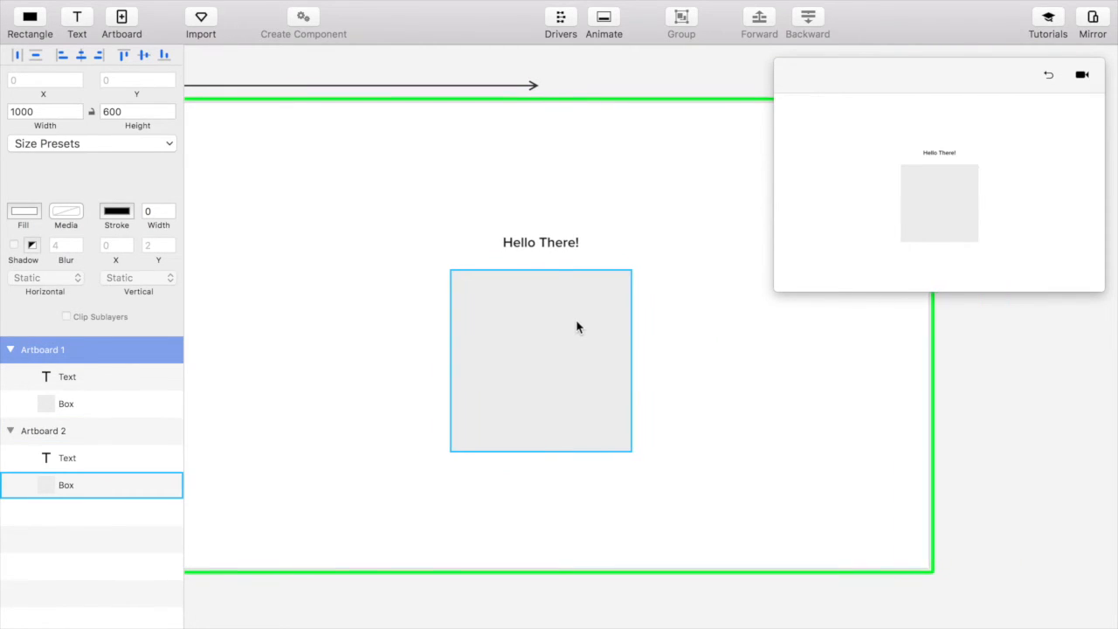
pyautogui.hscroll(-1, 579, 325)
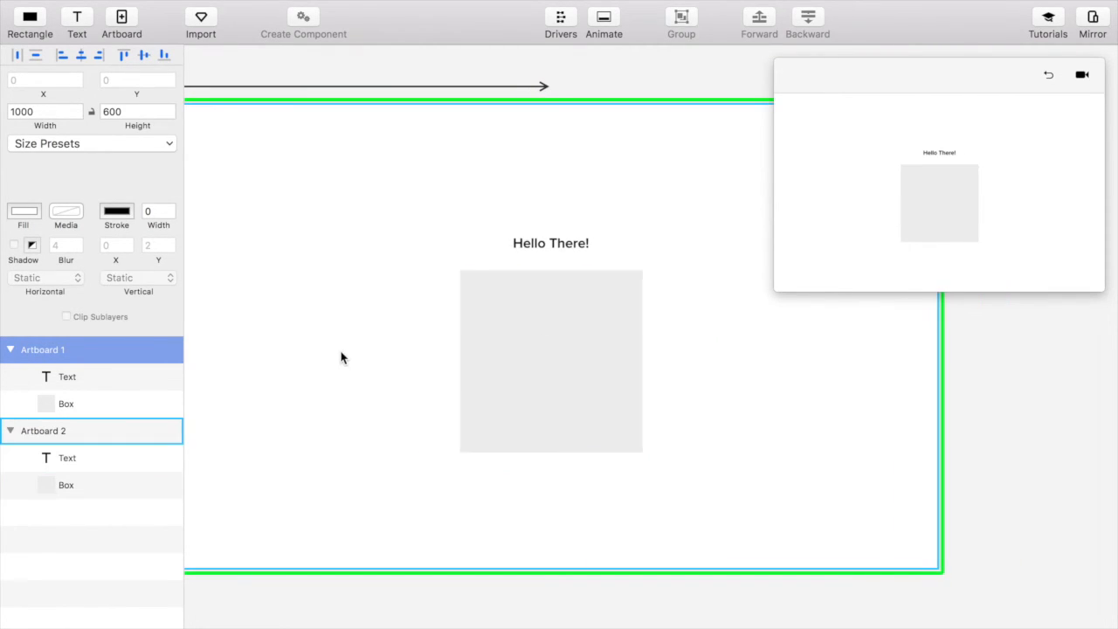
pyautogui.hscroll(-2, 393, 361)
pyautogui.click(568, 352)
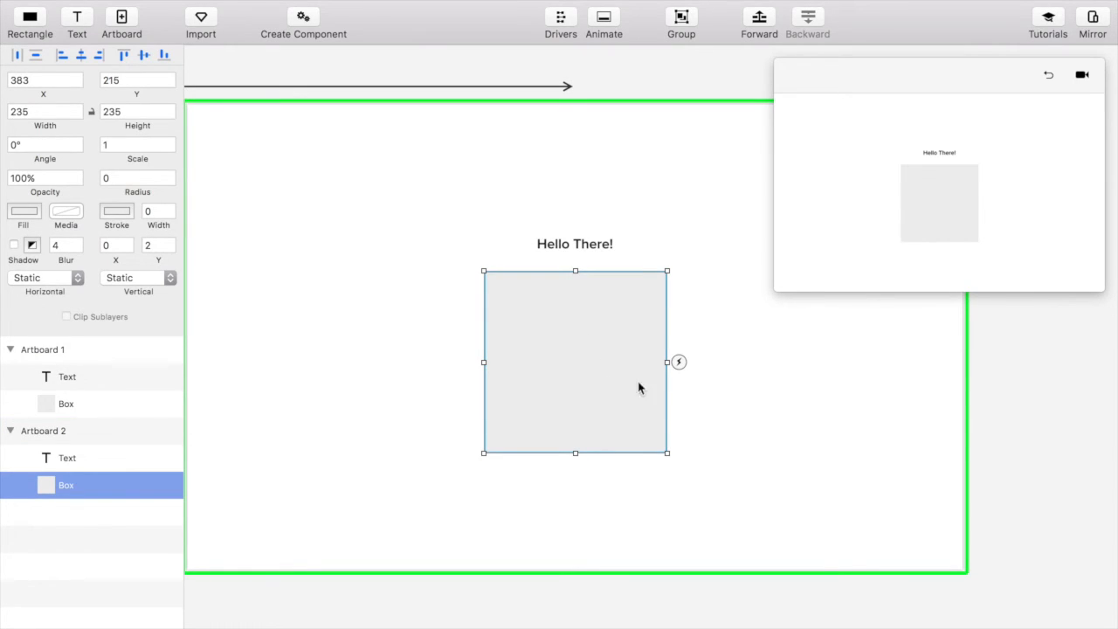
pyautogui.click(680, 363)
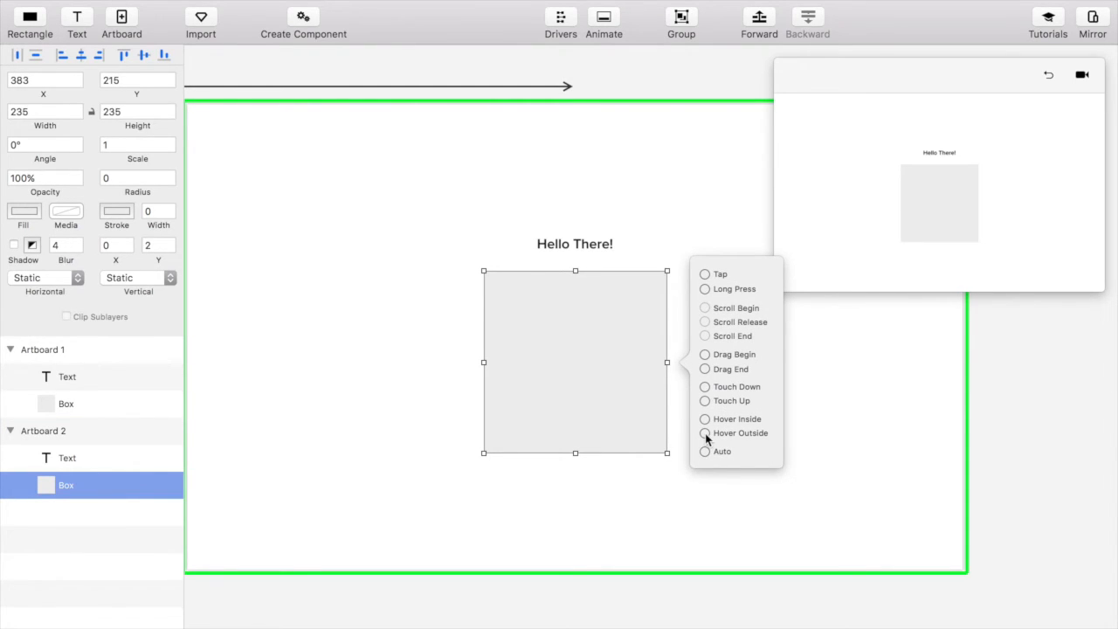
pyautogui.moveTo(705, 434); pyautogui.dragTo(362, 309)
pyautogui.scroll(5, 361, 309)
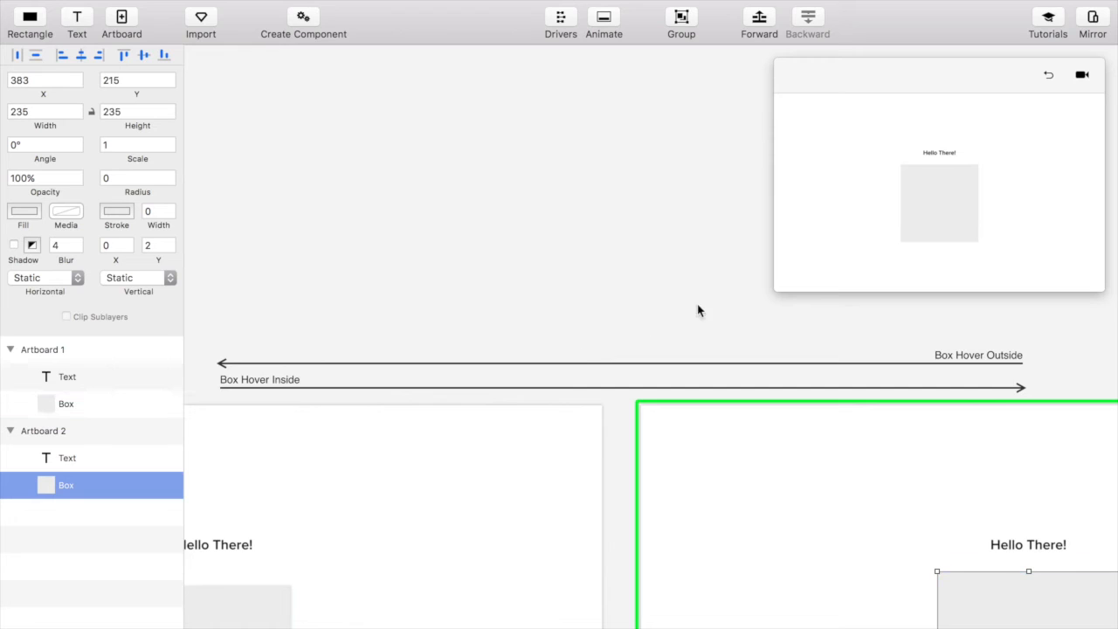
# Enlarge the preview, move repeatedly on and off the box to test both hover transitions, and shrink the preview again
pyautogui.moveTo(777, 284); pyautogui.dragTo(197, 628)
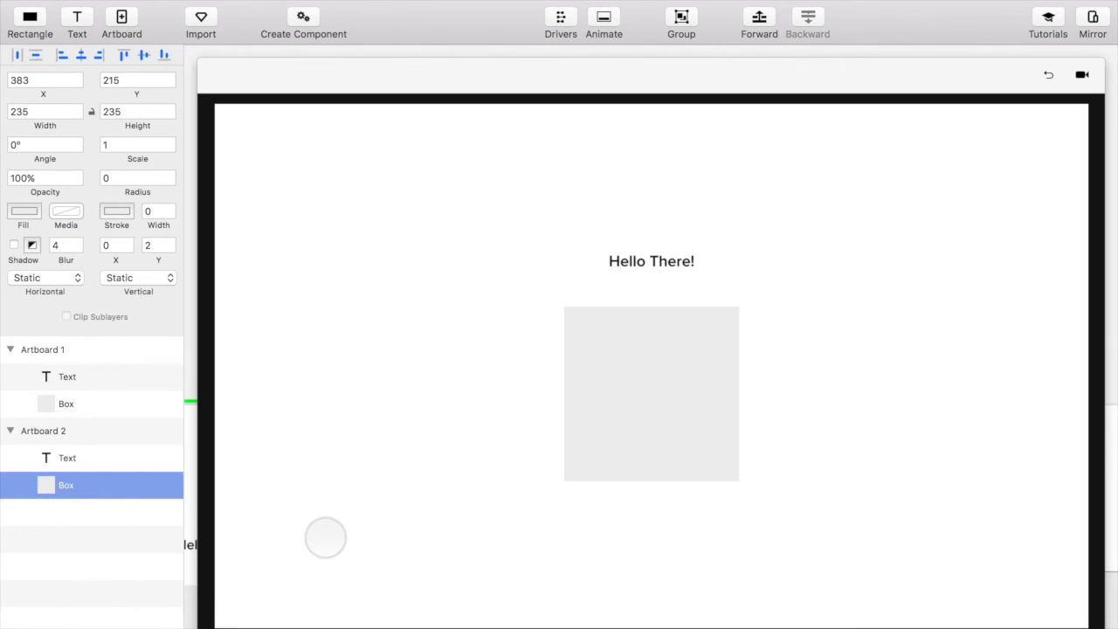
pyautogui.click(604, 408)
pyautogui.click(689, 367)
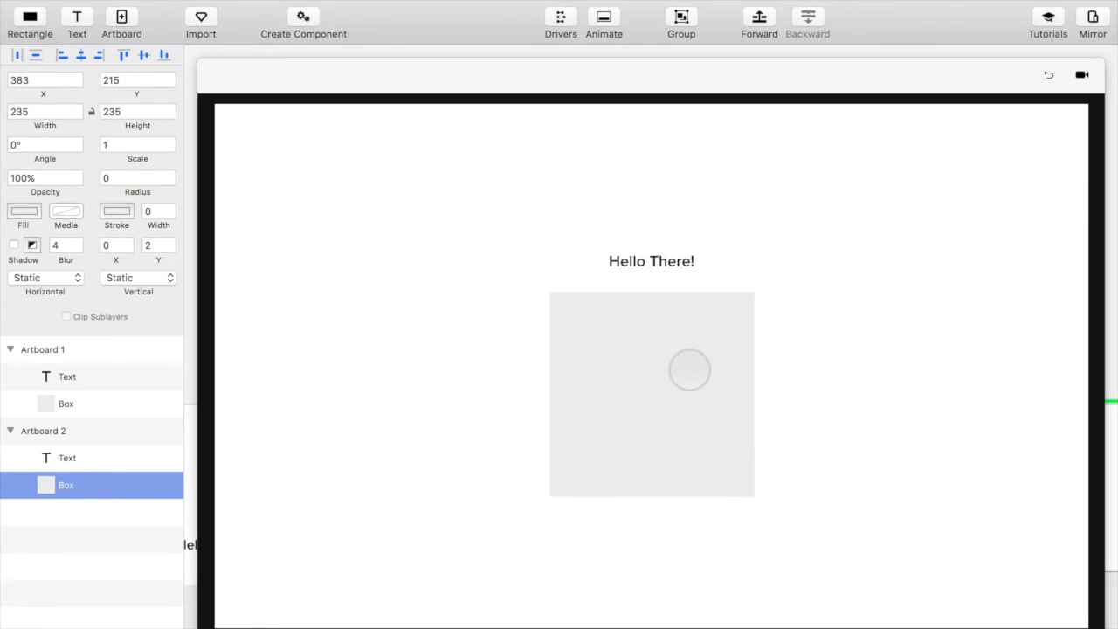
pyautogui.click(654, 366)
pyautogui.click(582, 374)
pyautogui.click(602, 375)
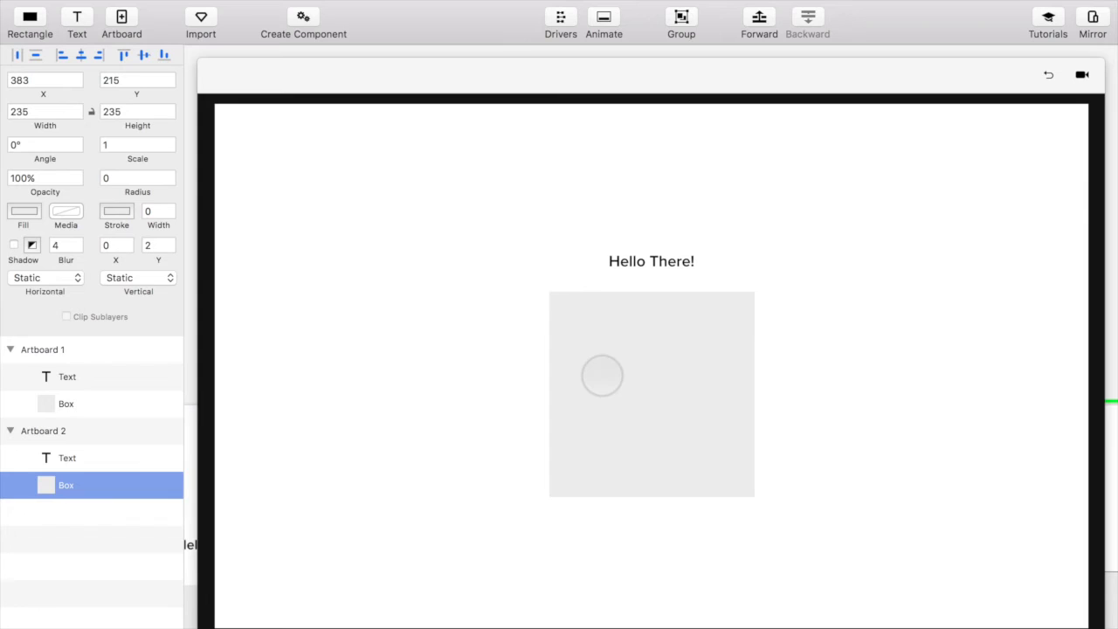
pyautogui.click(602, 376)
pyautogui.click(599, 382)
pyautogui.click(609, 397)
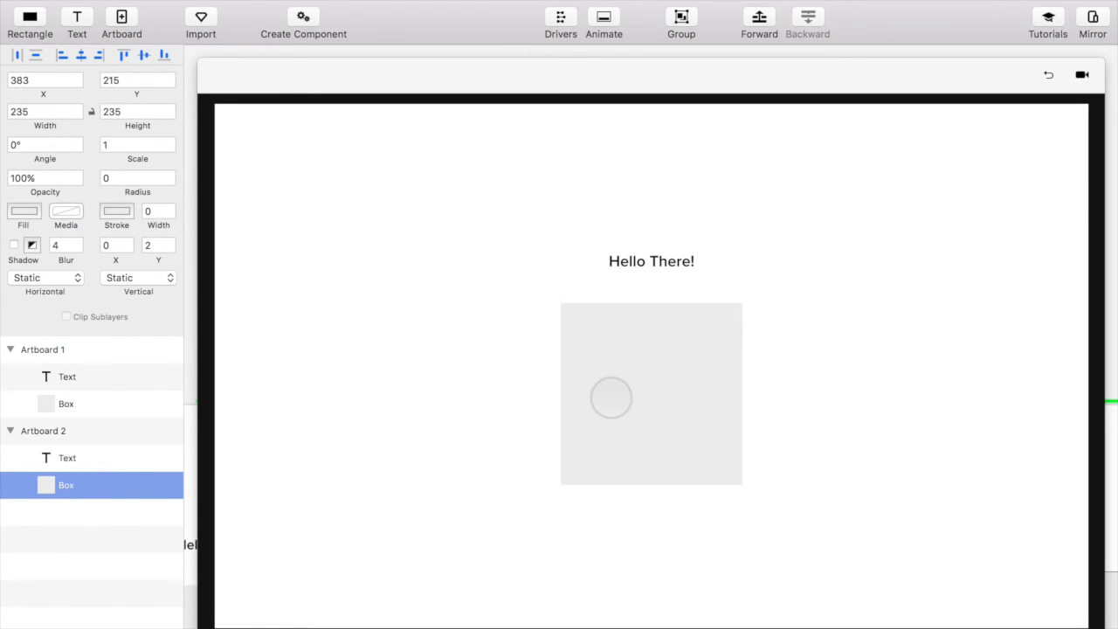
pyautogui.click(571, 421)
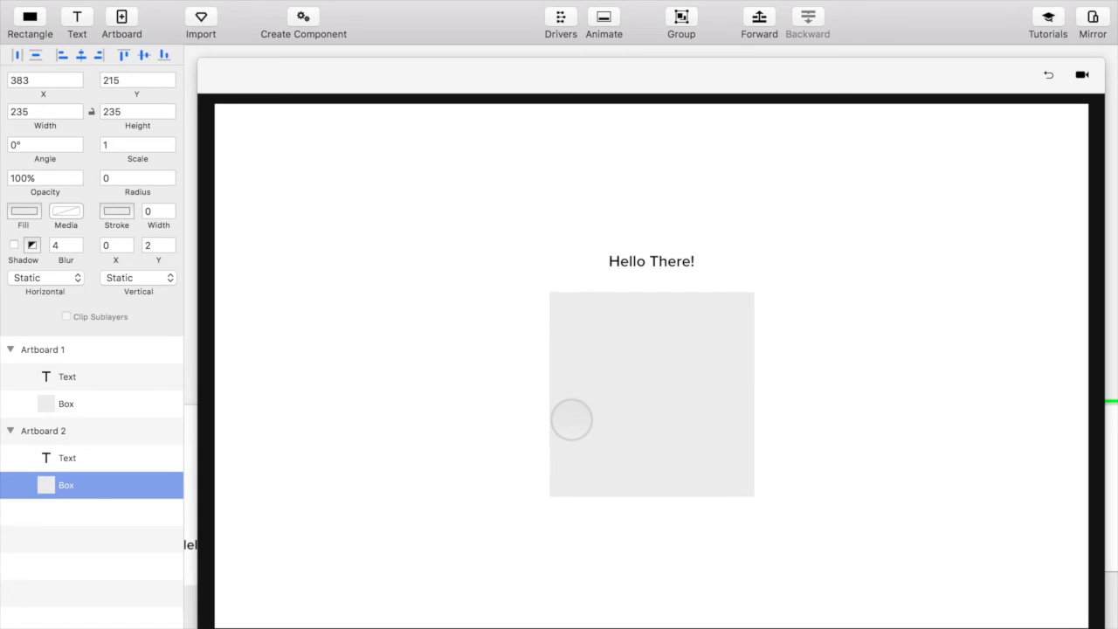
pyautogui.click(579, 424)
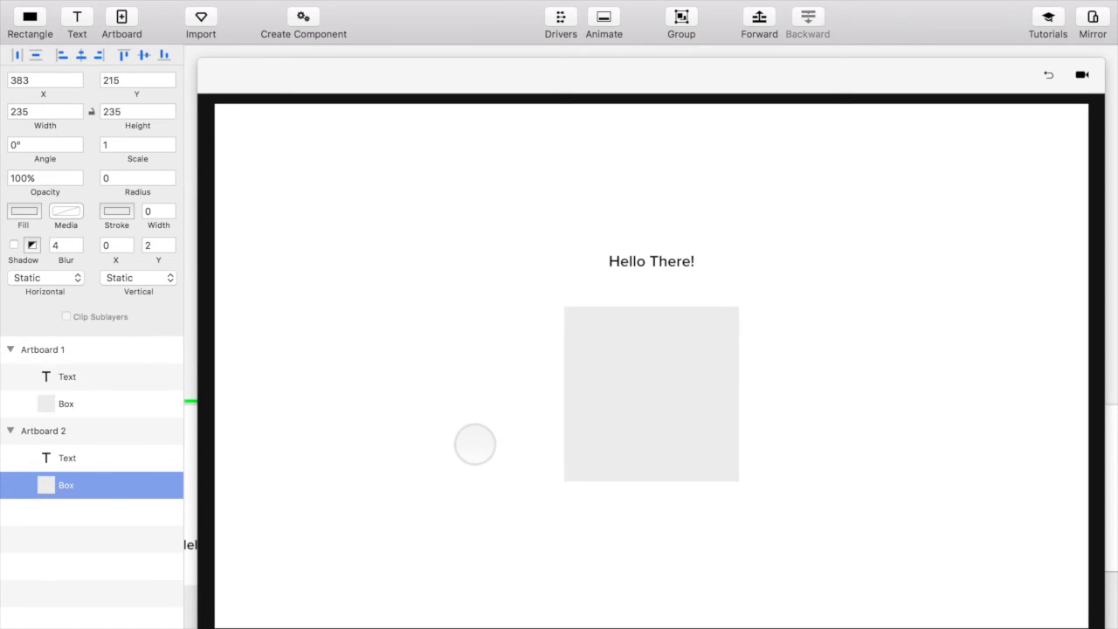
pyautogui.click(591, 428)
pyautogui.click(631, 419)
pyautogui.click(581, 451)
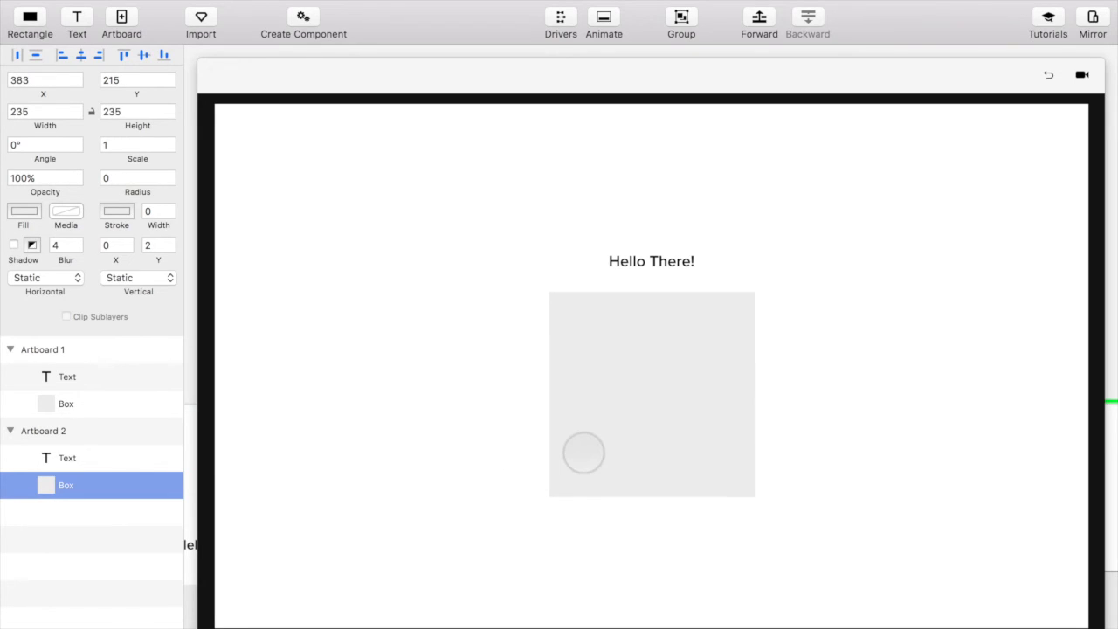
pyautogui.moveTo(200, 622); pyautogui.dragTo(818, 298)
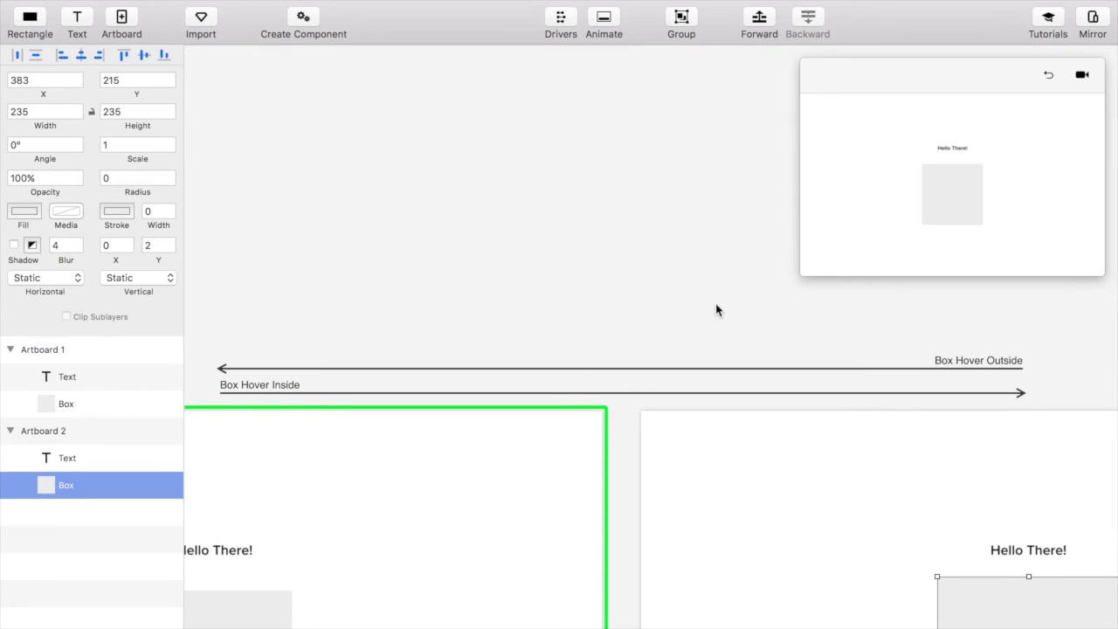
# Examine the Box keyframes in the Hover Inside transition's enlarged animation timeline, close the timeline, and select Artboard 1
pyautogui.scroll(-1, 715, 303)
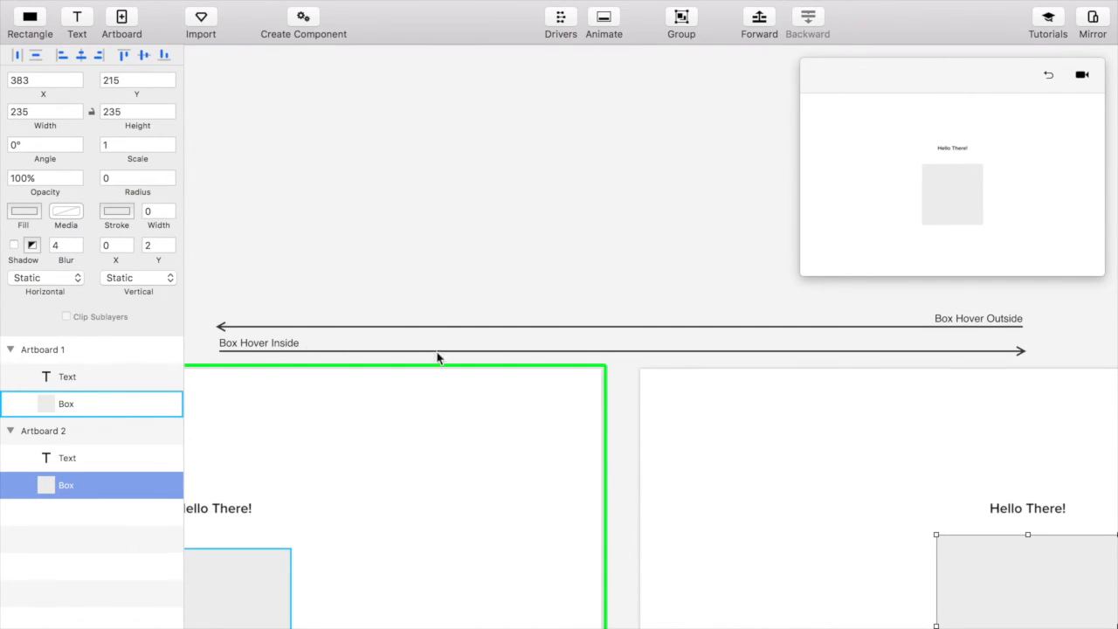
pyautogui.click(275, 348)
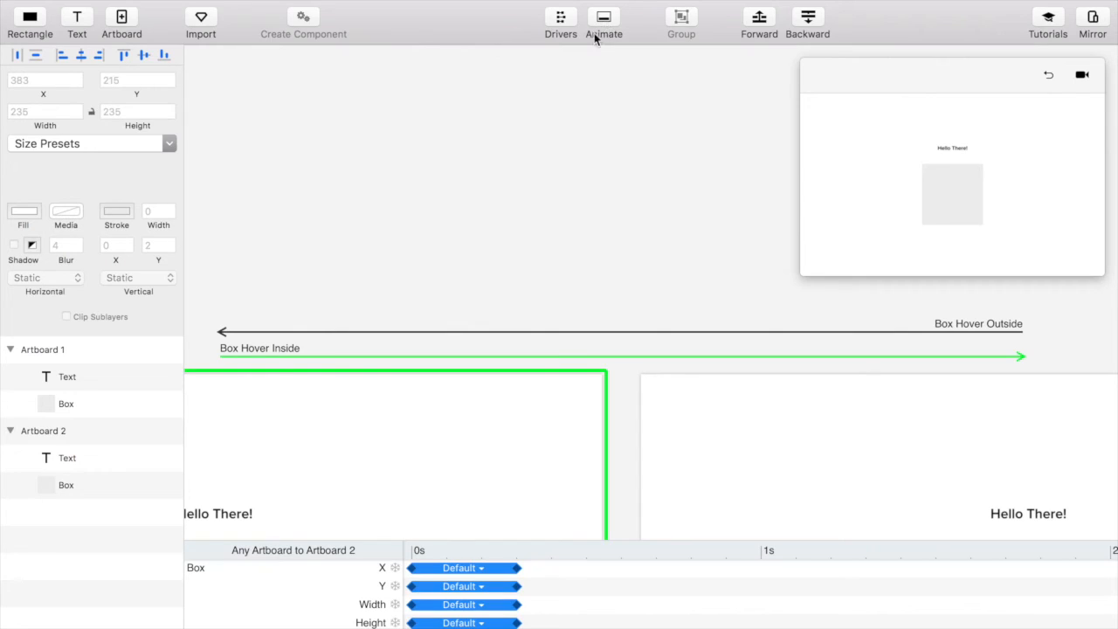
pyautogui.moveTo(569, 541); pyautogui.dragTo(584, 389)
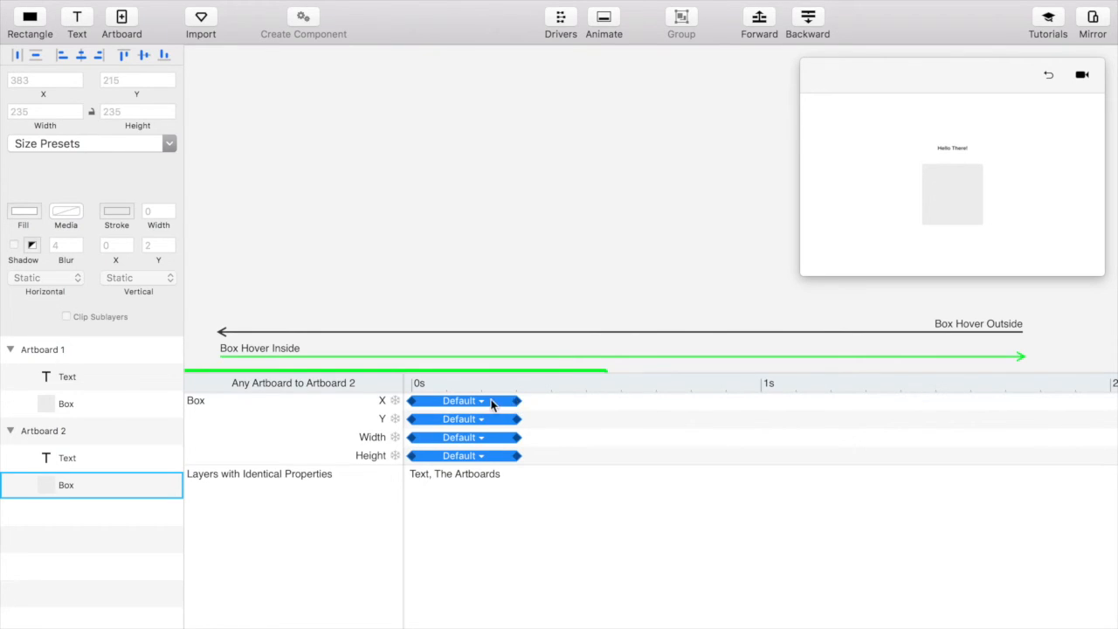
pyautogui.moveTo(512, 400); pyautogui.dragTo(517, 400)
pyautogui.moveTo(517, 401); pyautogui.dragTo(519, 400)
pyautogui.click(574, 468)
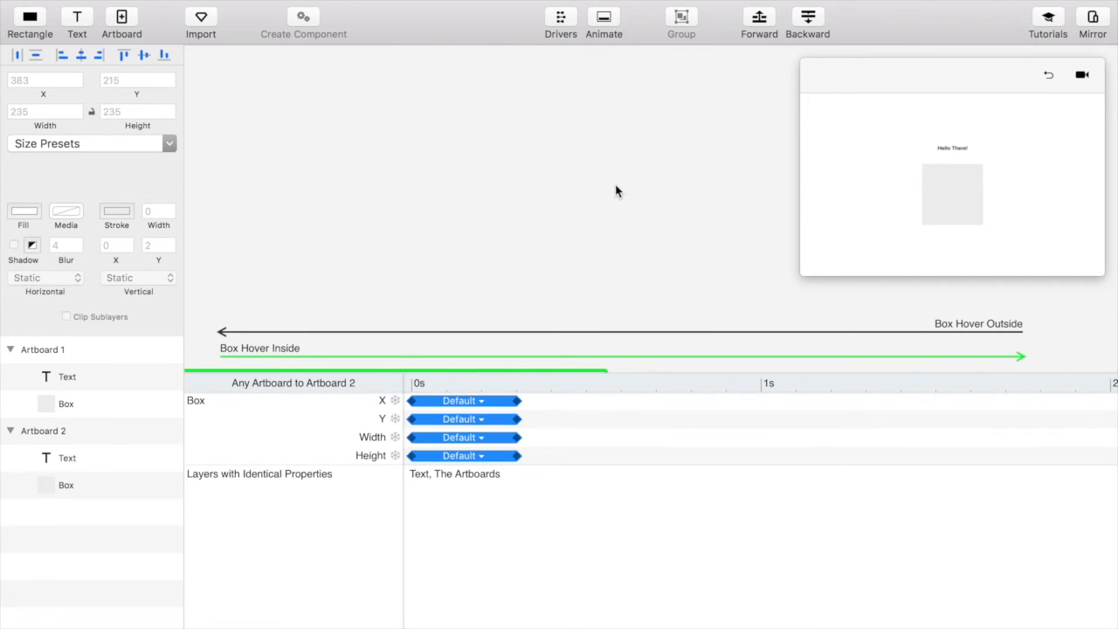
pyautogui.click(609, 19)
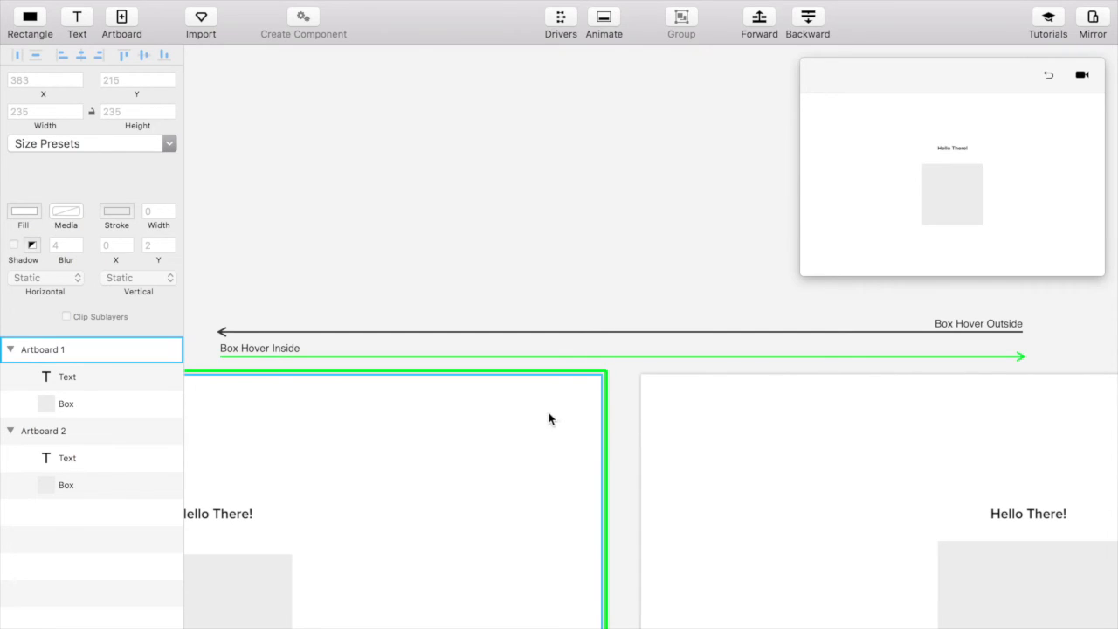
pyautogui.click(592, 404)
pyautogui.scroll(-3, 681, 367)
pyautogui.scroll(-4, 680, 369)
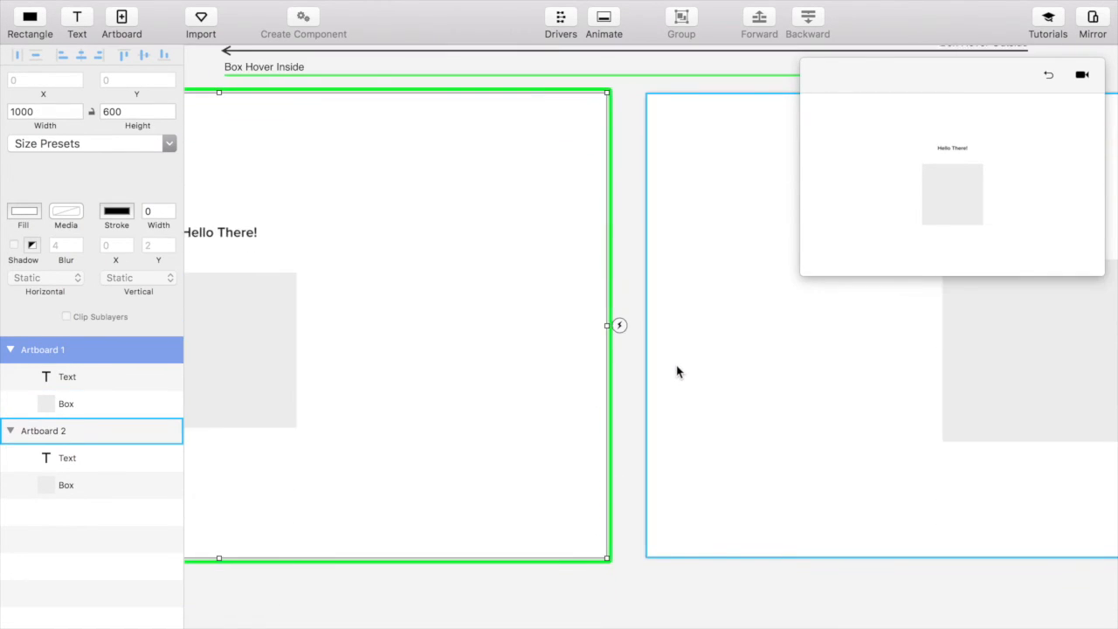
# Give the Box on Artboard 2 a Tap event that transitions to a new duplicate artboard
pyautogui.hscroll(-5, 678, 371)
pyautogui.hscroll(10, 675, 372)
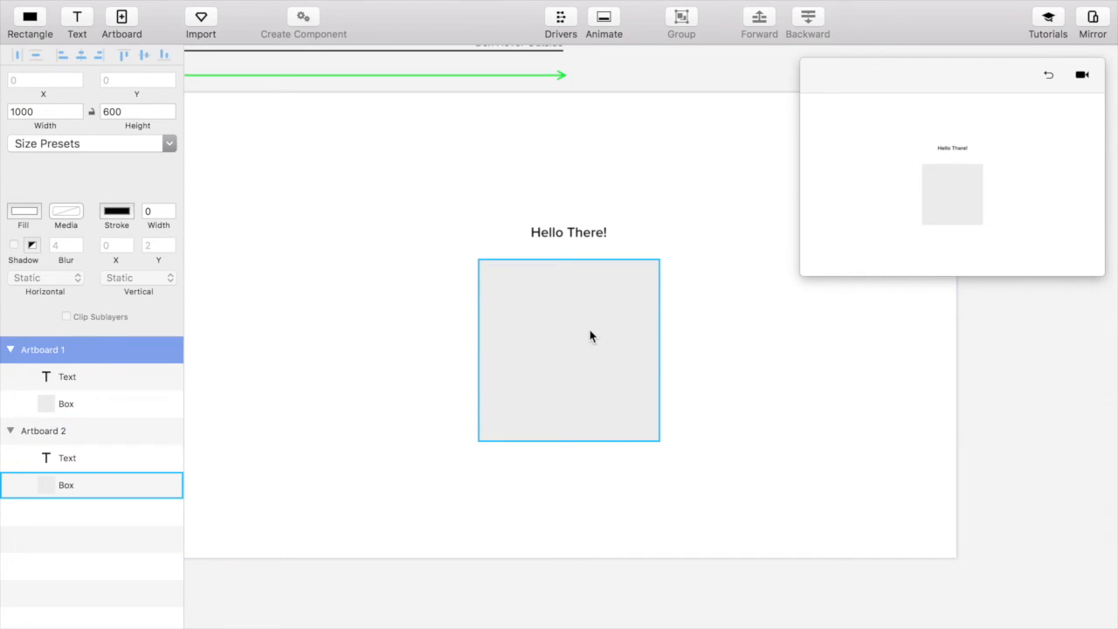
pyautogui.click(524, 174)
pyautogui.click(559, 317)
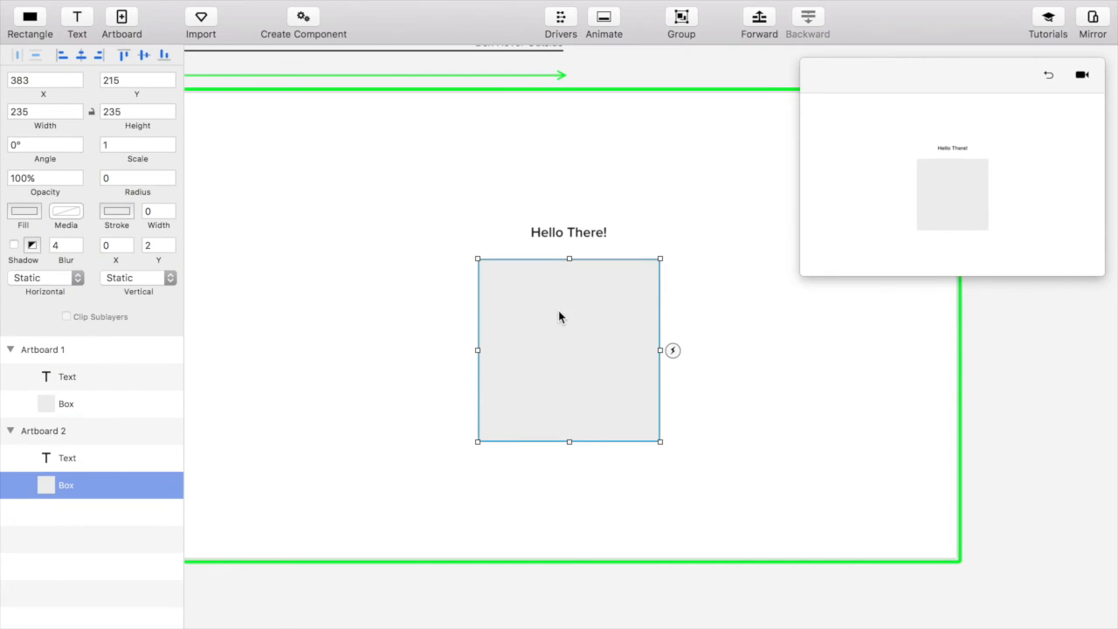
pyautogui.click(672, 351)
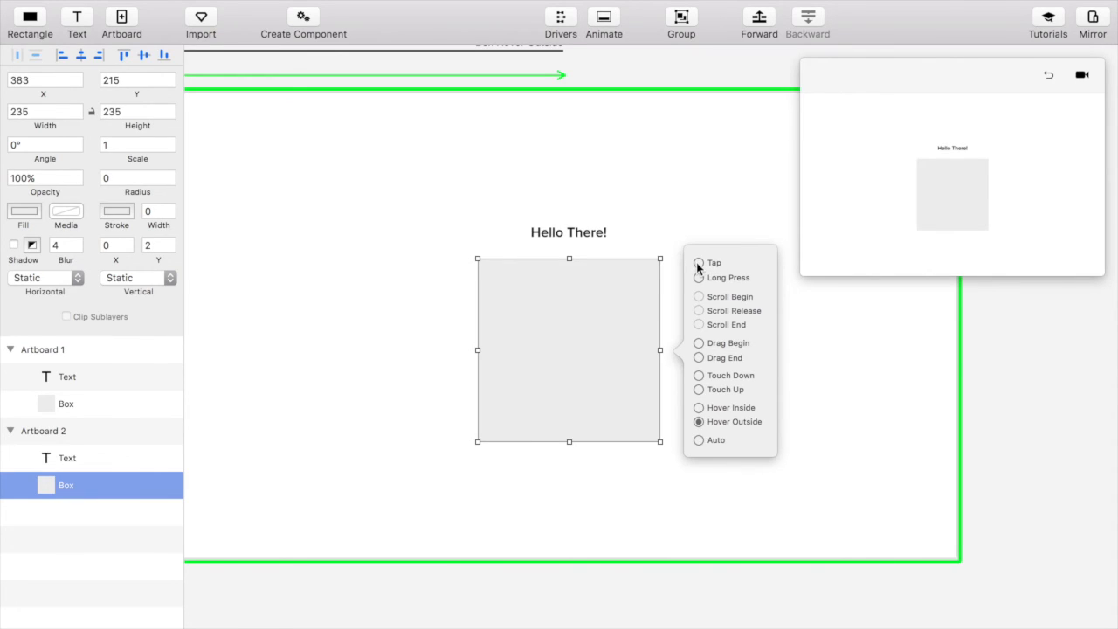
pyautogui.moveTo(696, 262); pyautogui.dragTo(641, 172)
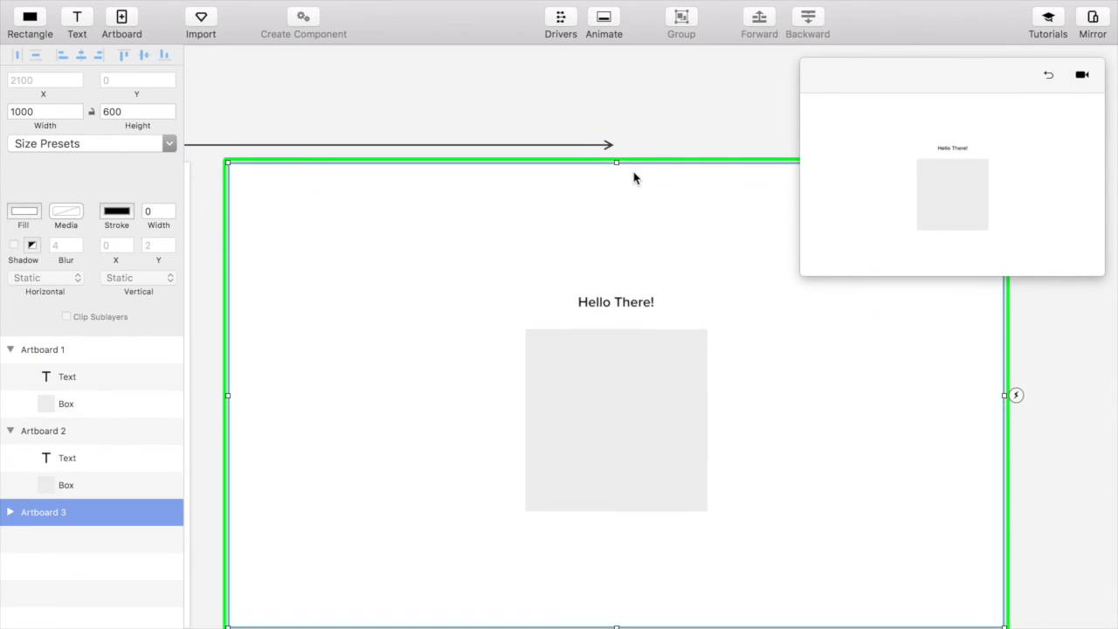
# Stretch the Box on Artboard 3 to all four artboard edges, making it 1000 wide and 600 high
pyautogui.click(606, 383)
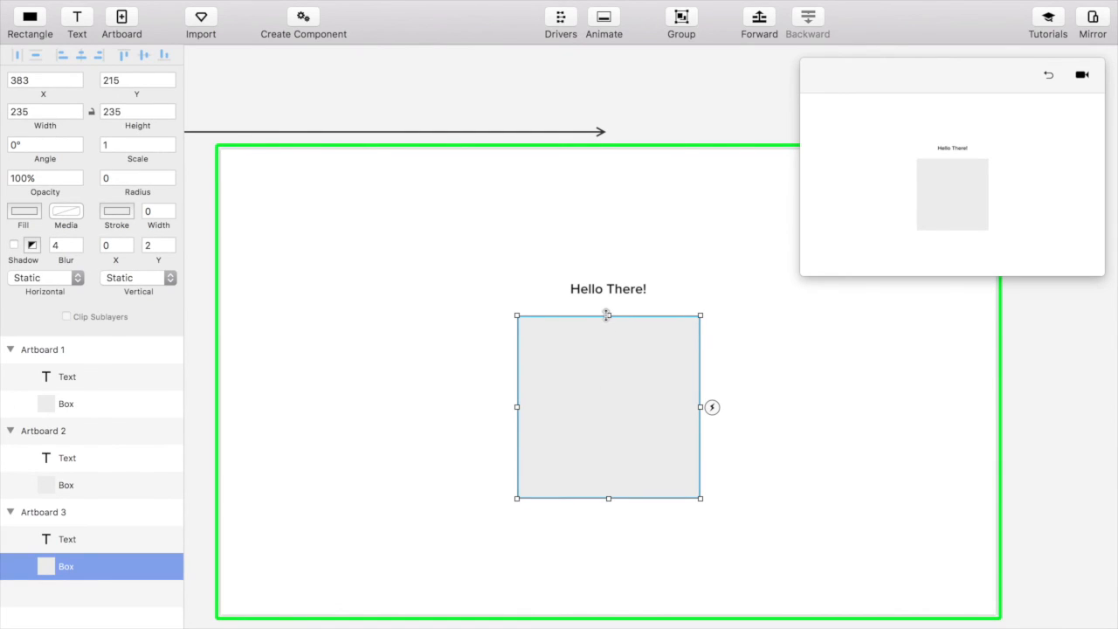
pyautogui.moveTo(607, 315); pyautogui.dragTo(604, 145)
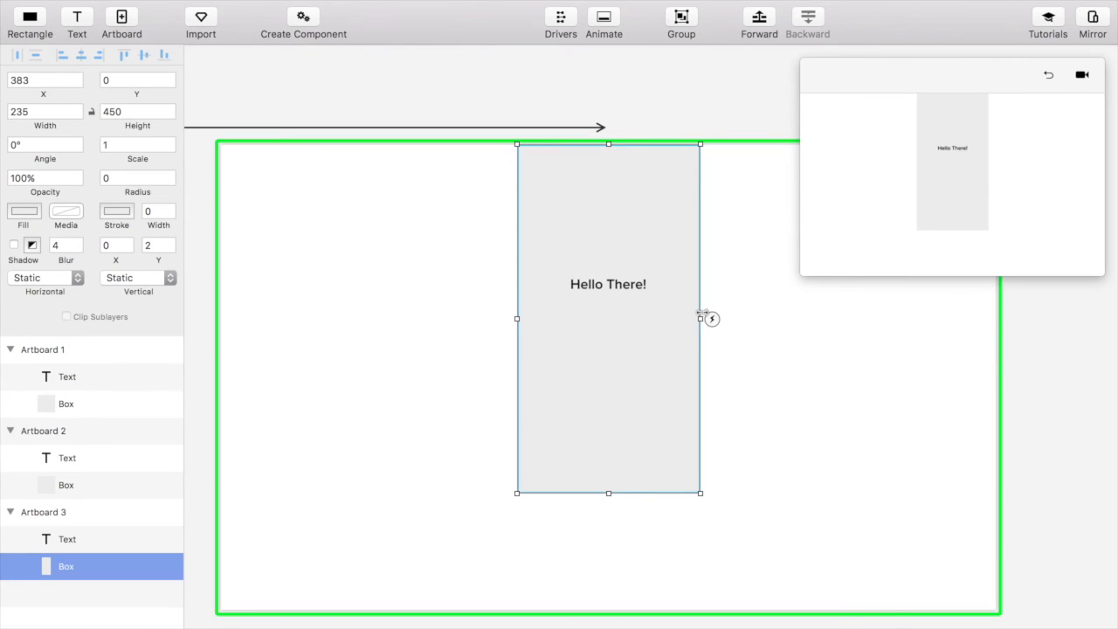
pyautogui.moveTo(700, 321); pyautogui.dragTo(997, 320)
pyautogui.moveTo(756, 492); pyautogui.dragTo(762, 610)
pyautogui.moveTo(517, 378); pyautogui.dragTo(218, 396)
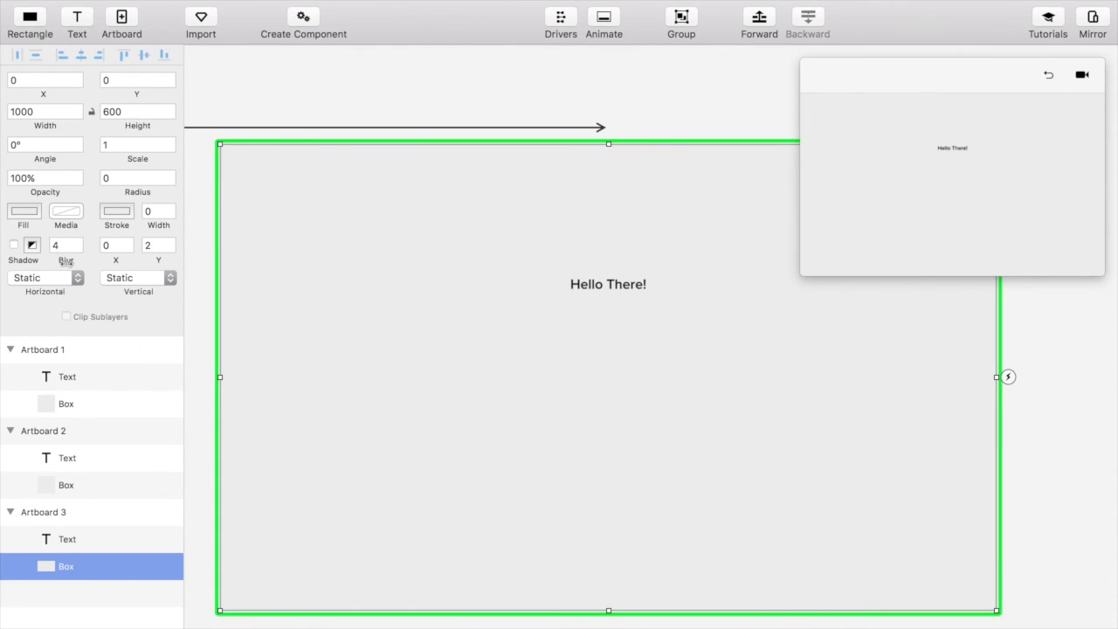
# Set the fill of Artboard 3's Box to turquoise 4BE5E5 and deselect it
pyautogui.click(23, 212)
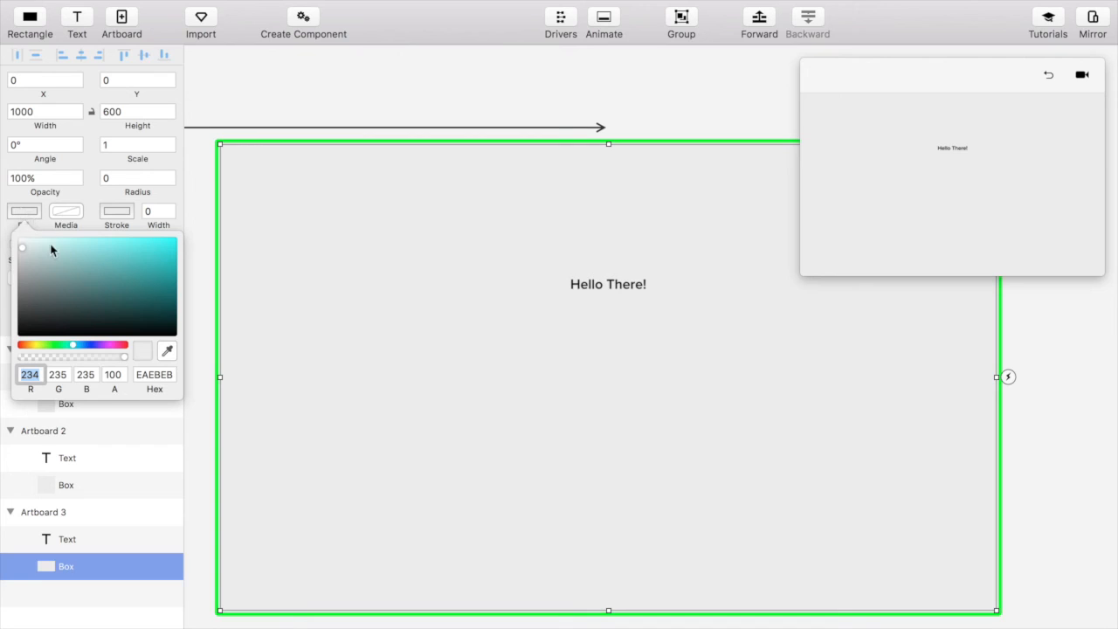
pyautogui.moveTo(31, 252); pyautogui.dragTo(124, 253)
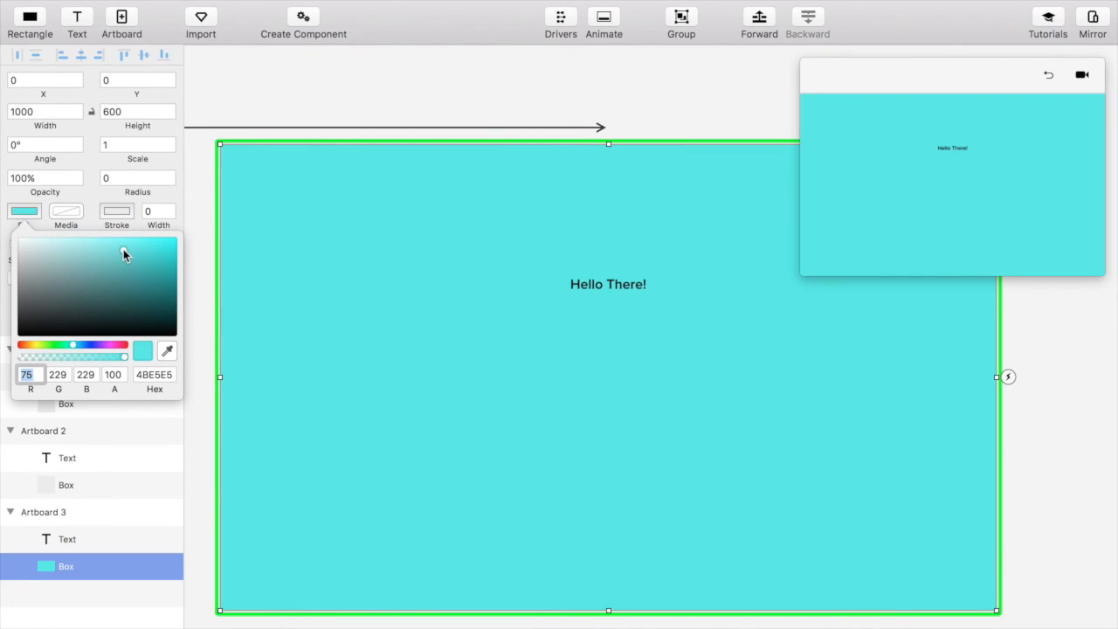
pyautogui.click(361, 112)
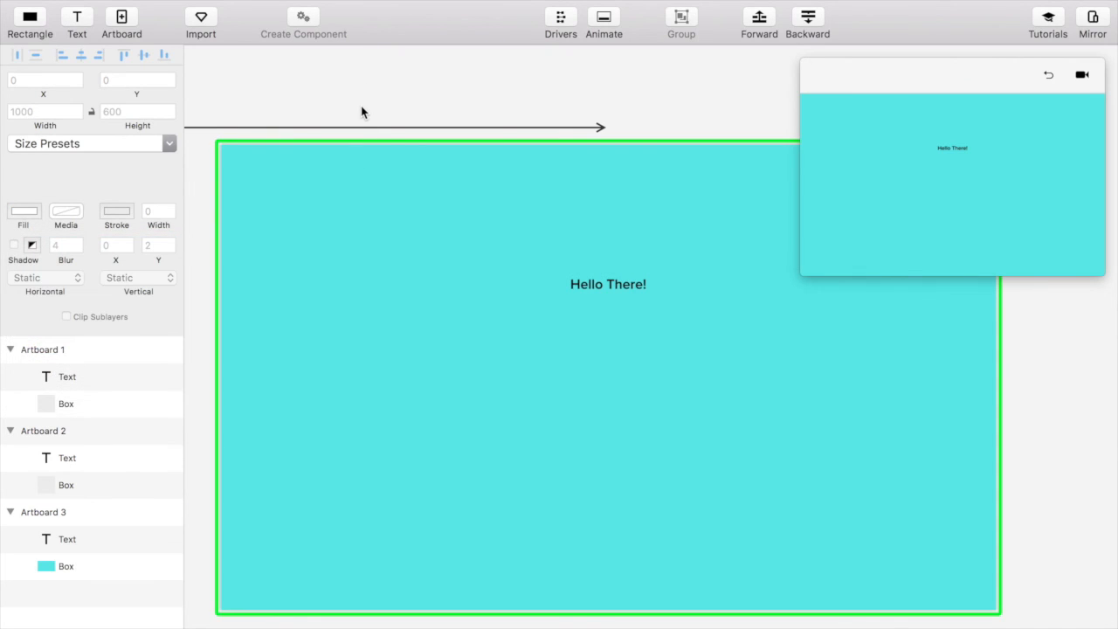
# Enlarge the preview, rewind it, test the box's hover and tap transitions, and shrink the preview again
pyautogui.hscroll(-2, 358, 122)
pyautogui.hscroll(-10, 358, 123)
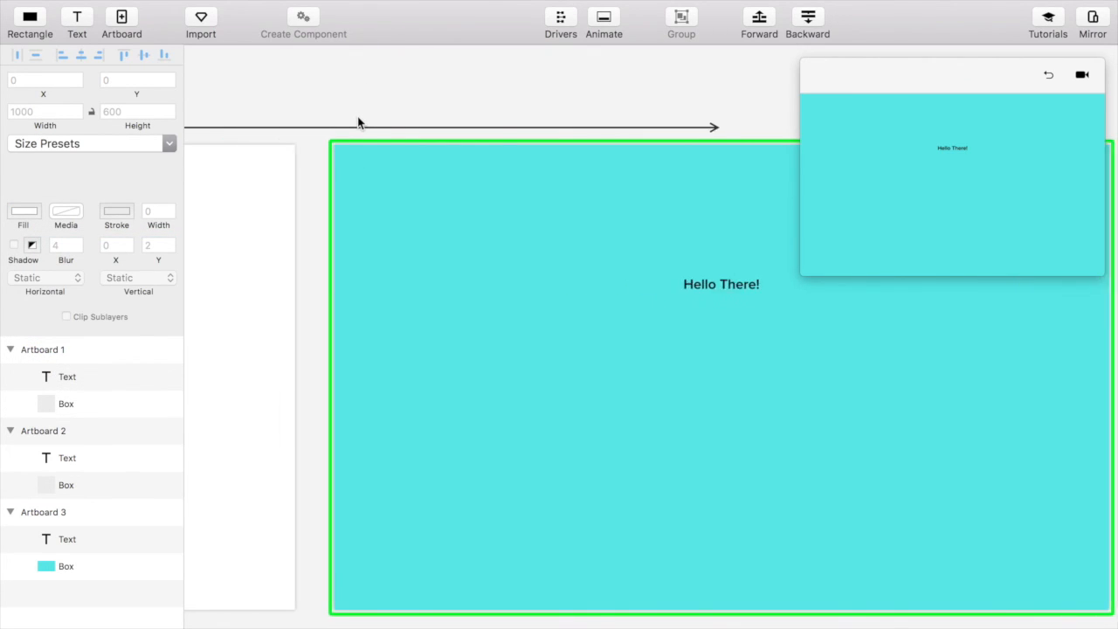
pyautogui.hscroll(-3, 355, 122)
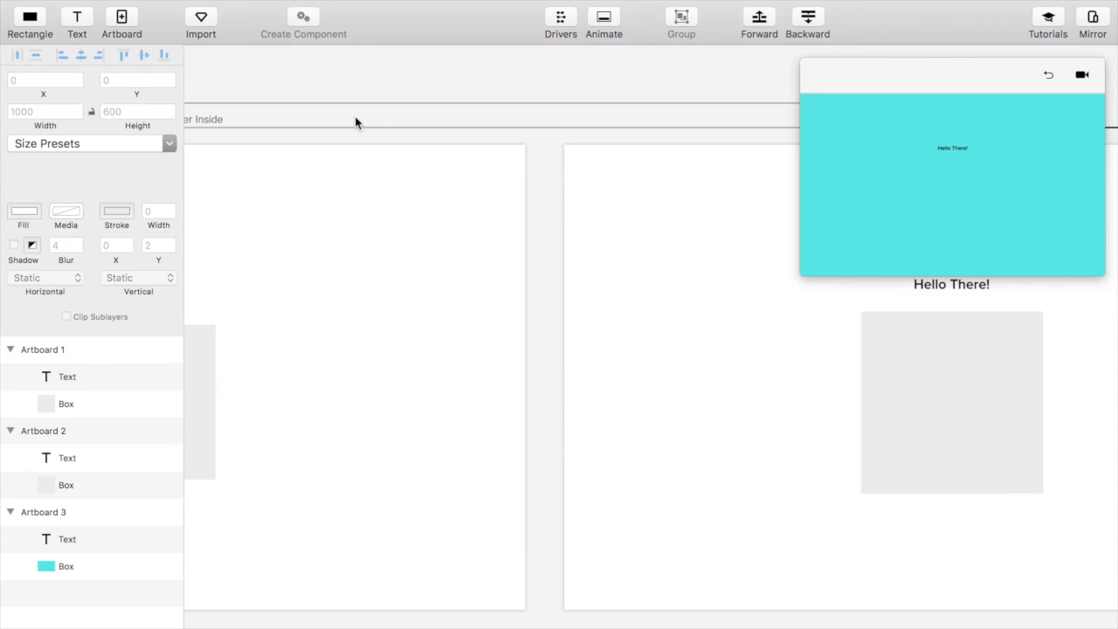
pyautogui.moveTo(802, 274); pyautogui.dragTo(160, 579)
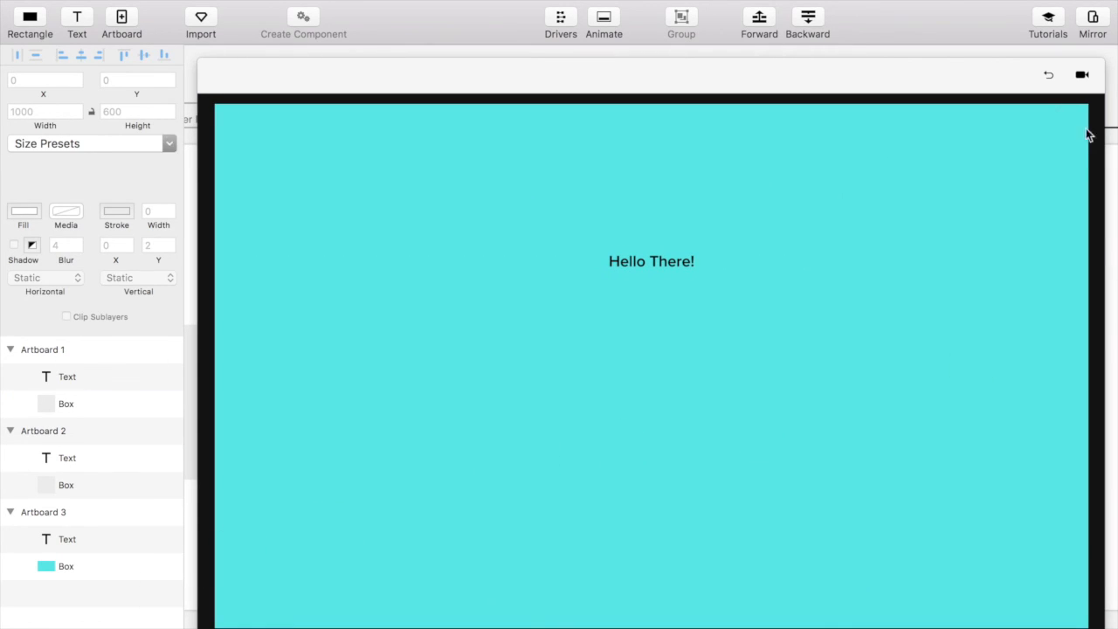
pyautogui.click(1048, 77)
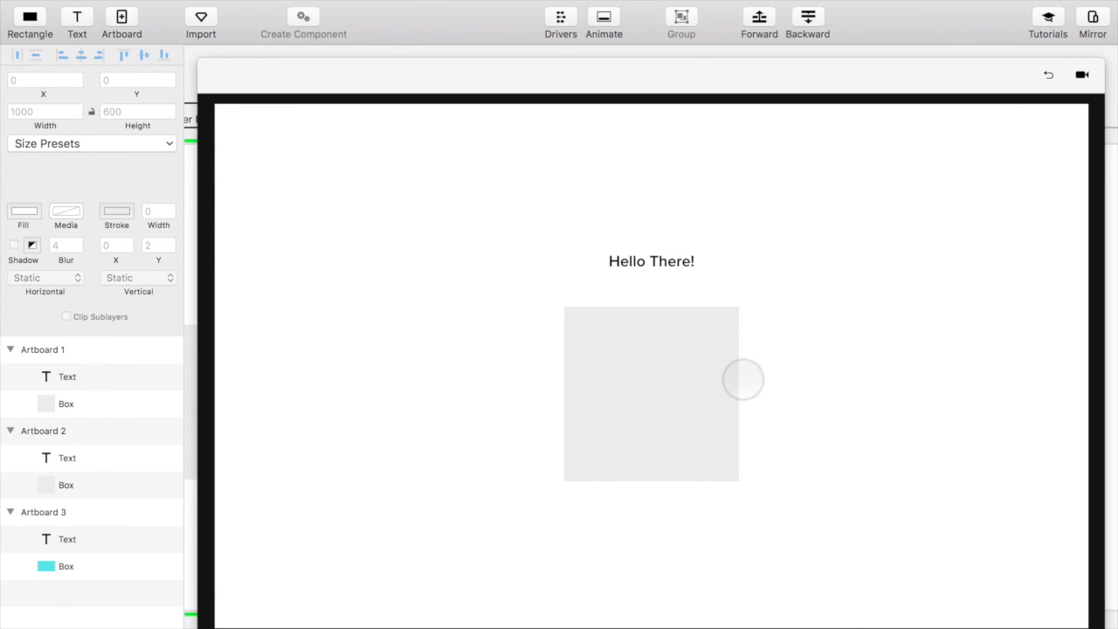
pyautogui.click(670, 377)
pyautogui.click(673, 381)
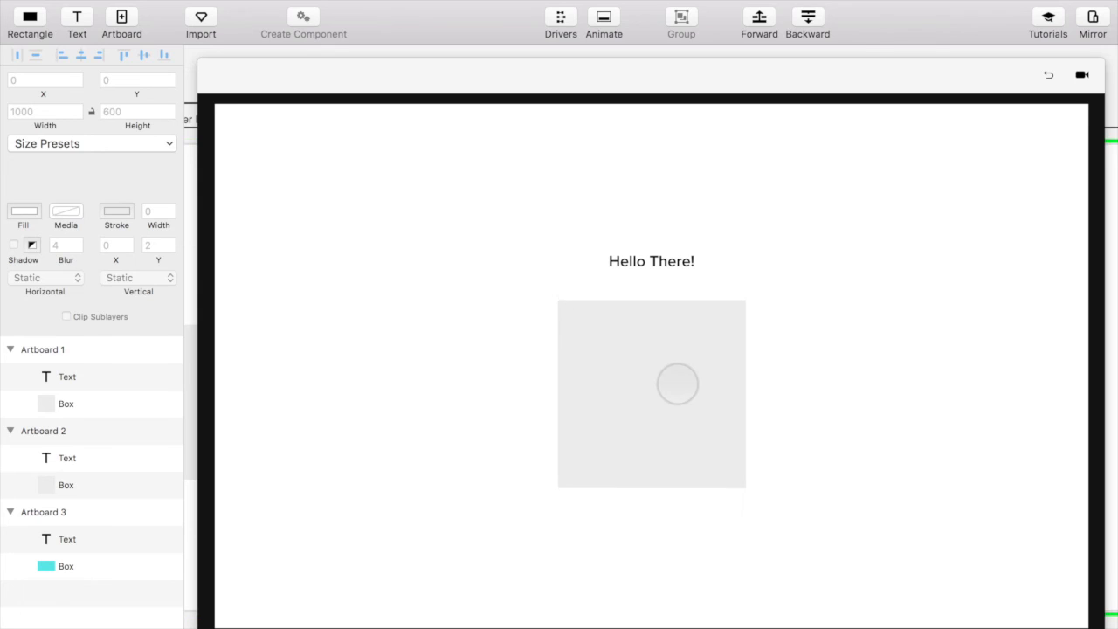
pyautogui.click(693, 402)
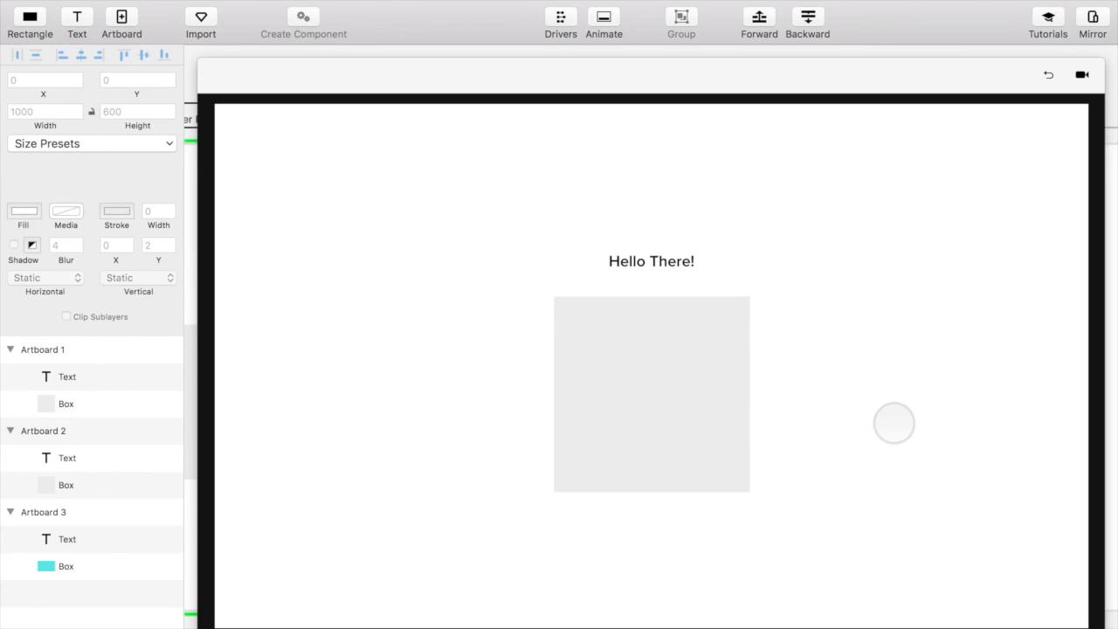
pyautogui.click(722, 409)
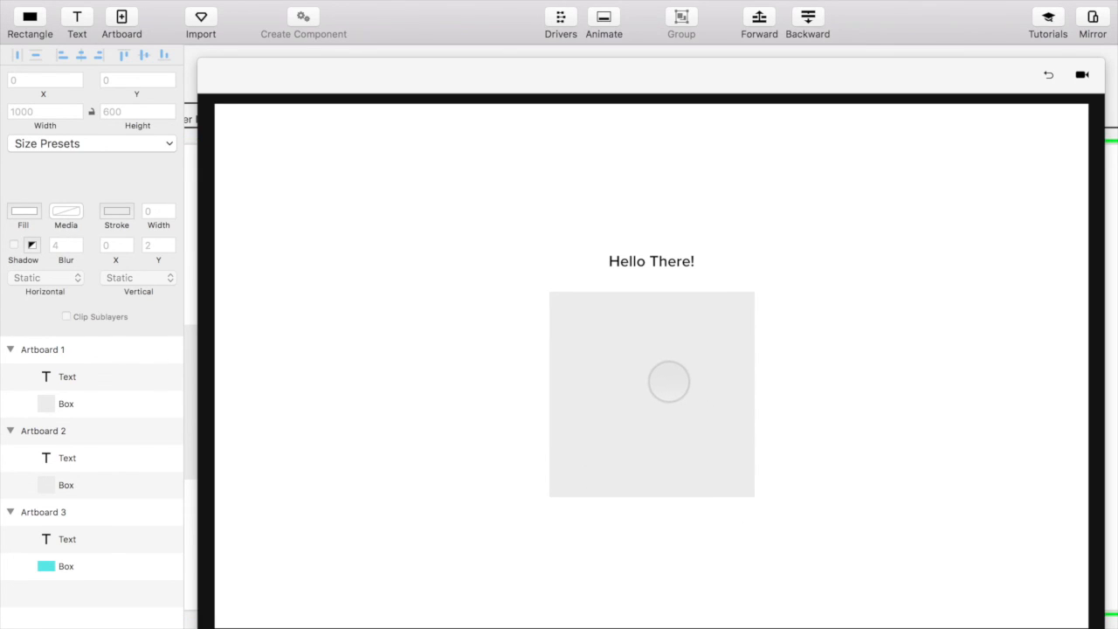
pyautogui.click(669, 379)
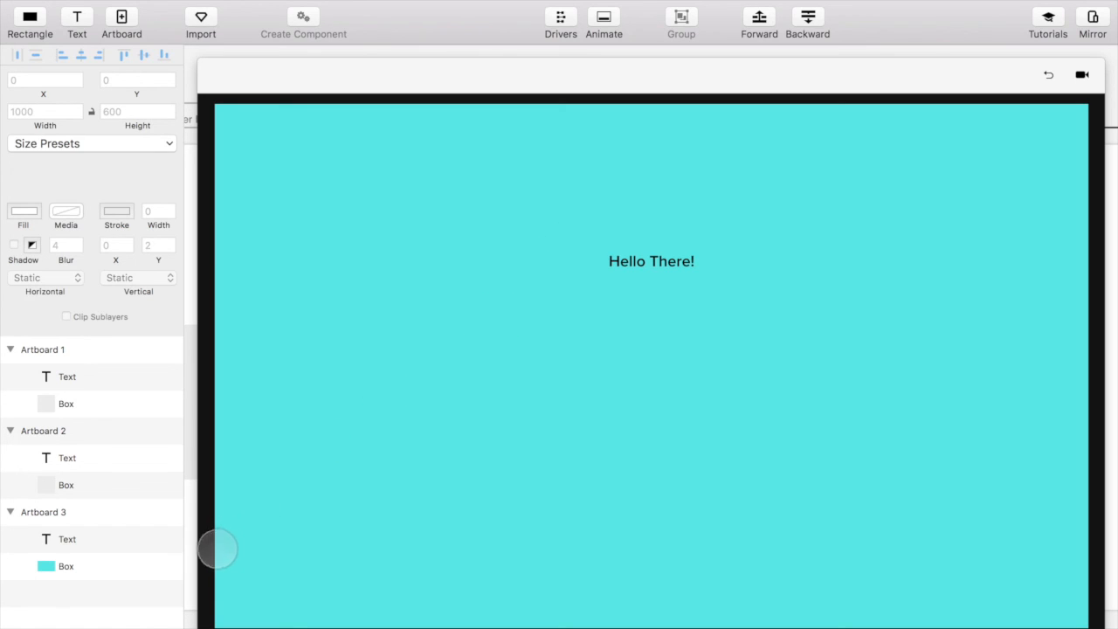
pyautogui.moveTo(224, 619); pyautogui.dragTo(812, 272)
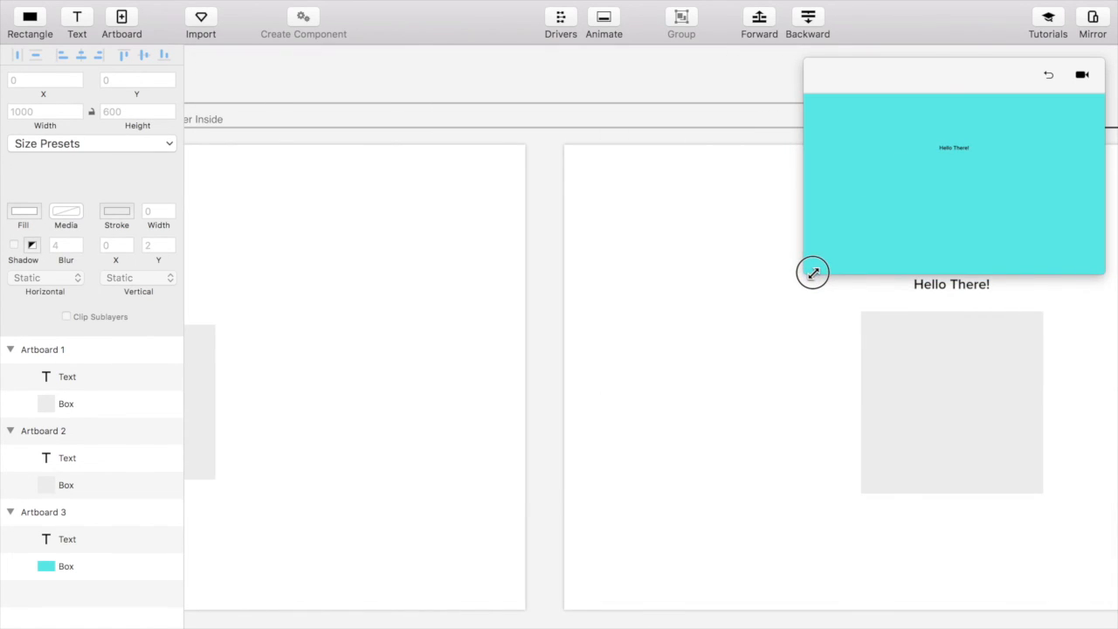
# Replay the box's hover and tap transitions twice in the small preview, rewinding to Artboard 1 each time
pyautogui.click(1046, 73)
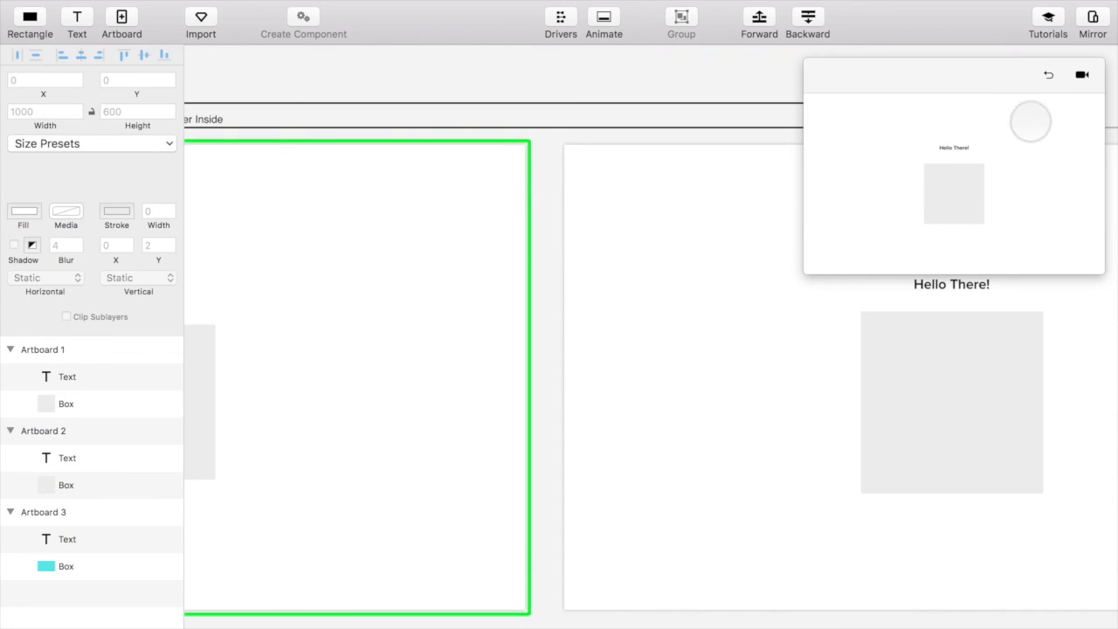
pyautogui.click(973, 166)
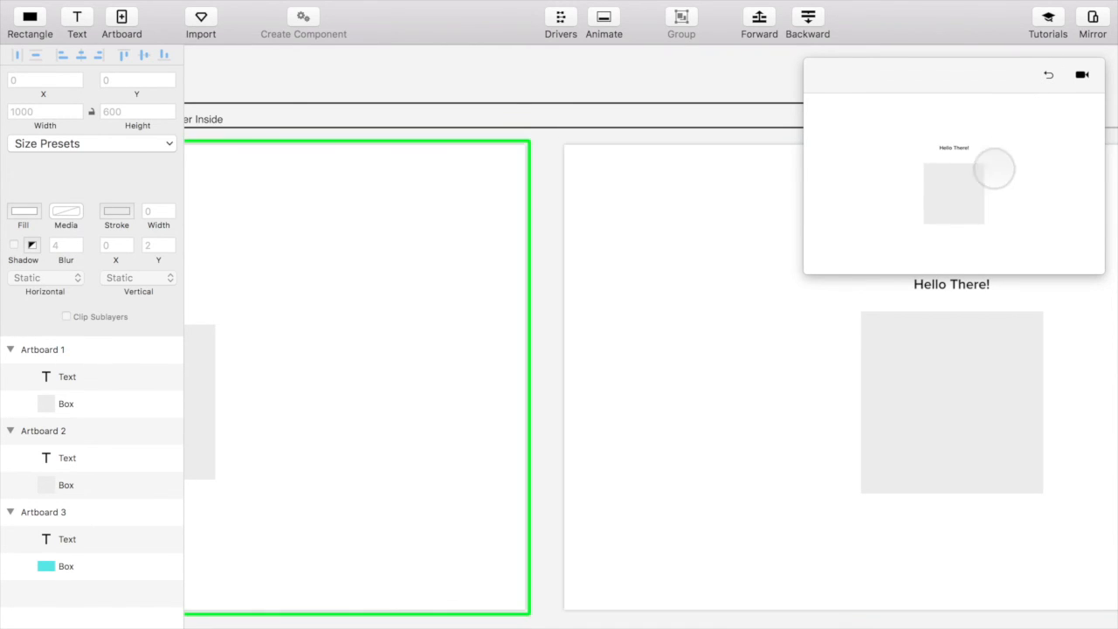
pyautogui.click(974, 184)
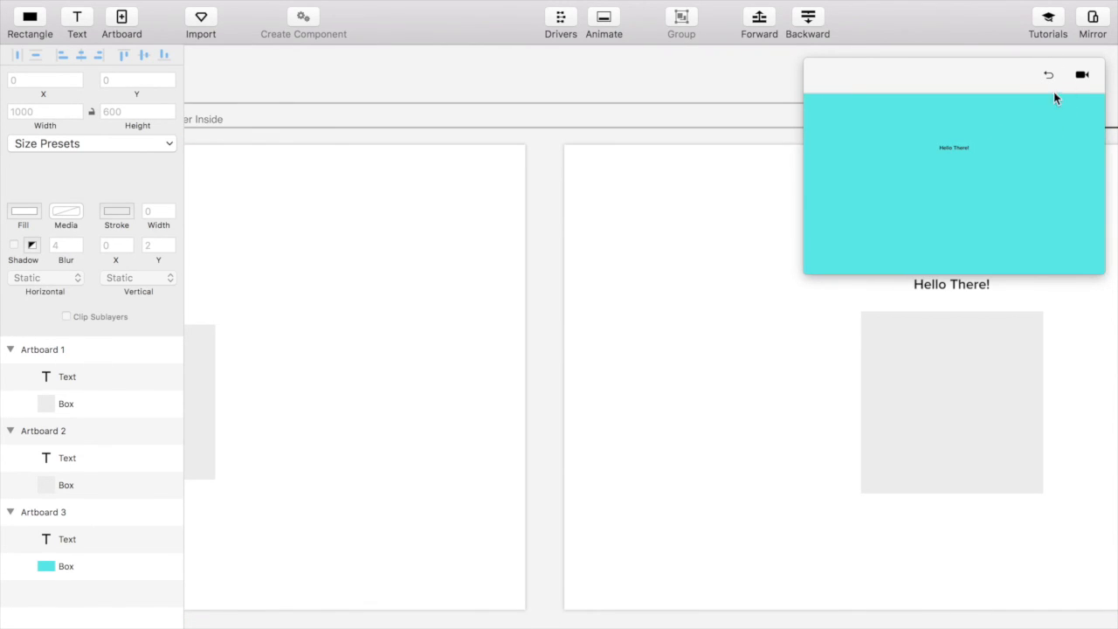
pyautogui.click(1048, 77)
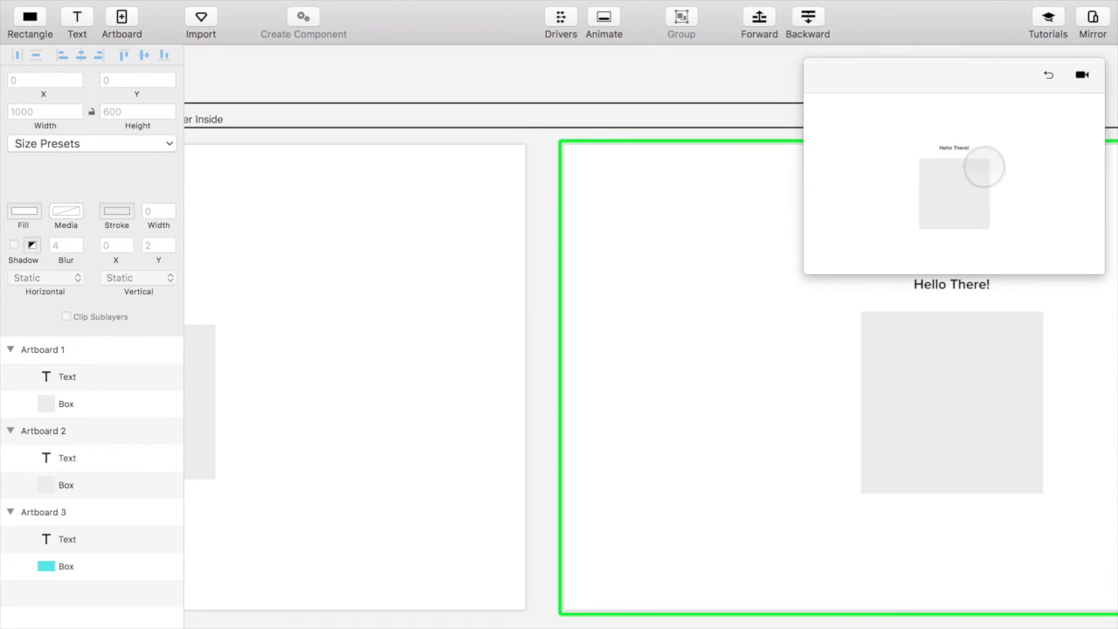
pyautogui.click(943, 197)
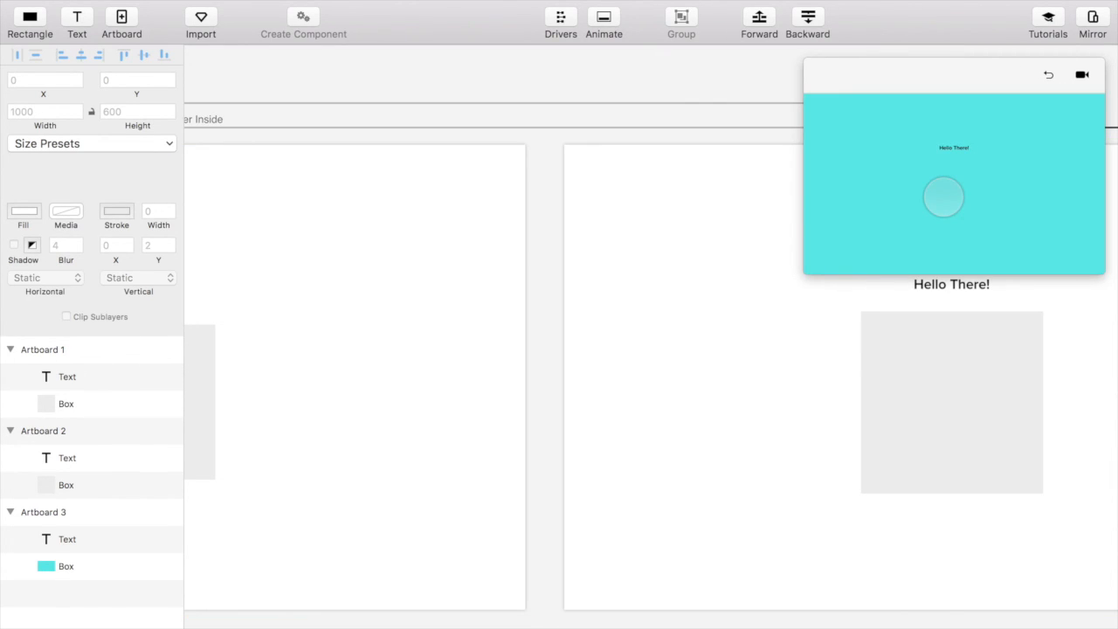
pyautogui.click(1048, 77)
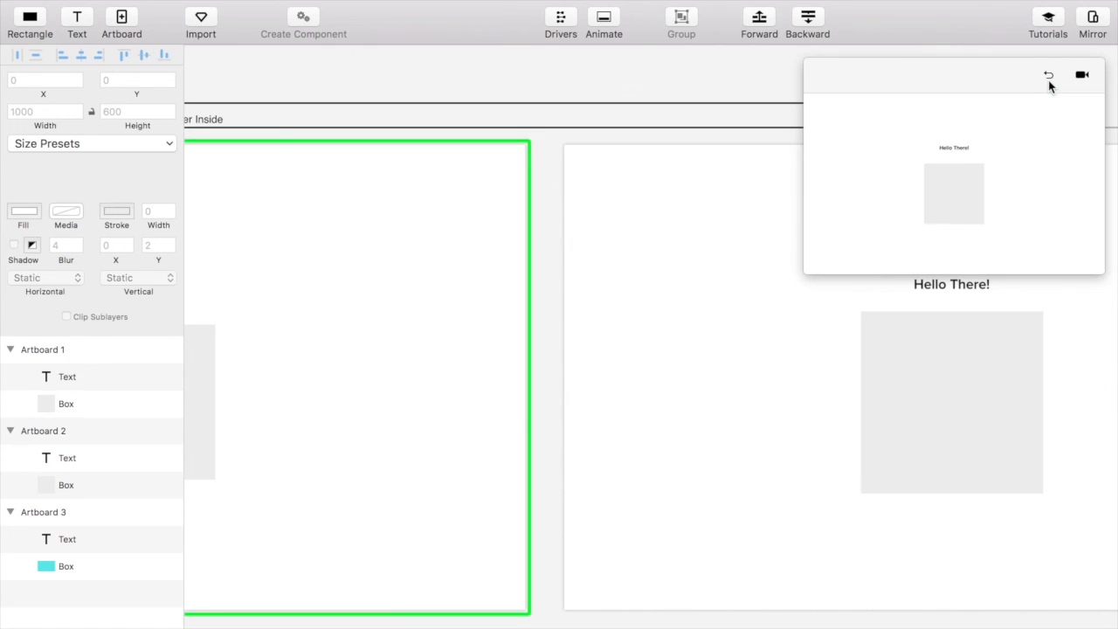
# Review the transition connections across the three artboards and make the preview window even smaller
pyautogui.click(654, 328)
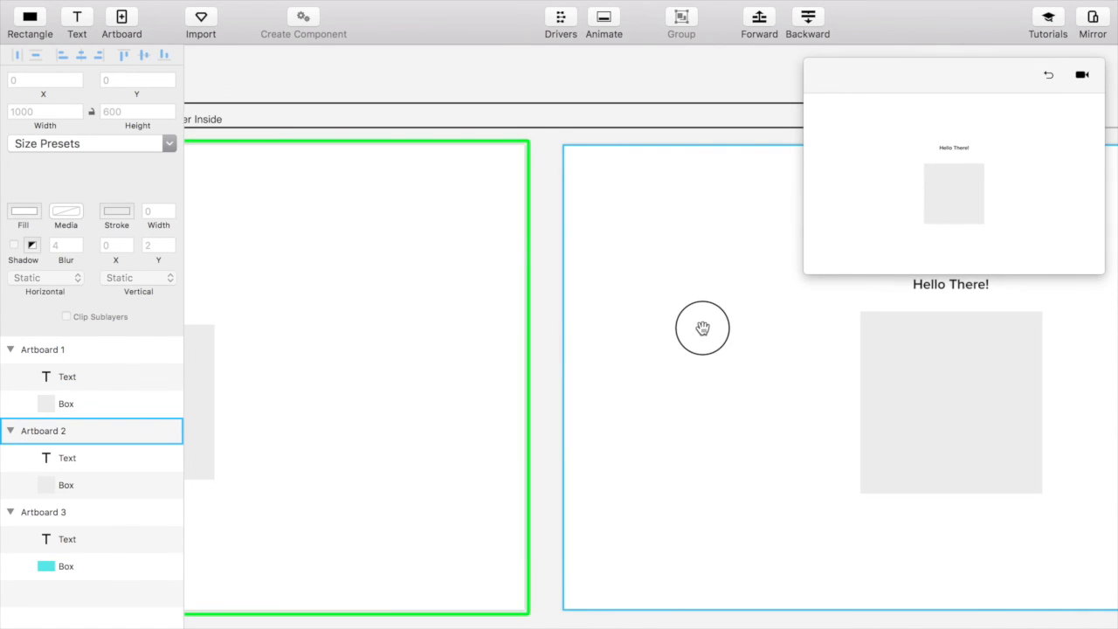
pyautogui.moveTo(711, 324); pyautogui.dragTo(324, 323)
pyautogui.moveTo(564, 262); pyautogui.dragTo(272, 263)
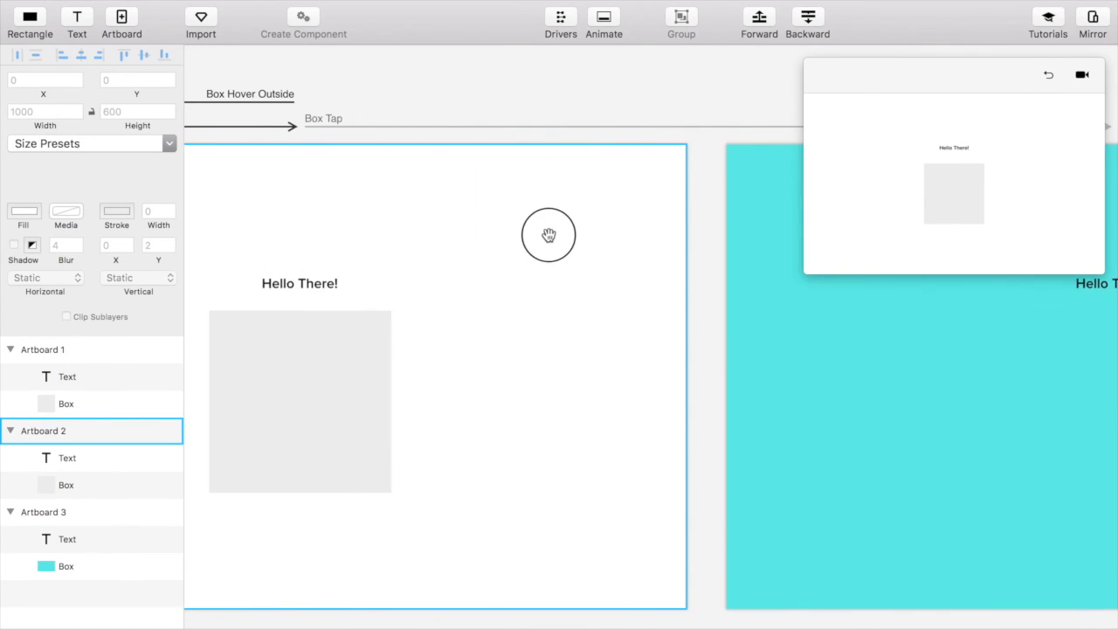
pyautogui.moveTo(548, 232); pyautogui.dragTo(155, 224)
pyautogui.moveTo(447, 247); pyautogui.dragTo(389, 240)
pyautogui.click(848, 252)
pyautogui.moveTo(813, 265); pyautogui.dragTo(952, 207)
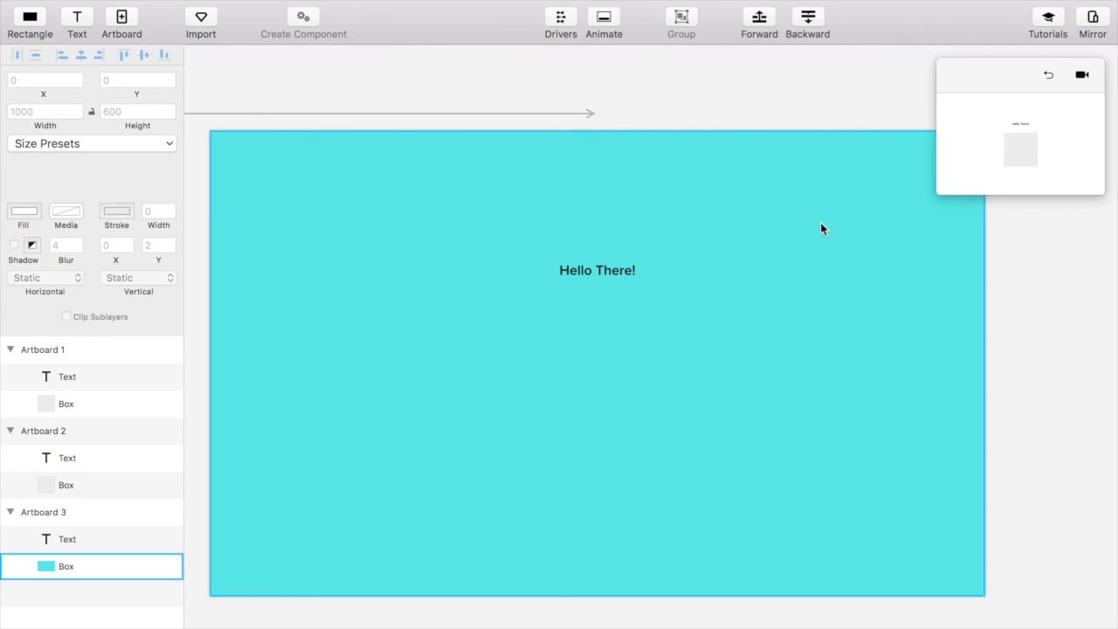
pyautogui.hscroll(-10, 675, 224)
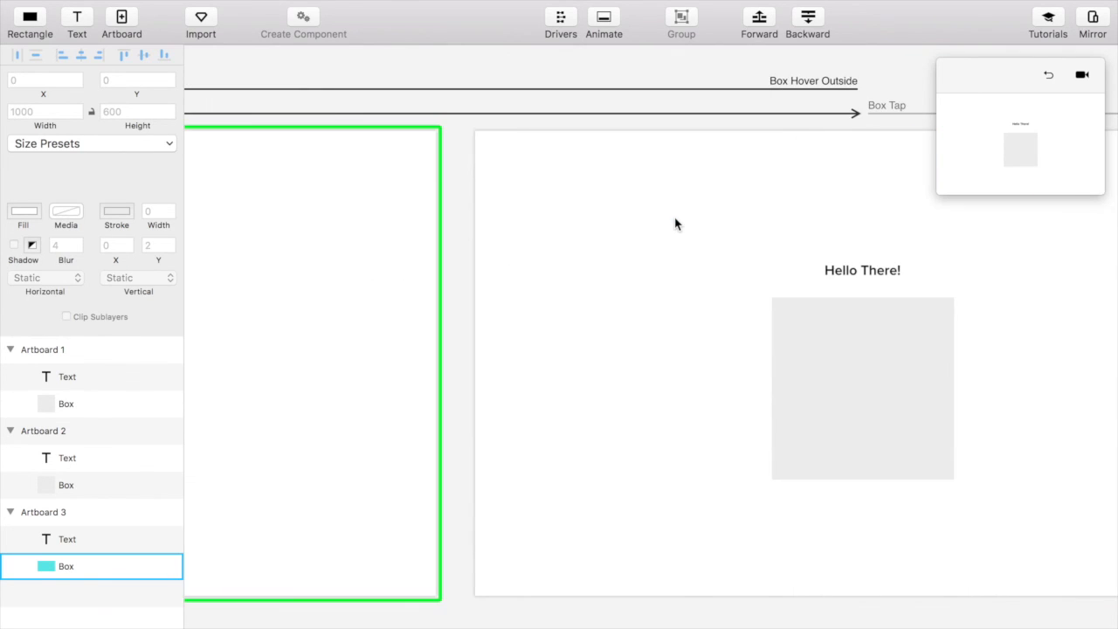
pyautogui.hscroll(5, 676, 224)
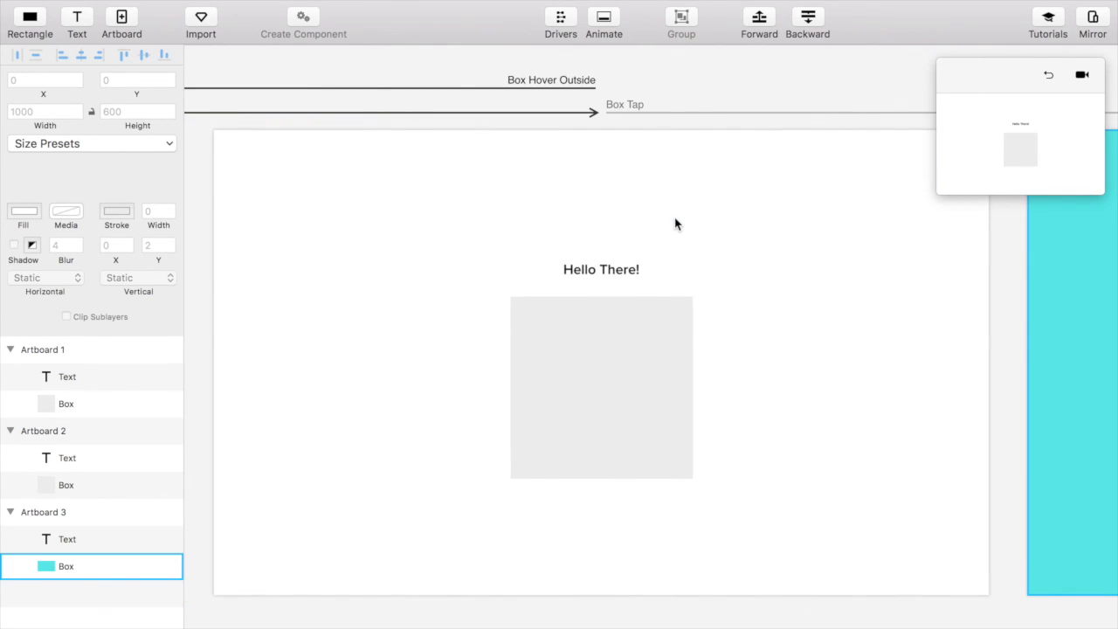